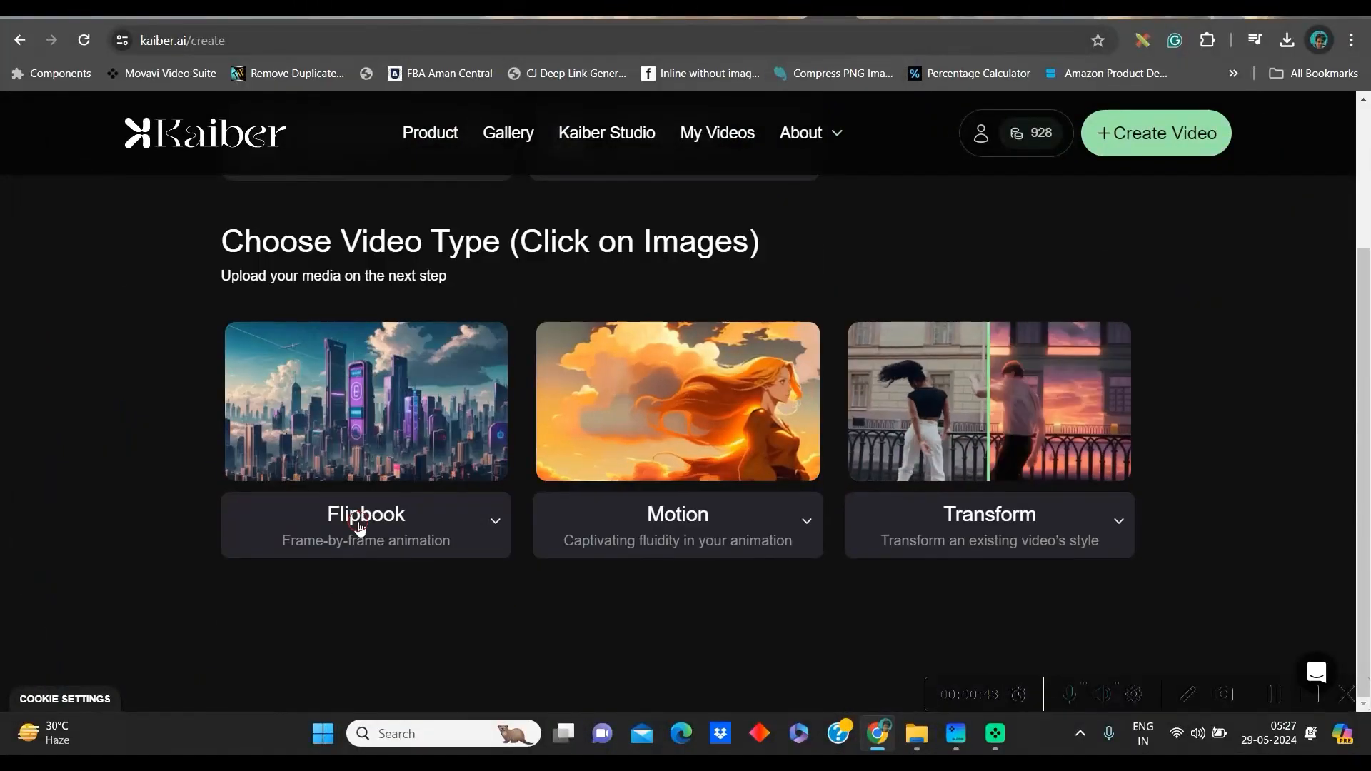
Choose the Flipbook video type and upload woman-7637389_1920.jpg as its image
{"action": "left_click", "coordinate": [359, 523]}
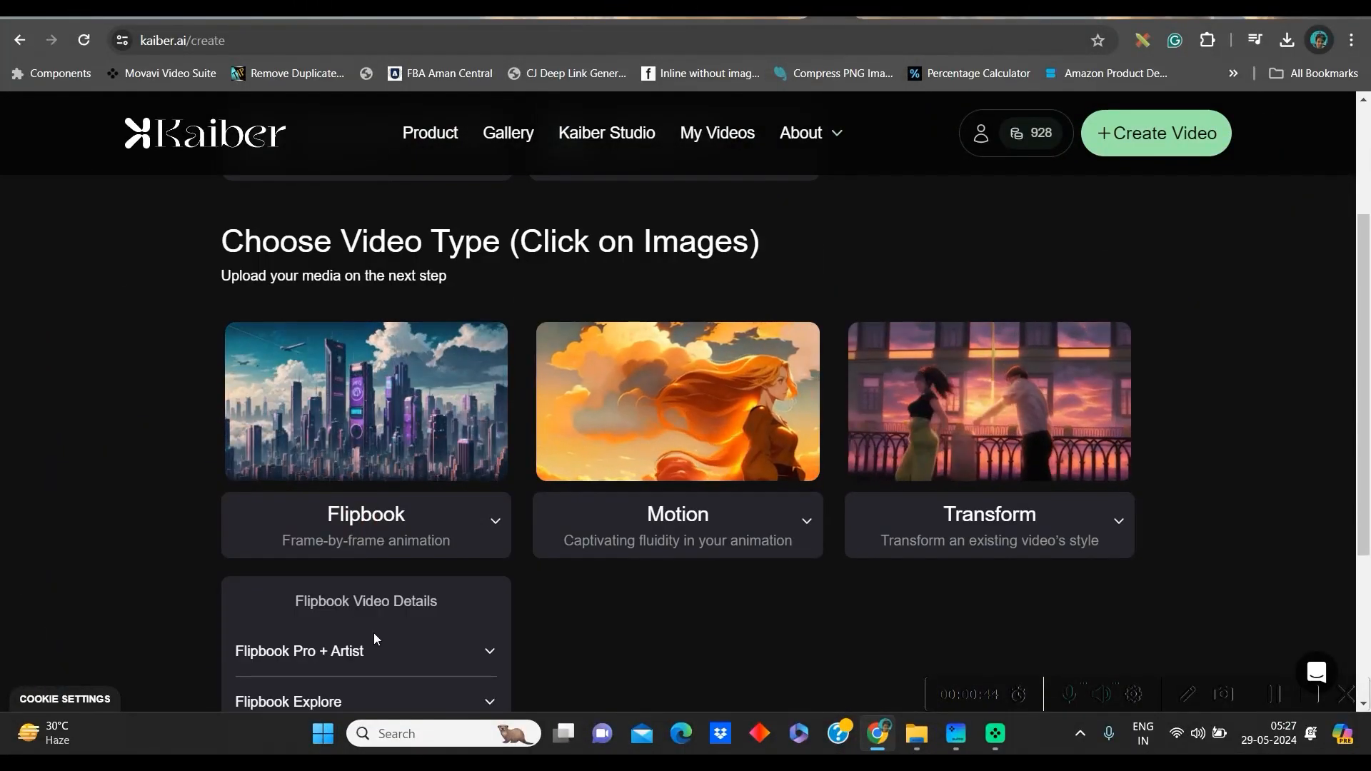
{"action": "scroll", "coordinate": [377, 634], "scroll_direction": "down", "scroll_amount": 2}
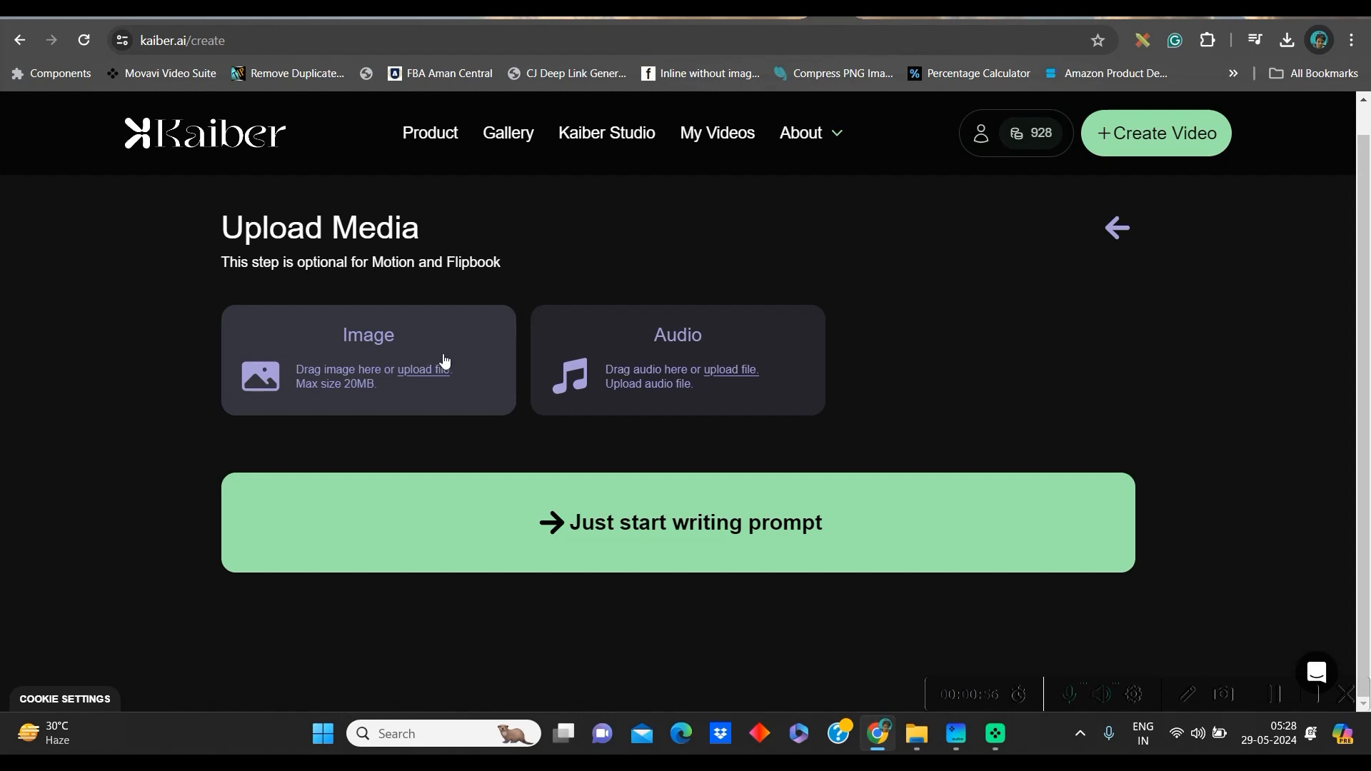
{"action": "left_click", "coordinate": [354, 370]}
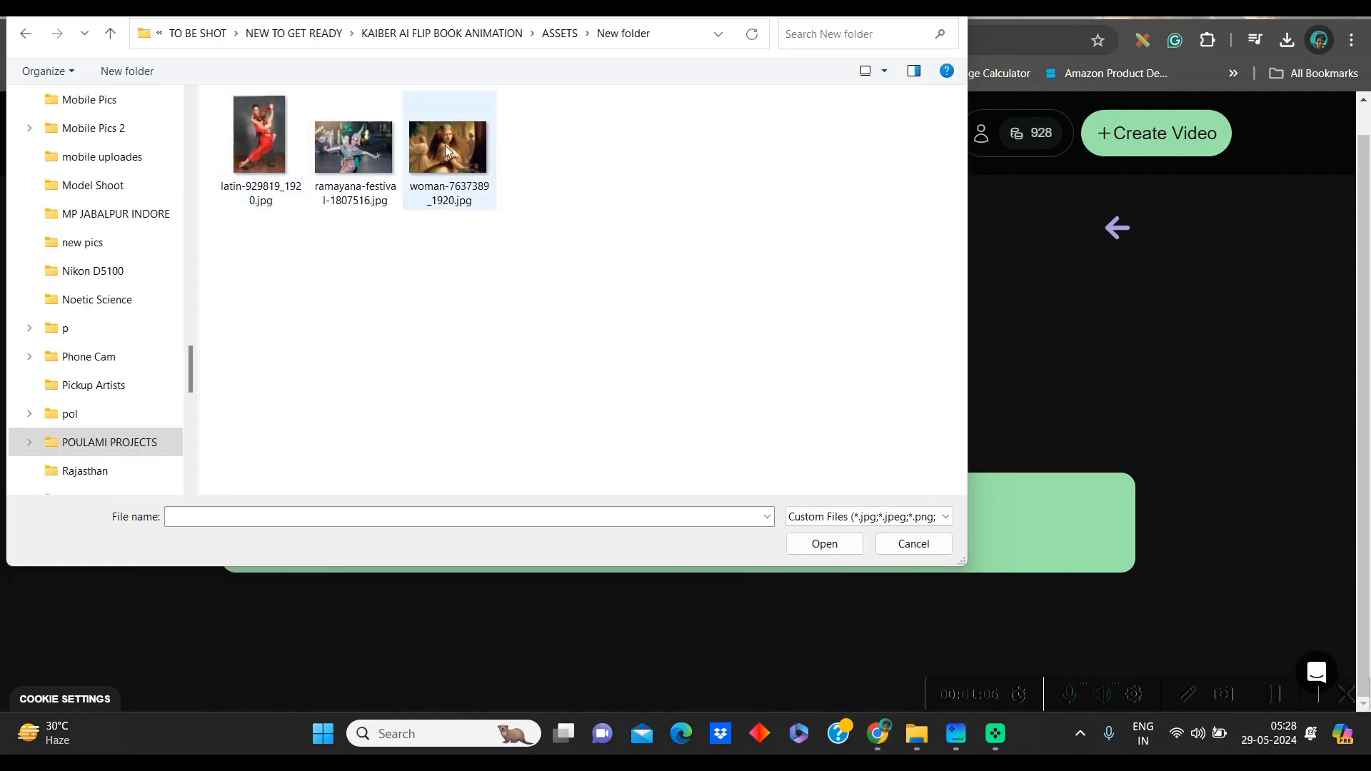
{"action": "left_click", "coordinate": [444, 145]}
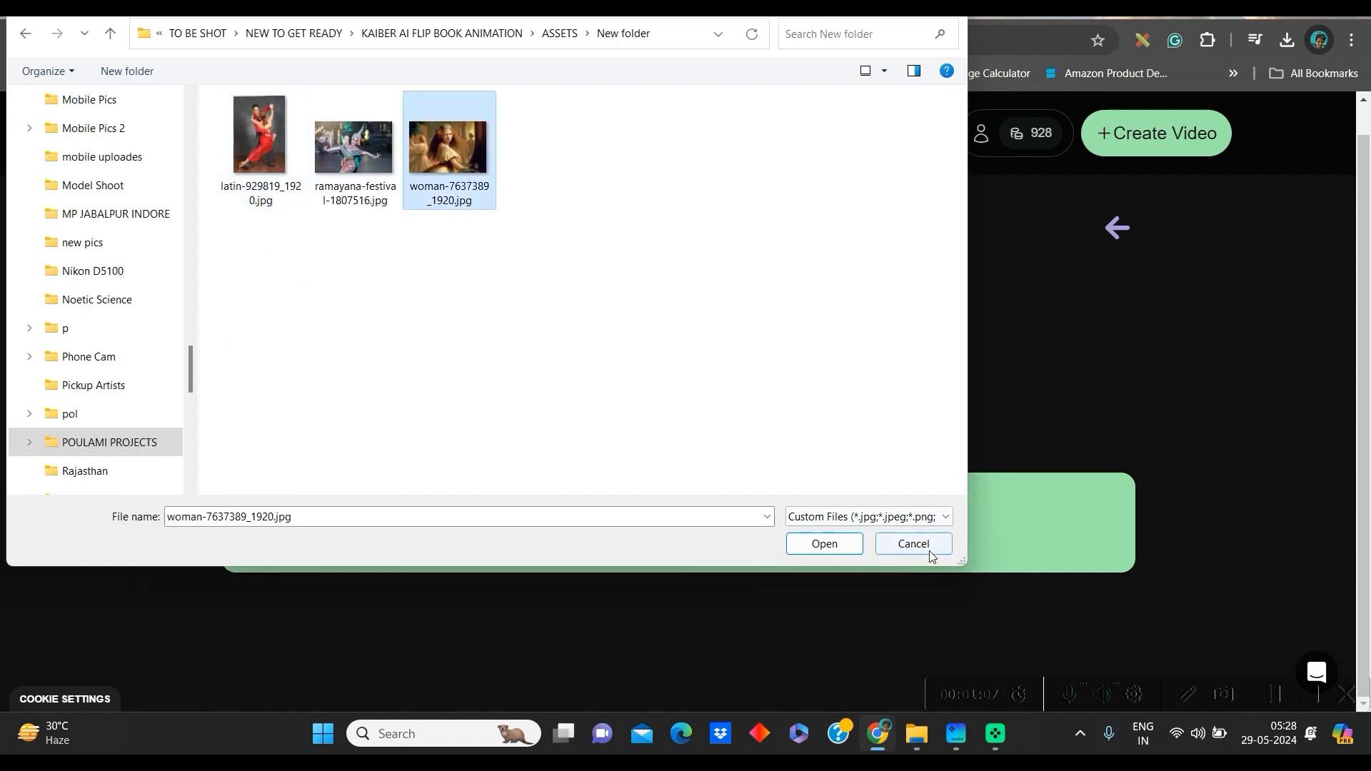
{"action": "left_click", "coordinate": [839, 545]}
Upload City Lights.mp3 as the video's audio and continue to editing the prompt
{"action": "scroll", "coordinate": [676, 294], "scroll_direction": "down", "scroll_amount": 1}
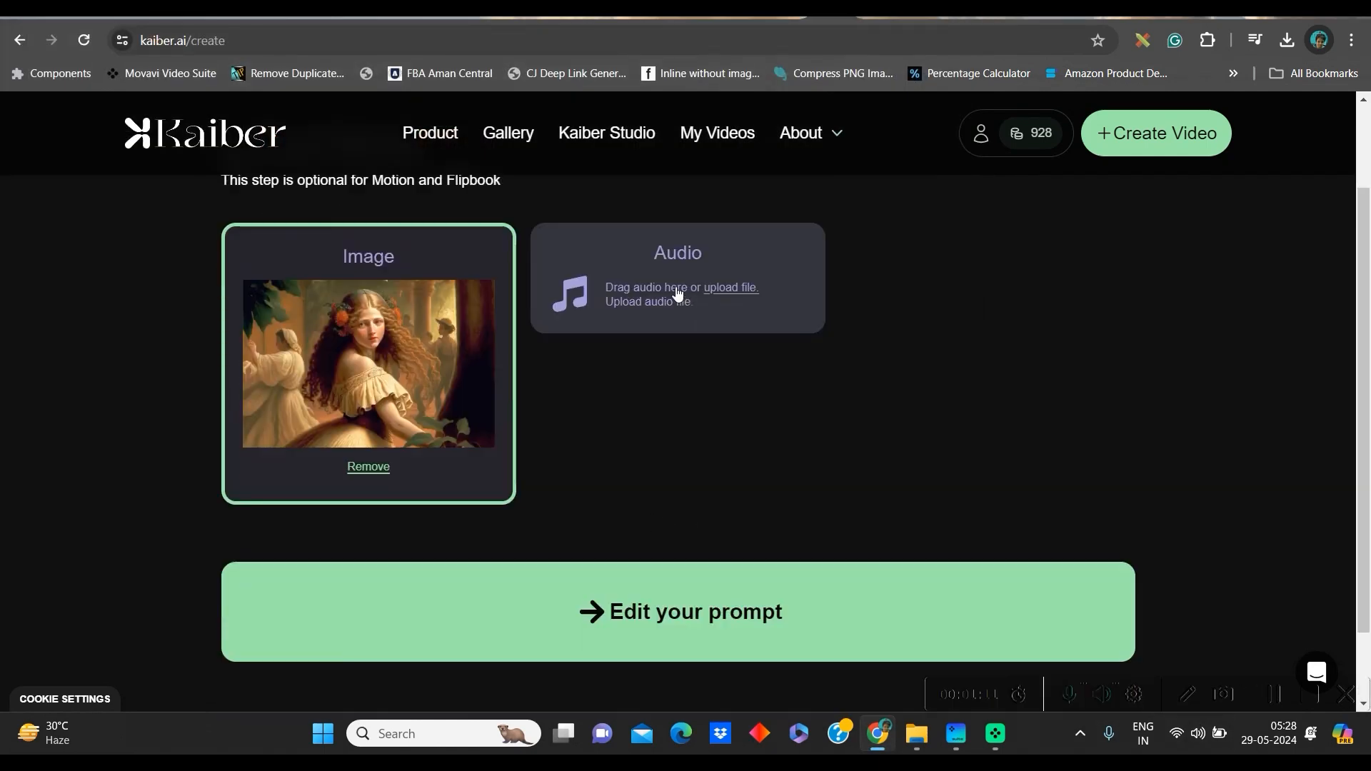
{"action": "left_click", "coordinate": [729, 289]}
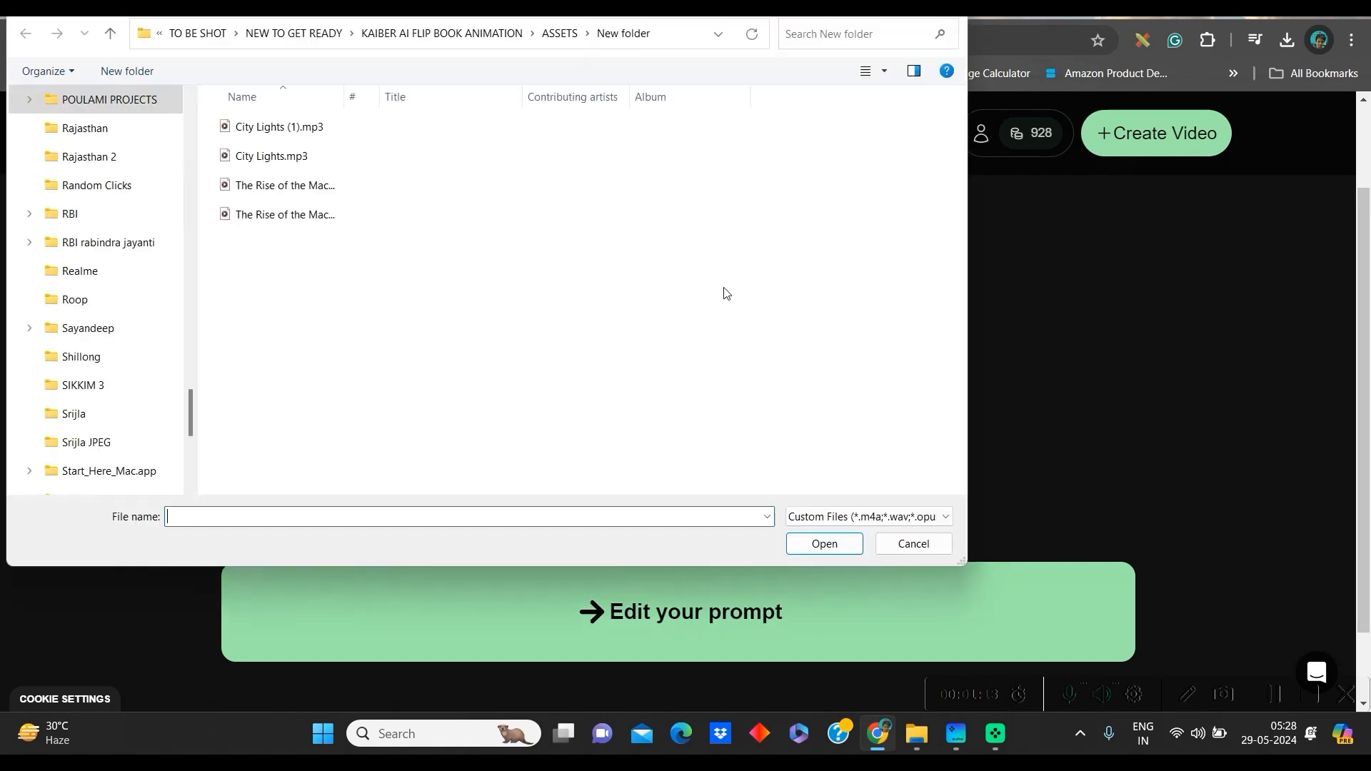
{"action": "left_click", "coordinate": [268, 155]}
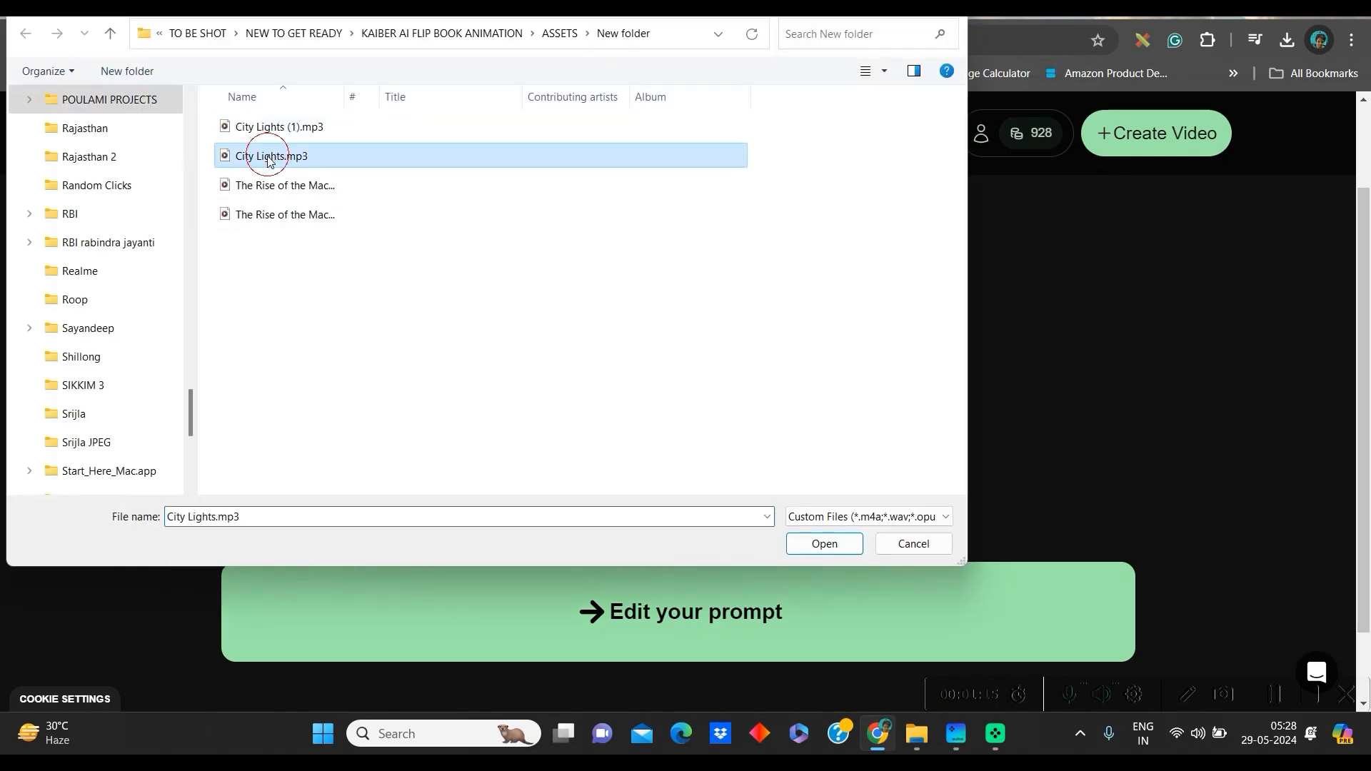
{"action": "left_click", "coordinate": [842, 542]}
{"action": "left_click", "coordinate": [715, 615]}
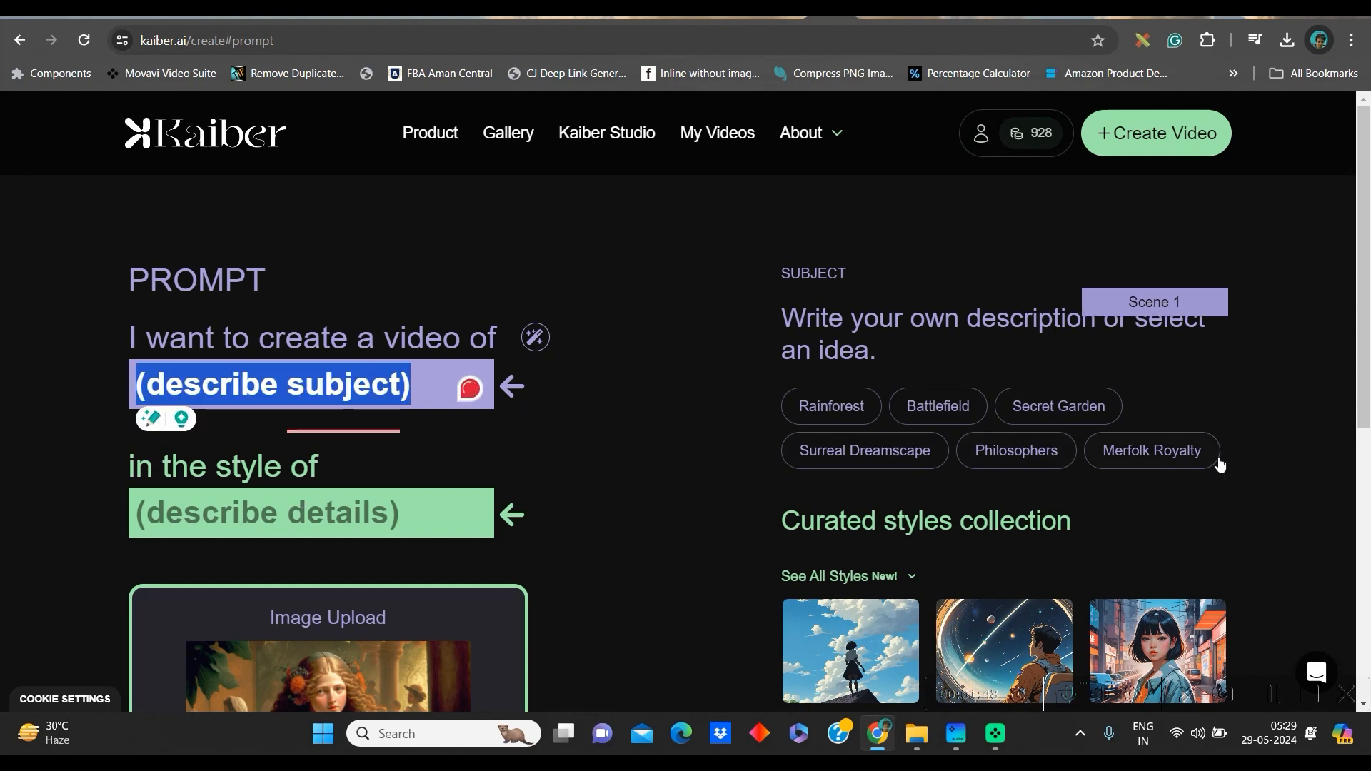
Set the prompt's subject to the suggested idea Philosophers
{"action": "scroll", "coordinate": [954, 496], "scroll_direction": "down", "scroll_amount": 3}
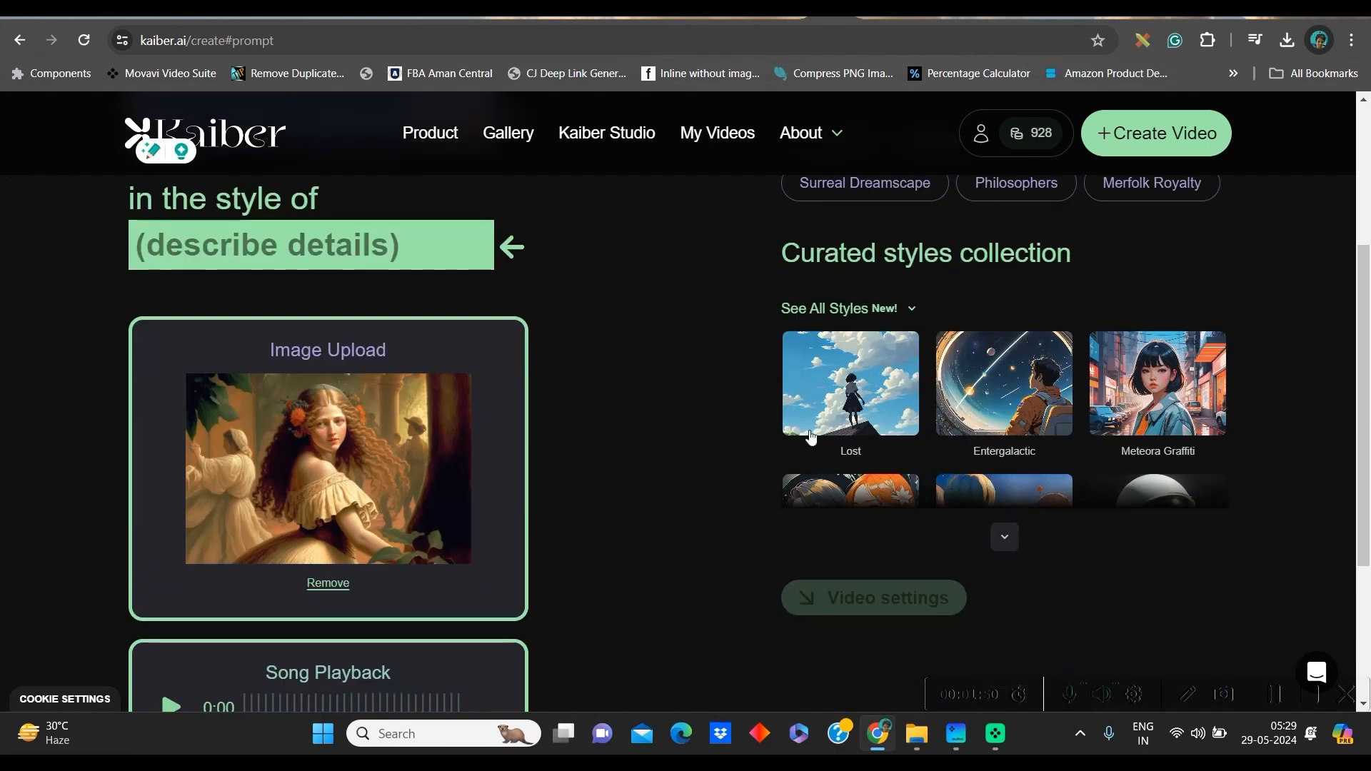
{"action": "scroll", "coordinate": [970, 324], "scroll_direction": "up", "scroll_amount": 2}
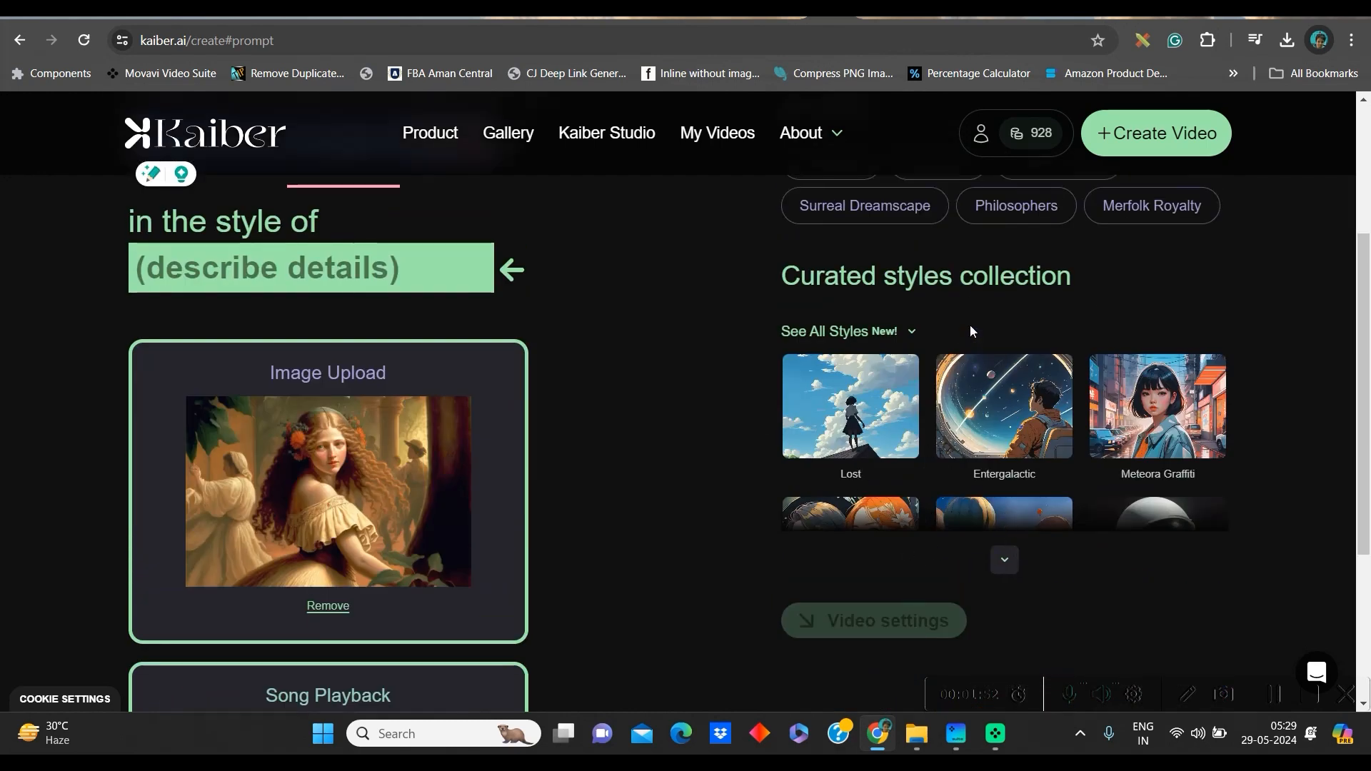
{"action": "left_click", "coordinate": [1016, 361]}
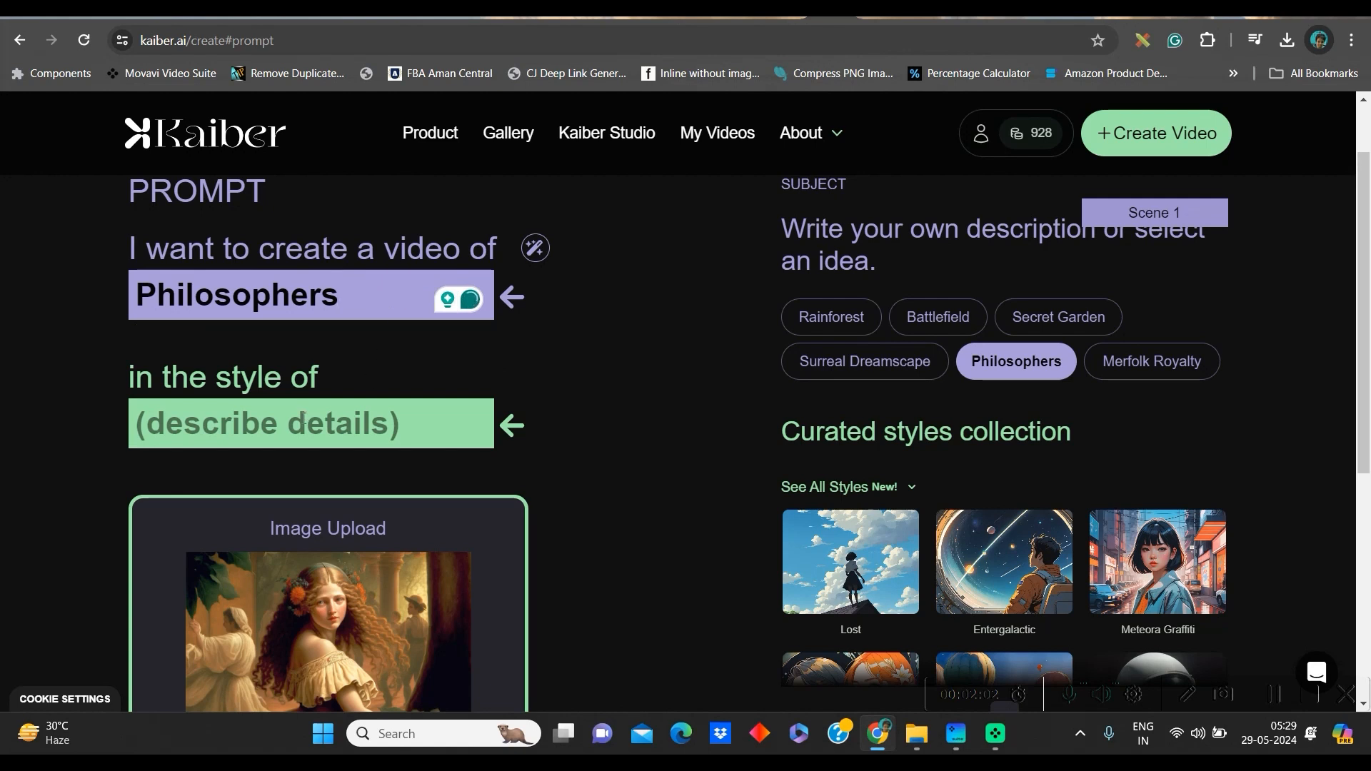
Set the prompt's style to Entergalactic from the full curated styles collection and continue to the video settings
{"action": "scroll", "coordinate": [909, 401], "scroll_direction": "down", "scroll_amount": 1}
{"action": "left_click", "coordinate": [913, 399]}
{"action": "scroll", "coordinate": [920, 550], "scroll_direction": "down", "scroll_amount": 2}
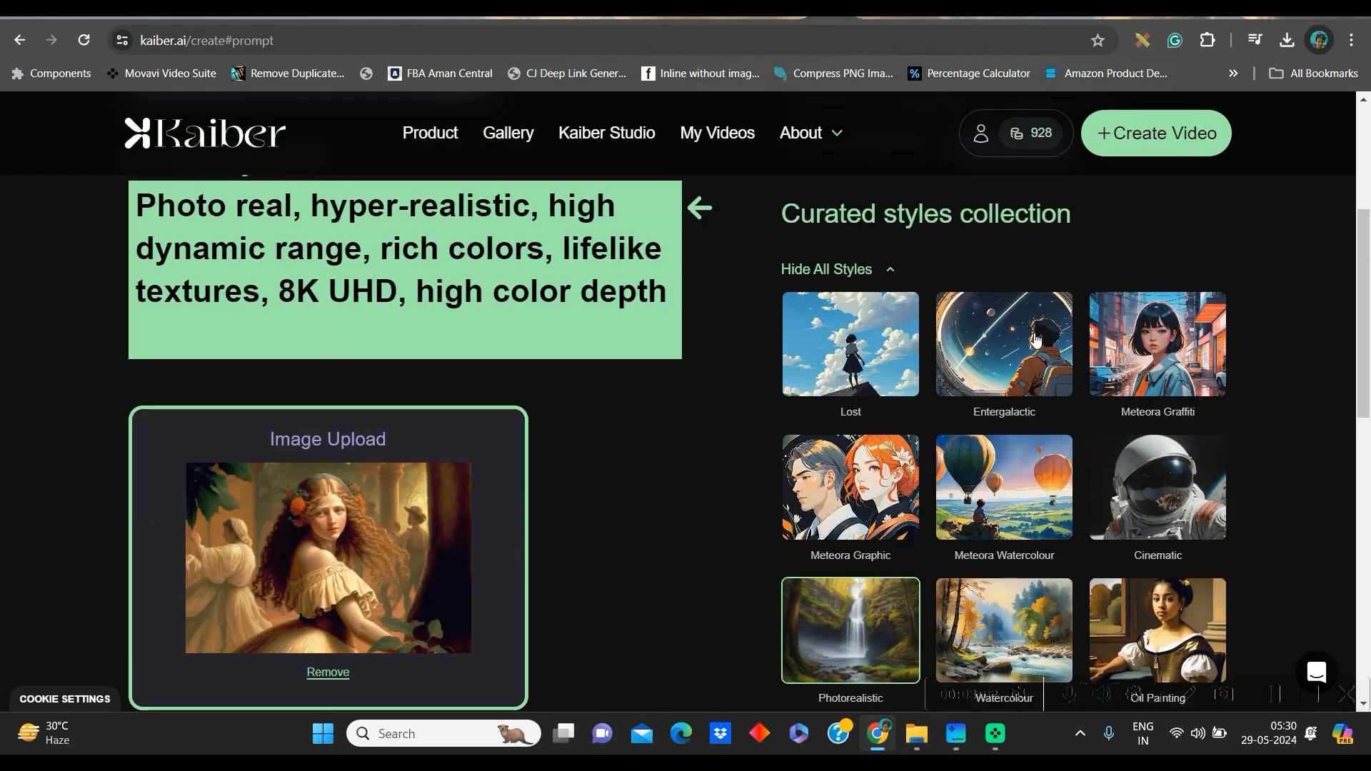
{"action": "left_click", "coordinate": [1037, 341]}
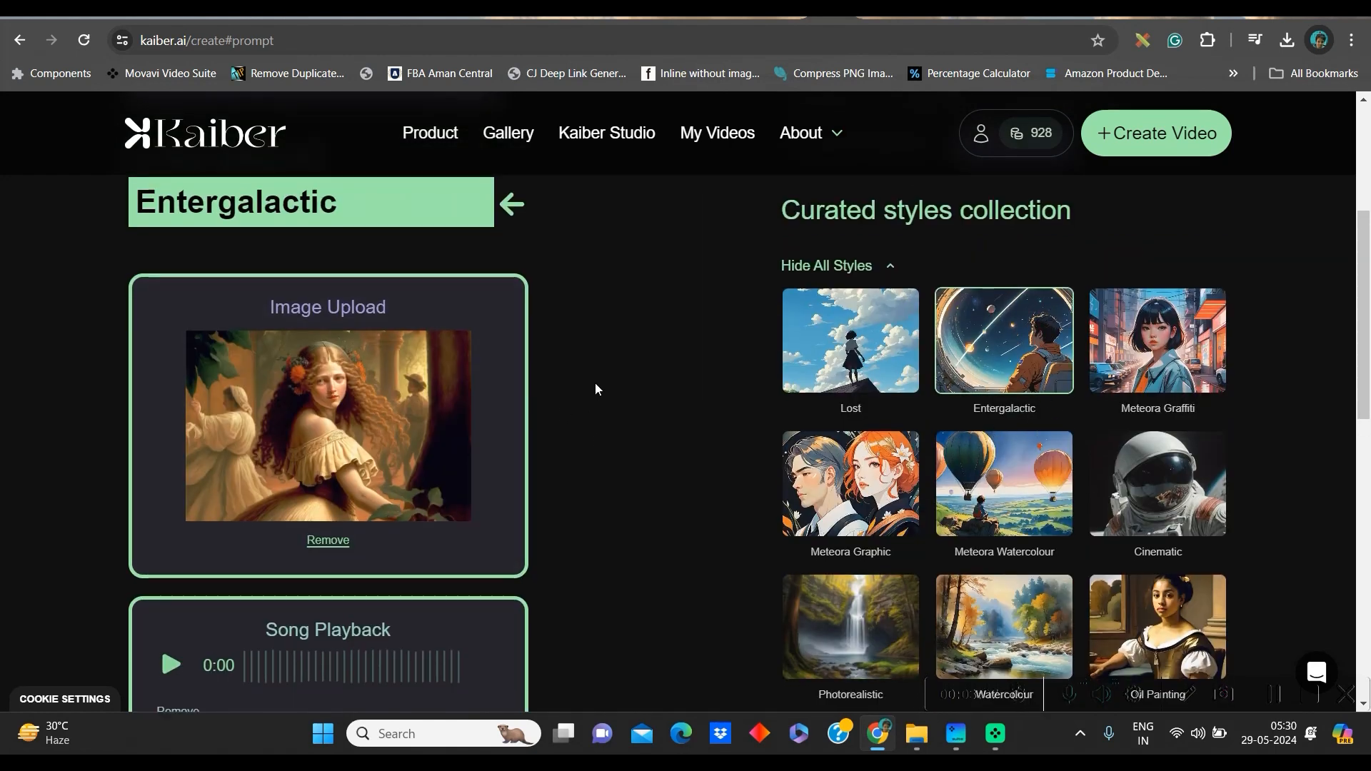
{"action": "scroll", "coordinate": [364, 474], "scroll_direction": "down", "scroll_amount": 12}
{"action": "left_click", "coordinate": [907, 539]}
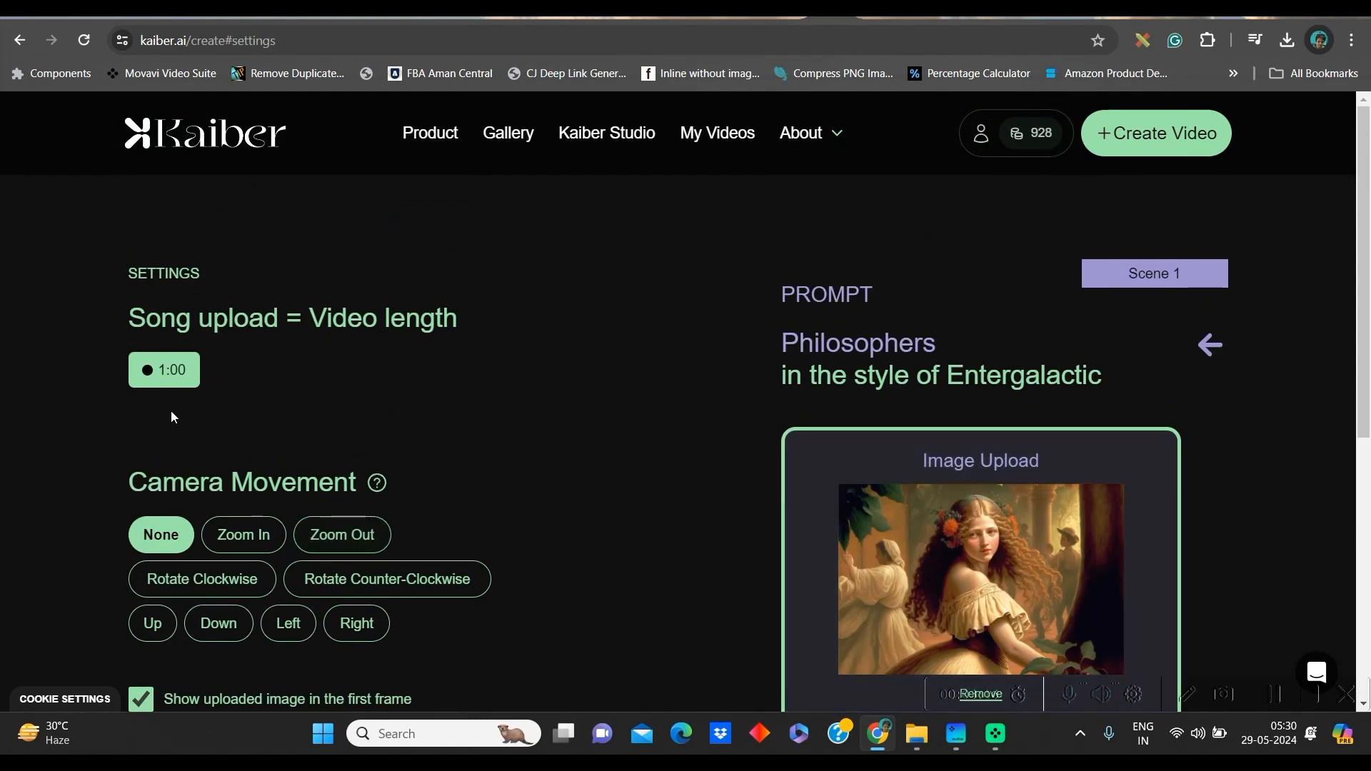
Set the video's camera movement to Zoom Out
{"action": "scroll", "coordinate": [315, 244], "scroll_direction": "down", "scroll_amount": 1}
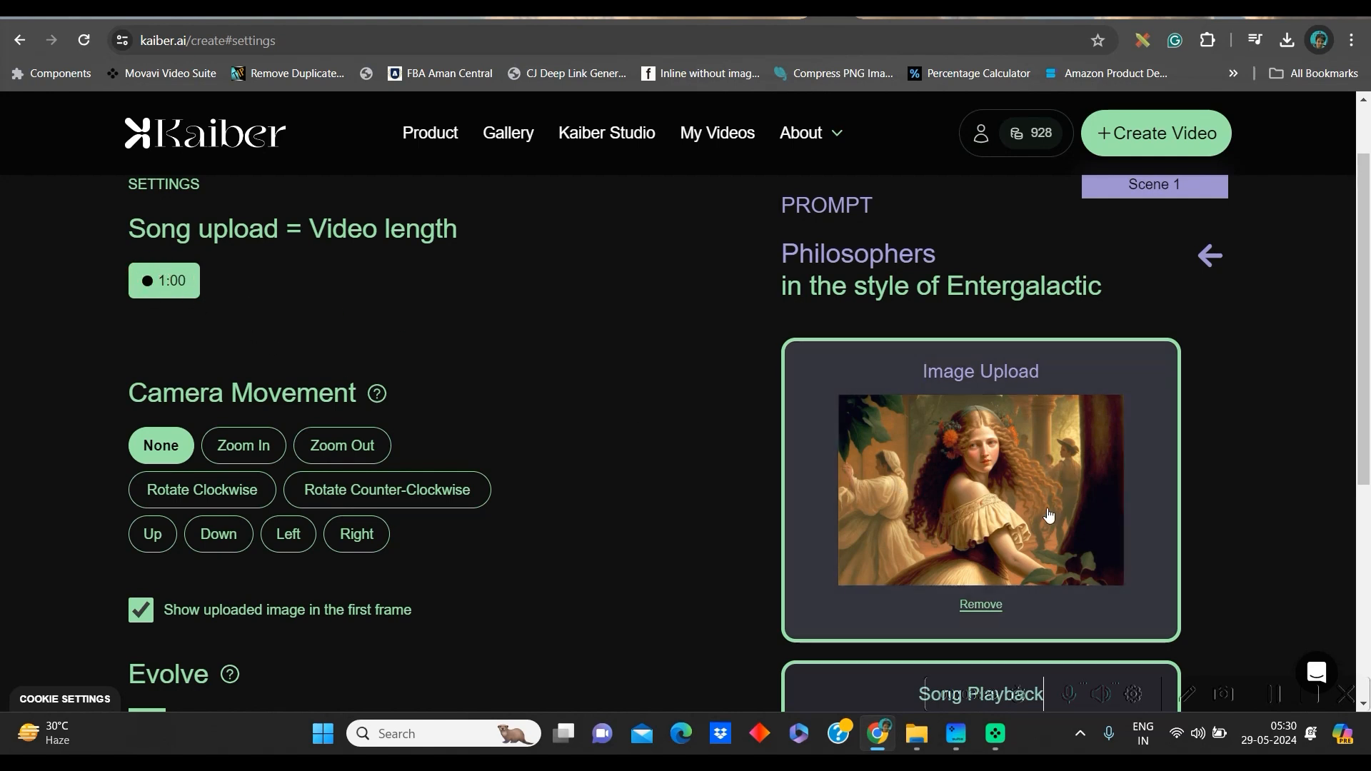
{"action": "scroll", "coordinate": [1044, 509], "scroll_direction": "down", "scroll_amount": 3}
{"action": "scroll", "coordinate": [178, 423], "scroll_direction": "up", "scroll_amount": 3}
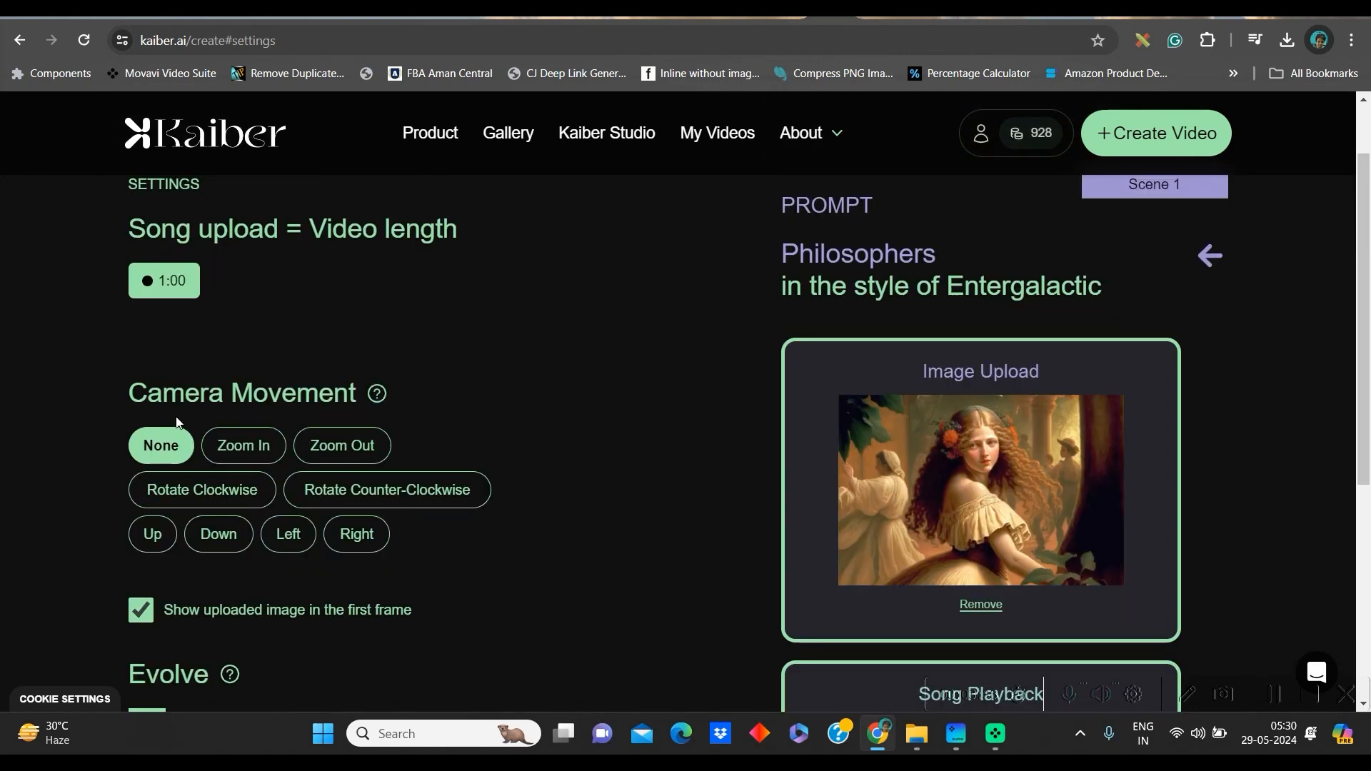
{"action": "scroll", "coordinate": [306, 426], "scroll_direction": "down", "scroll_amount": 3}
{"action": "scroll", "coordinate": [299, 410], "scroll_direction": "up", "scroll_amount": 3}
{"action": "left_click", "coordinate": [268, 487]}
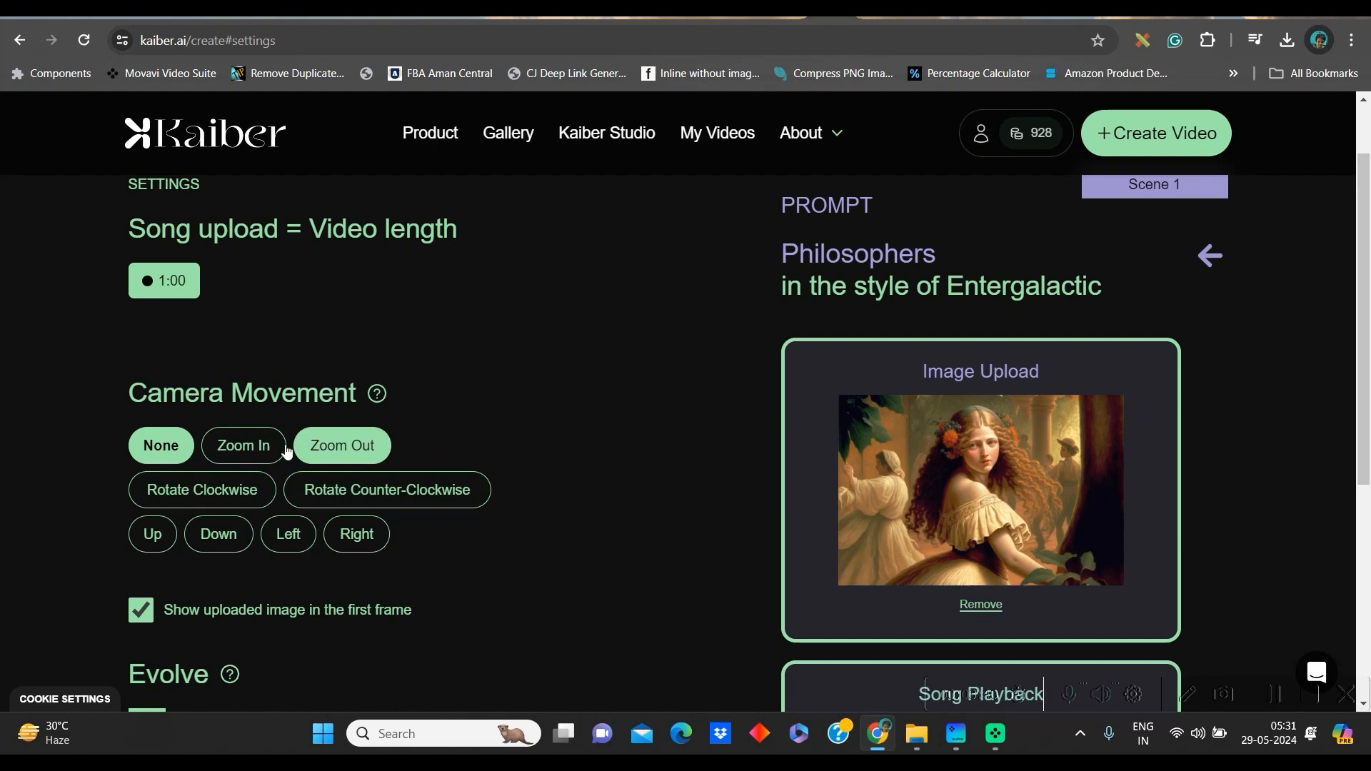
{"action": "left_click", "coordinate": [251, 447]}
{"action": "left_click", "coordinate": [335, 456]}
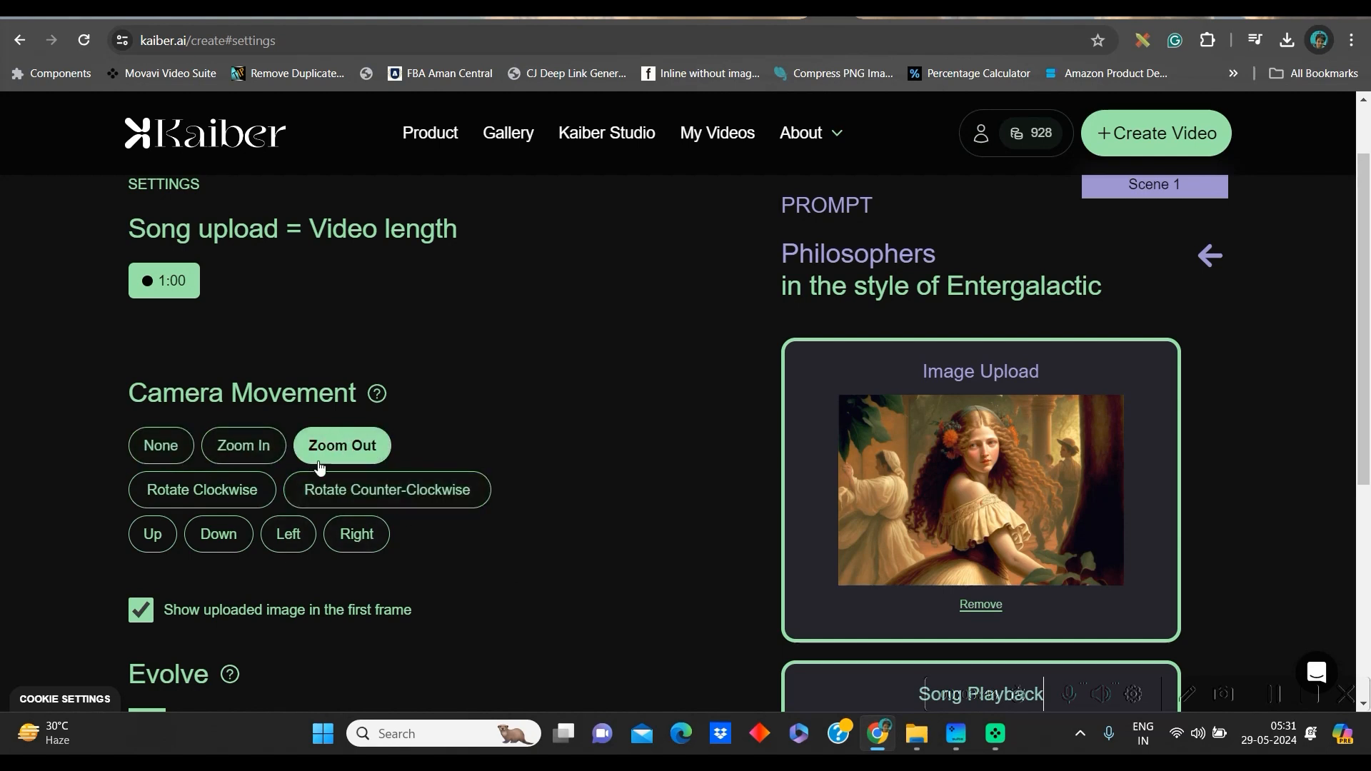
Set the video's Evolve amount to 1
{"action": "scroll", "coordinate": [500, 490], "scroll_direction": "down", "scroll_amount": 3}
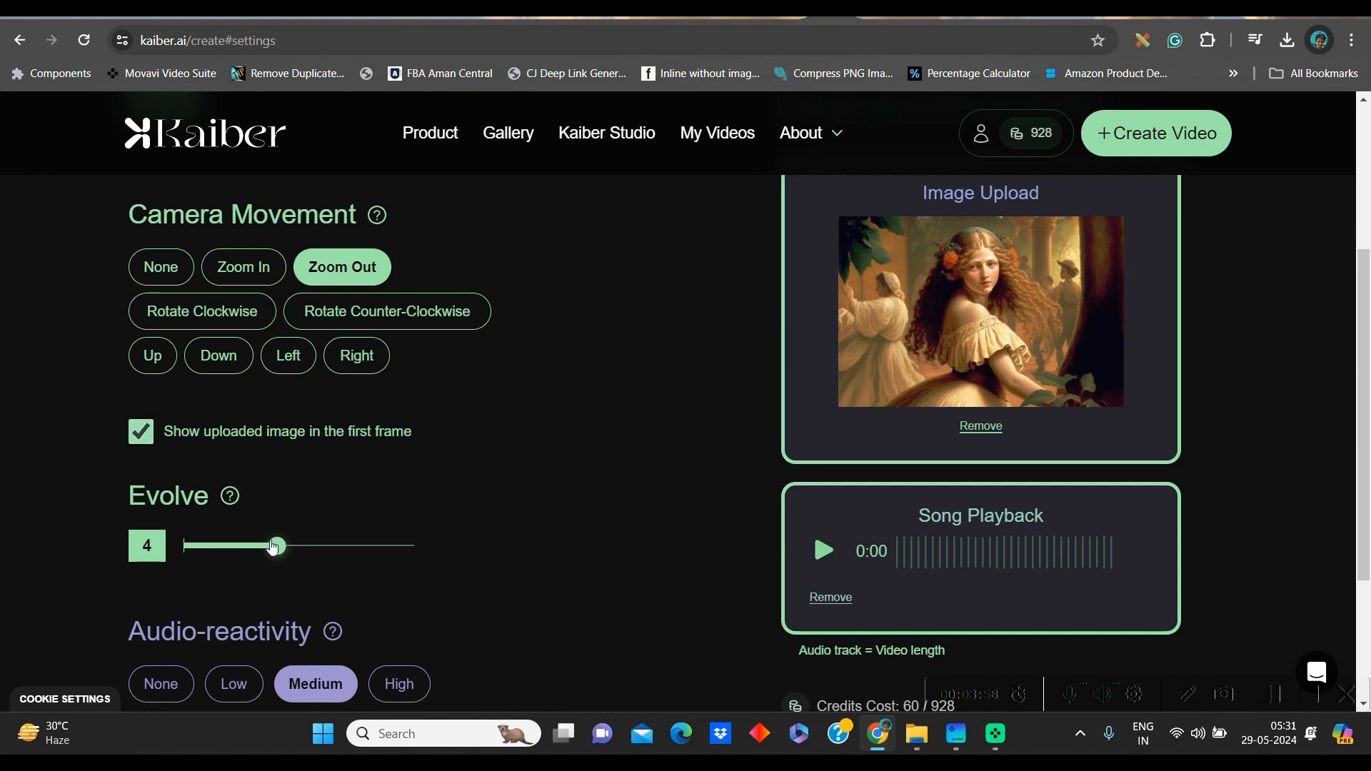
{"action": "scroll", "coordinate": [242, 510], "scroll_direction": "down", "scroll_amount": 2}
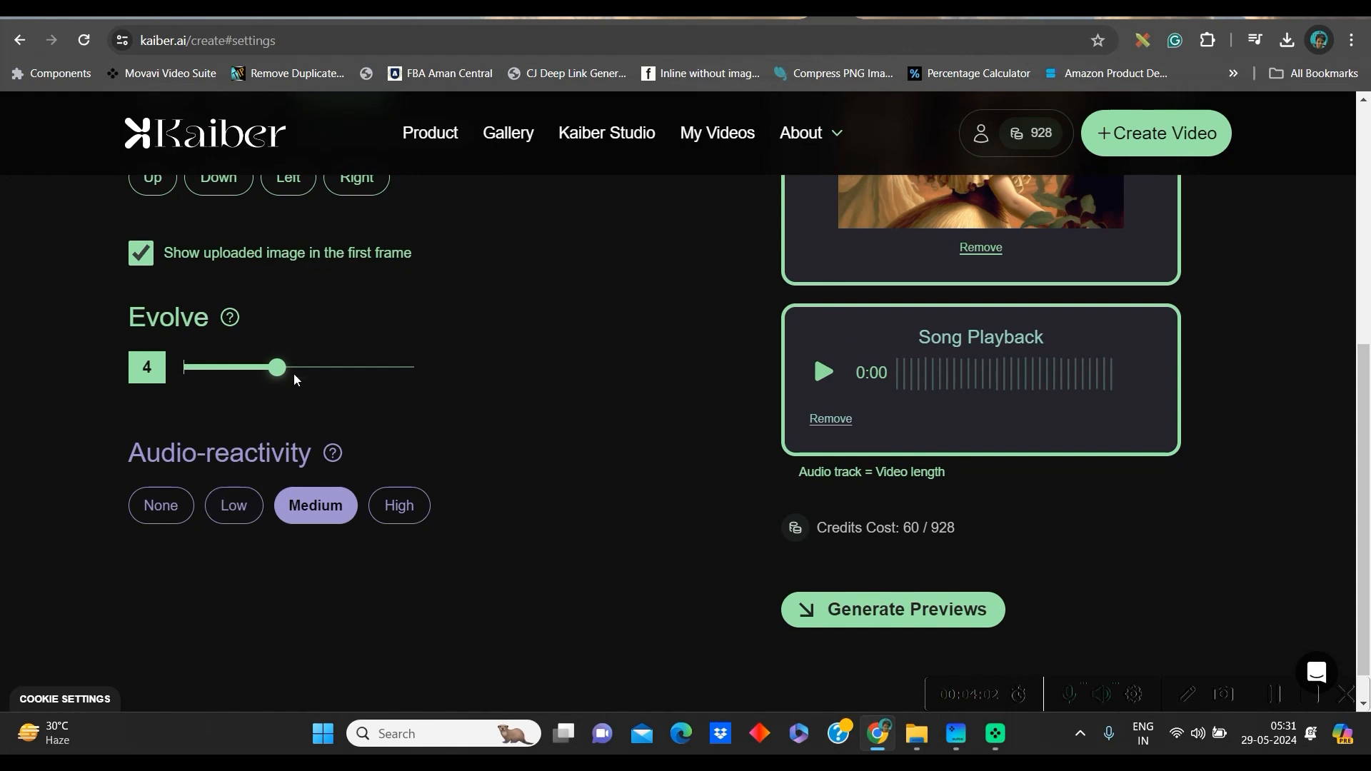
{"action": "left_click_drag", "start_coordinate": [277, 369], "coordinate": [541, 402]}
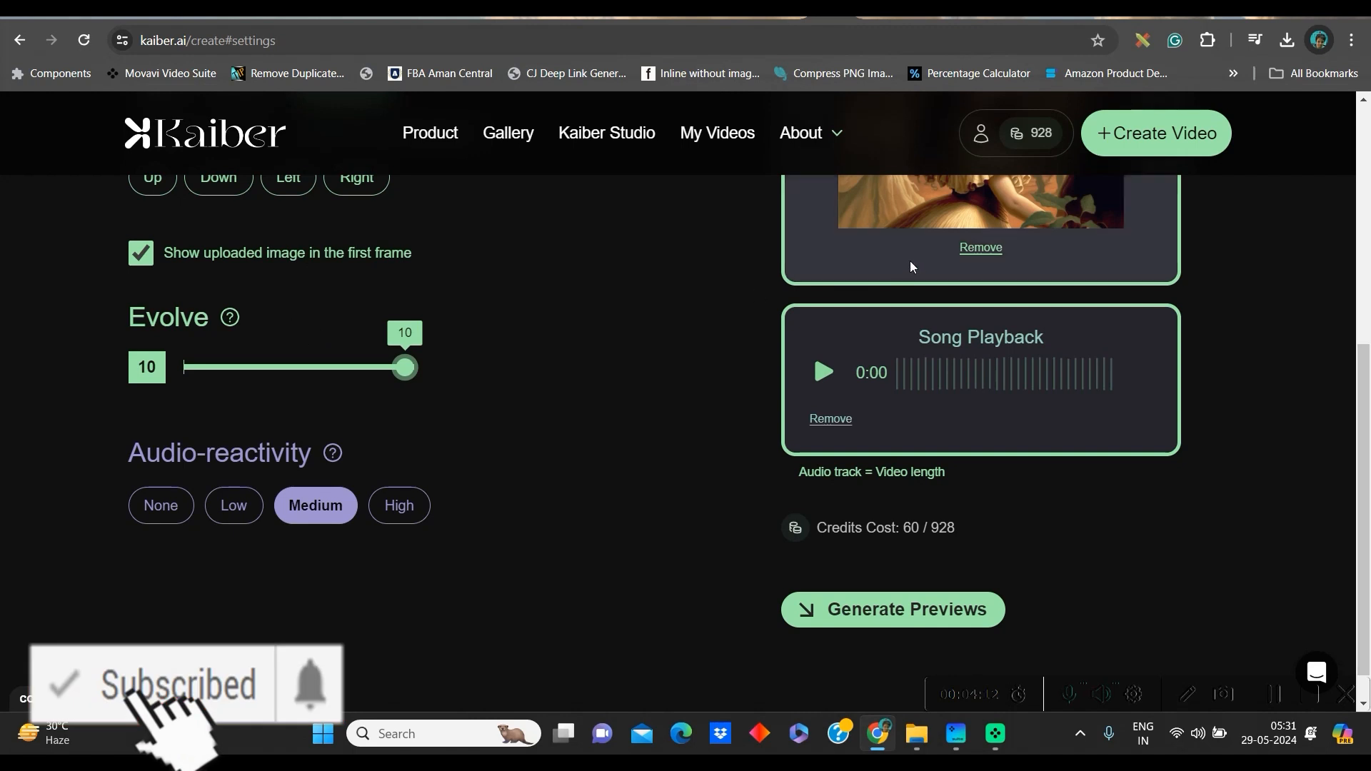
{"action": "left_click_drag", "start_coordinate": [403, 370], "coordinate": [223, 383]}
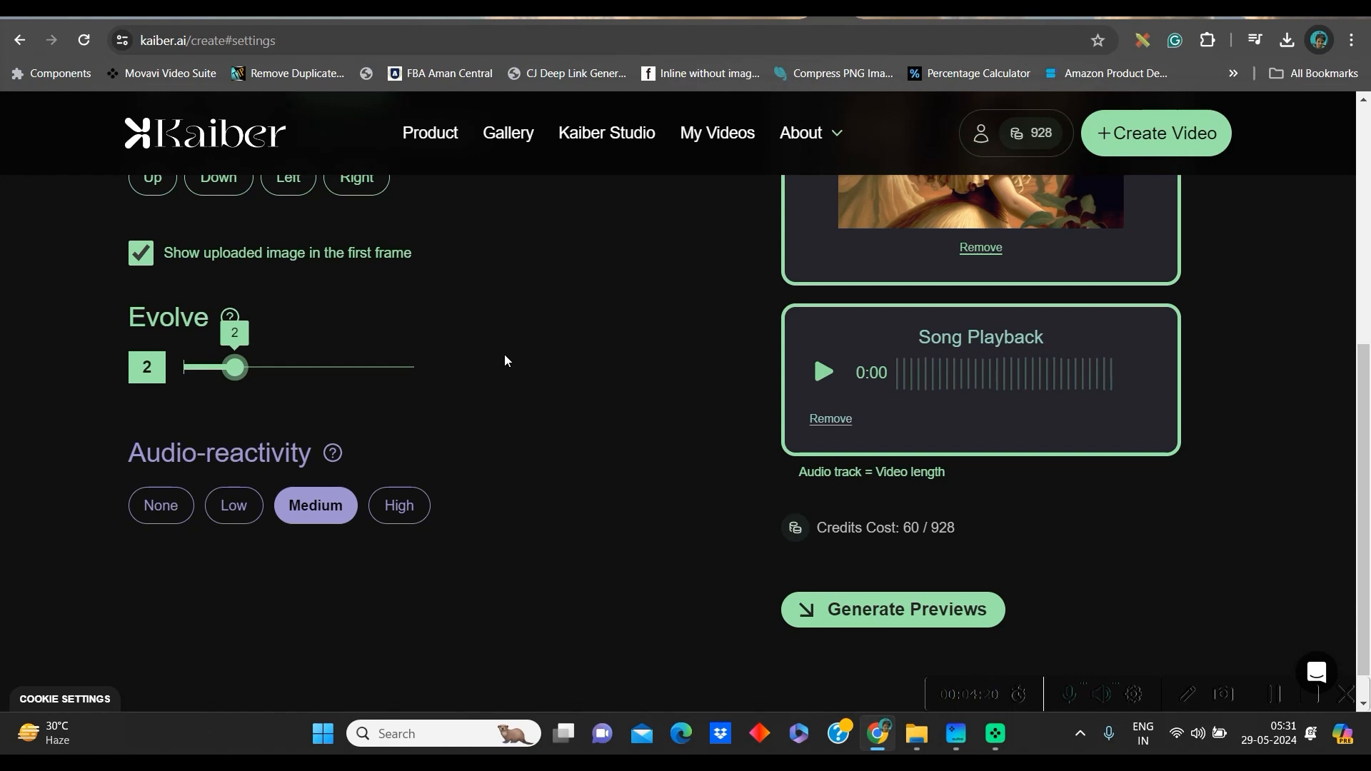
{"action": "left_click_drag", "start_coordinate": [236, 369], "coordinate": [207, 378]}
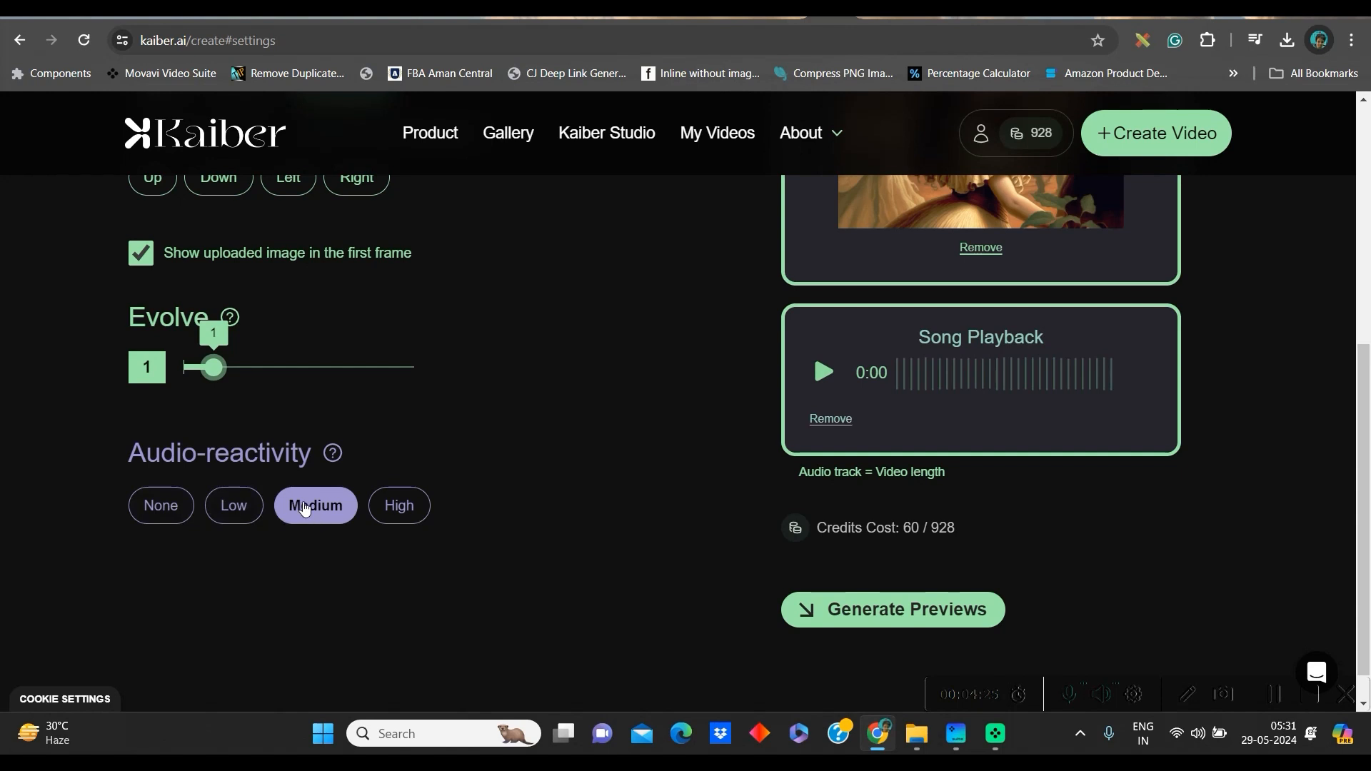
Check the credits cost of the video and generate the preview frames
{"action": "scroll", "coordinate": [305, 509], "scroll_direction": "down", "scroll_amount": 1}
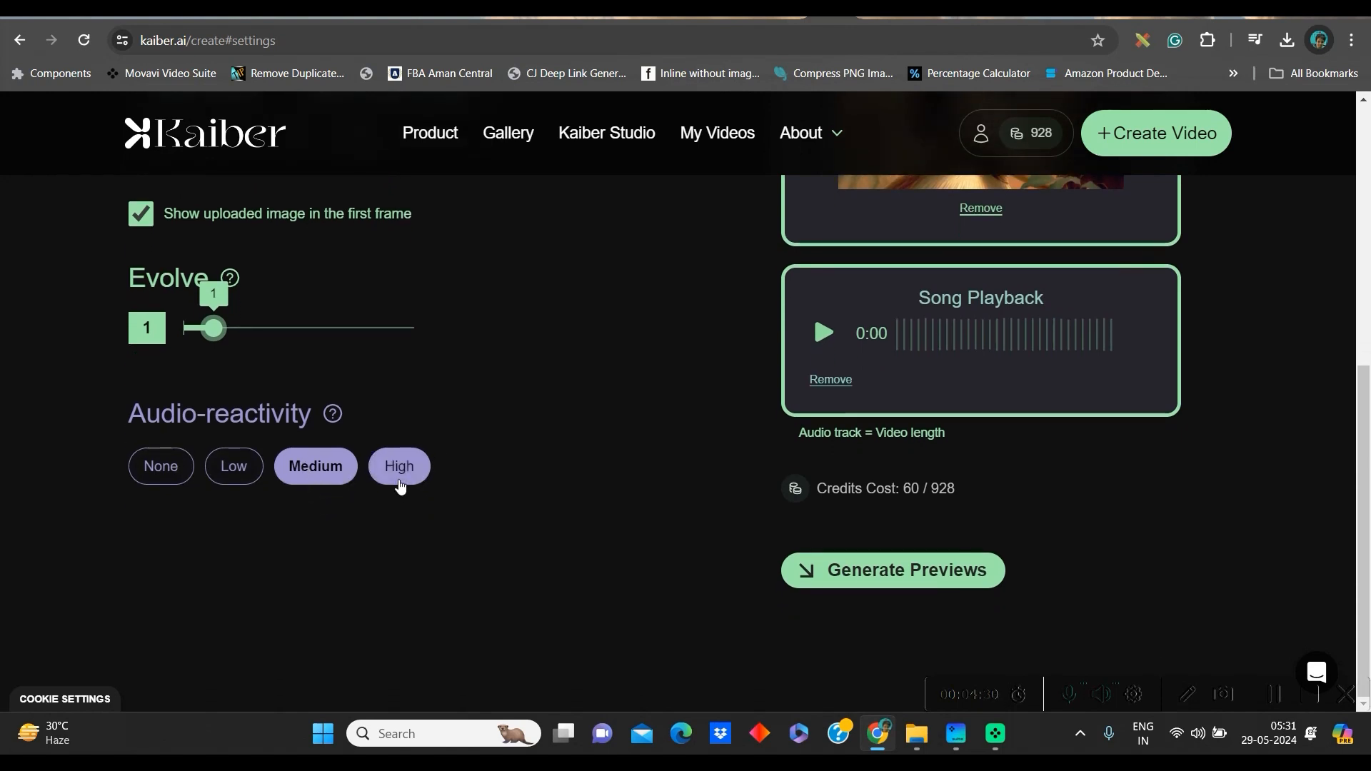
{"action": "left_click_drag", "start_coordinate": [857, 488], "coordinate": [966, 482]}
{"action": "left_click", "coordinate": [927, 495]}
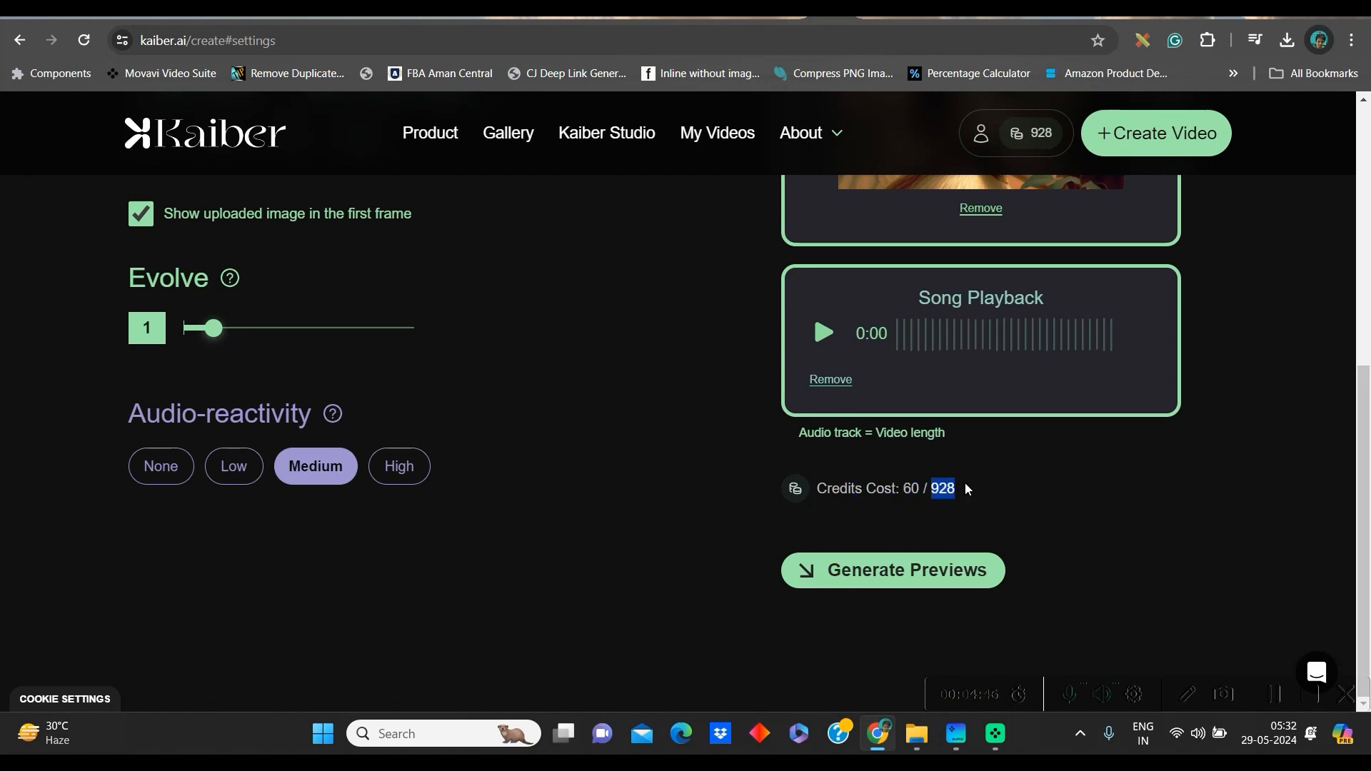
{"action": "left_click", "coordinate": [884, 568]}
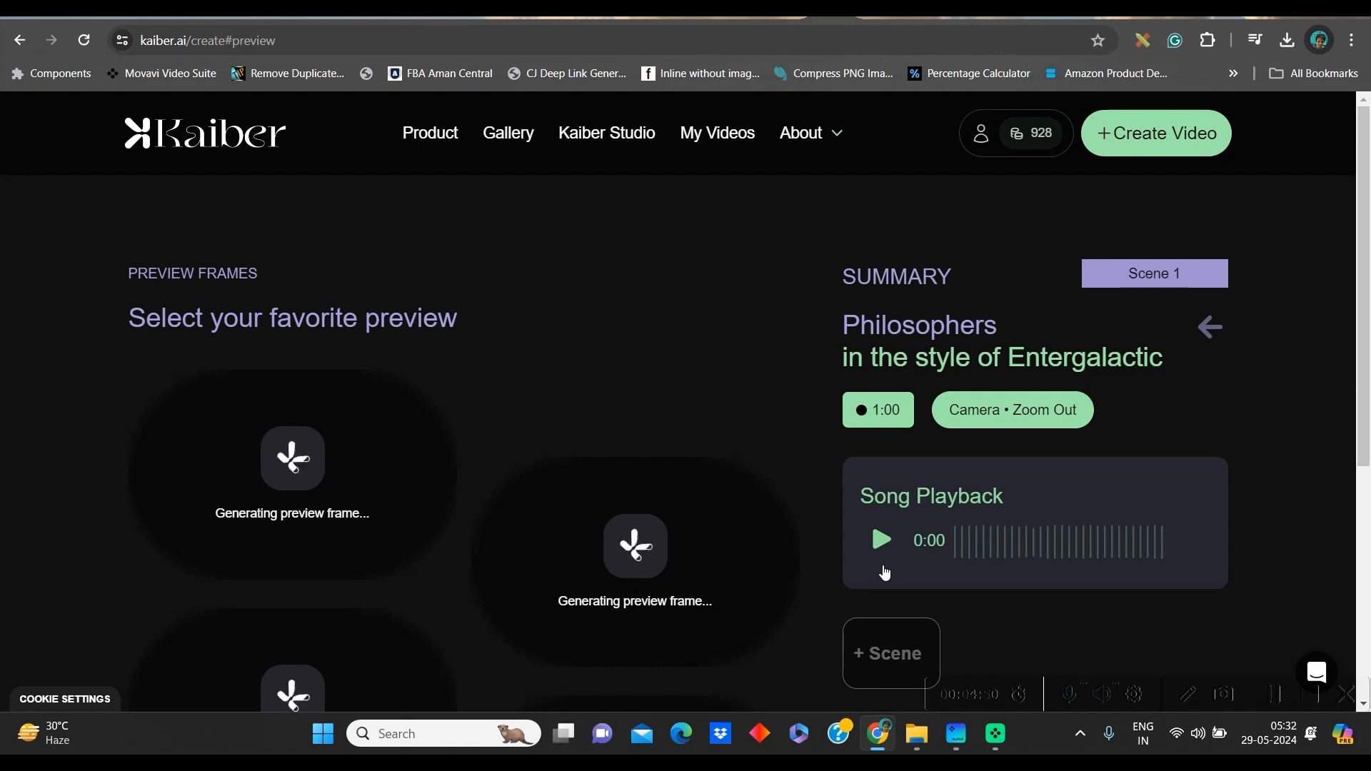
Look over the generated preview frames and select the first one for scene 1
{"action": "scroll", "coordinate": [582, 493], "scroll_direction": "down", "scroll_amount": 3}
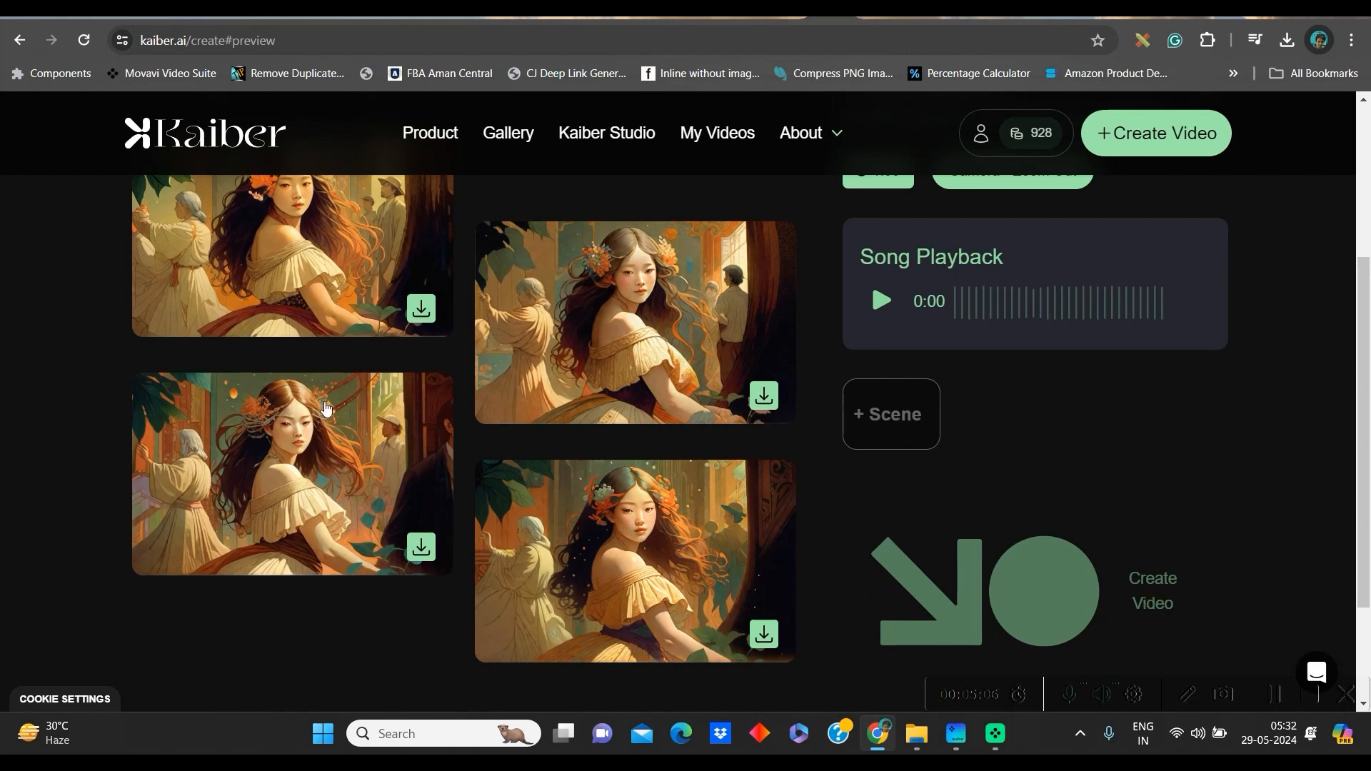
{"action": "left_click", "coordinate": [327, 276]}
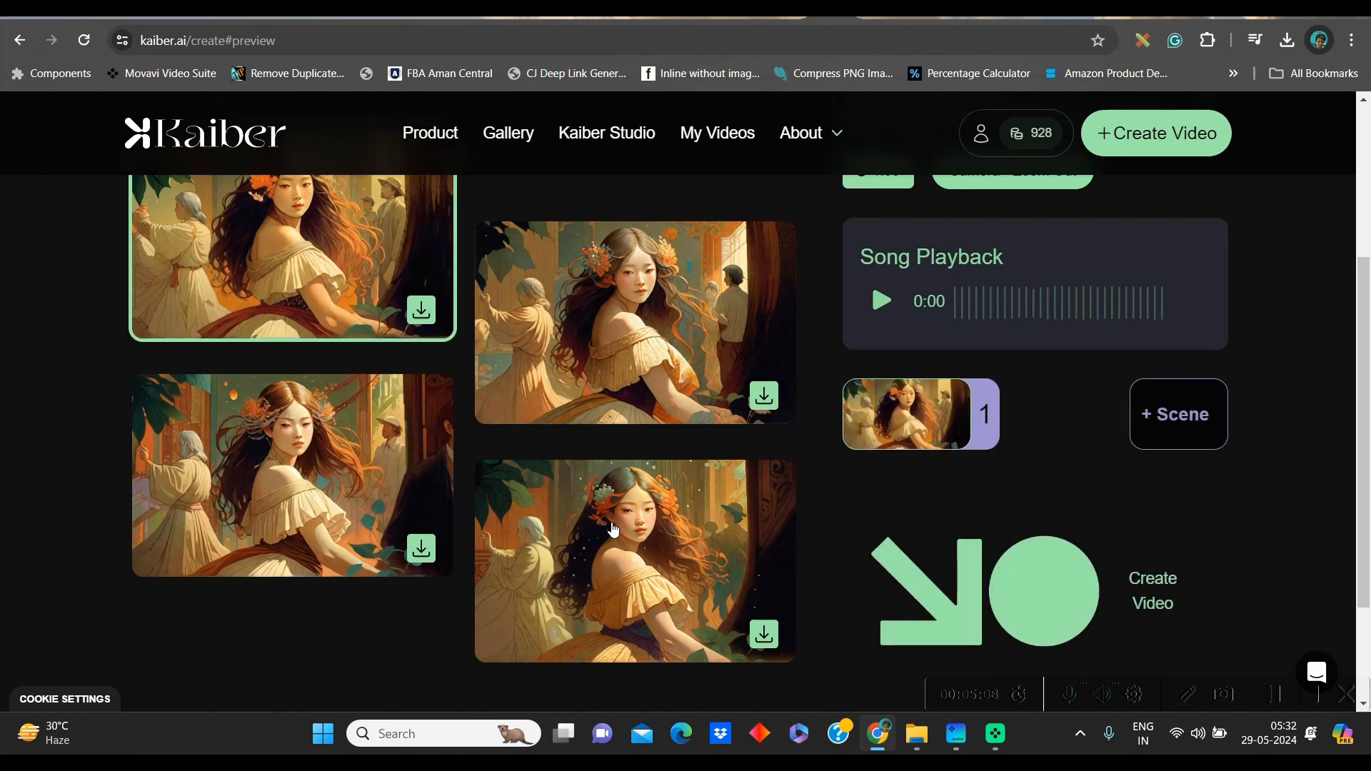
{"action": "scroll", "coordinate": [320, 307], "scroll_direction": "up", "scroll_amount": 3}
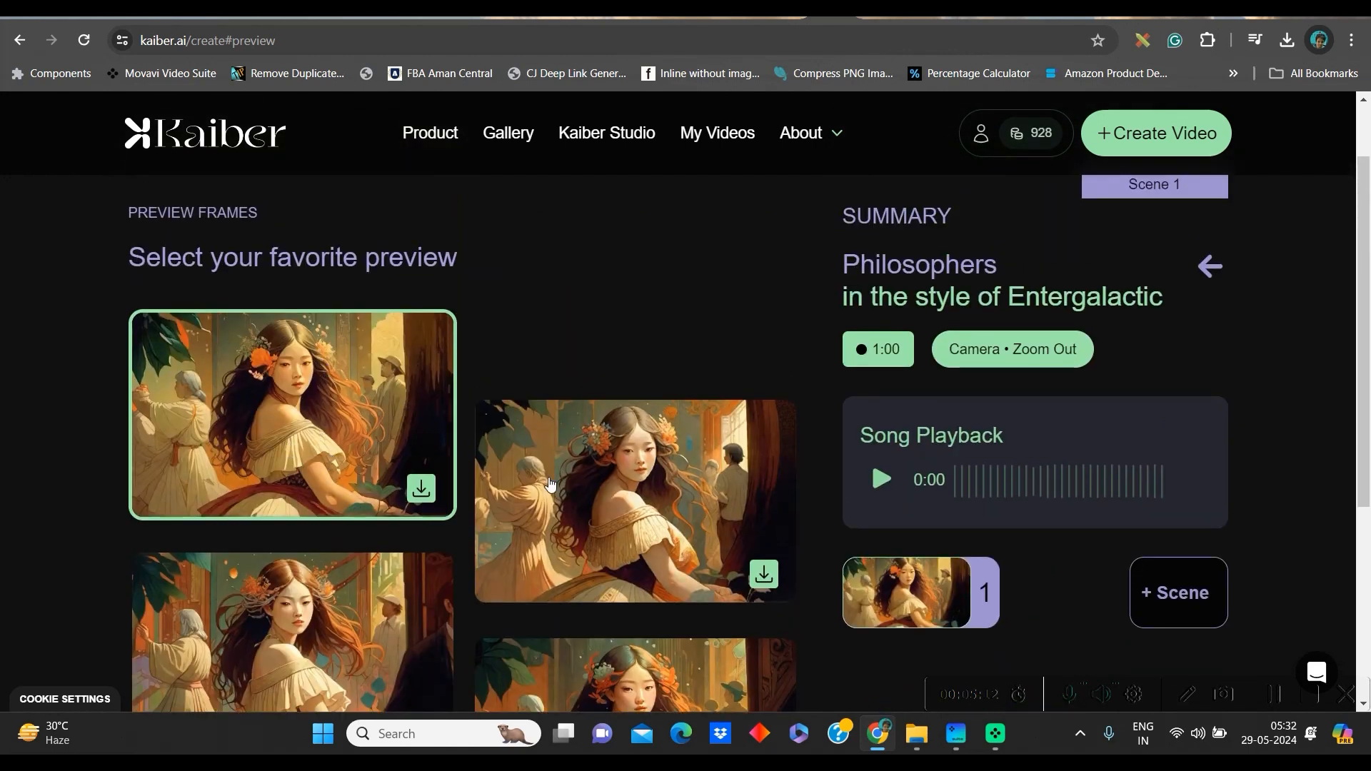
Add a second scene to the video and set its prompt subject to Speakeasy
{"action": "scroll", "coordinate": [1021, 580], "scroll_direction": "down", "scroll_amount": 3}
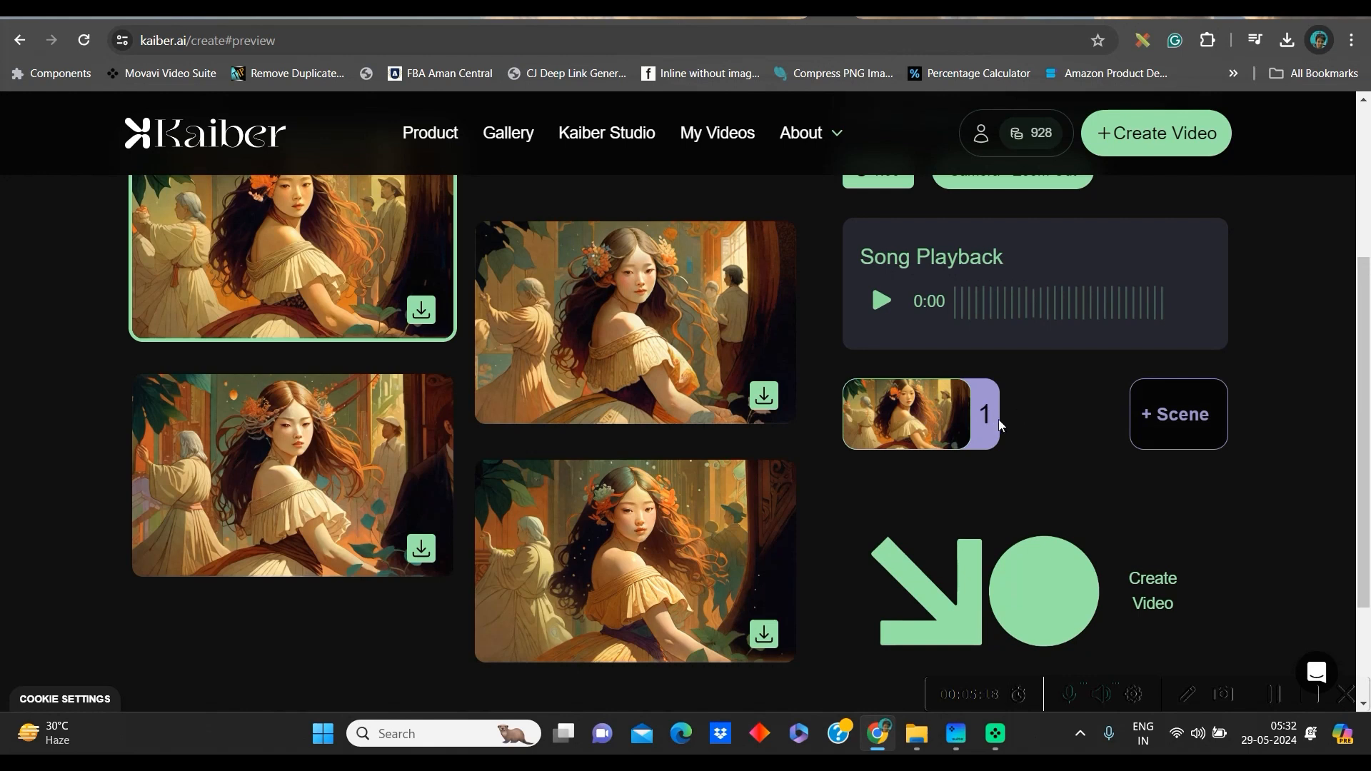
{"action": "left_click", "coordinate": [1214, 428]}
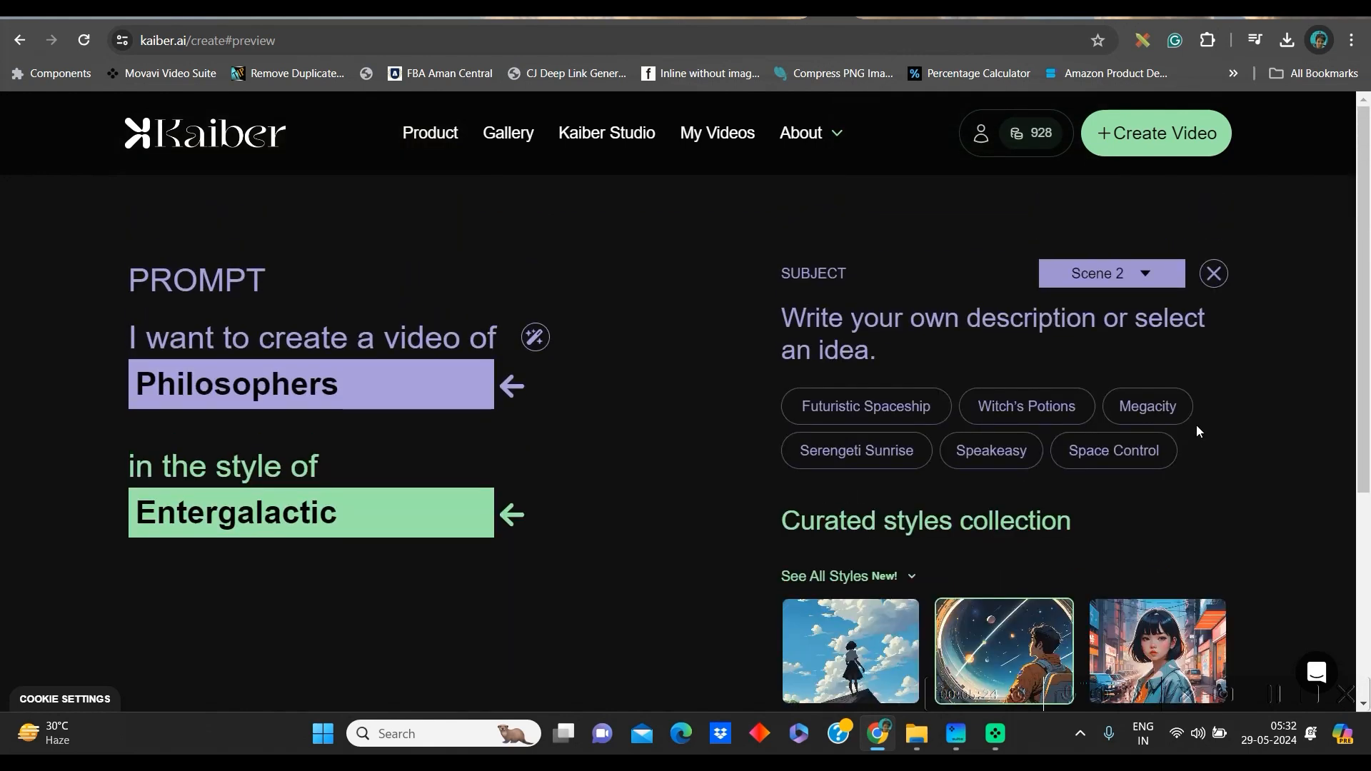
{"action": "left_click", "coordinate": [1025, 462]}
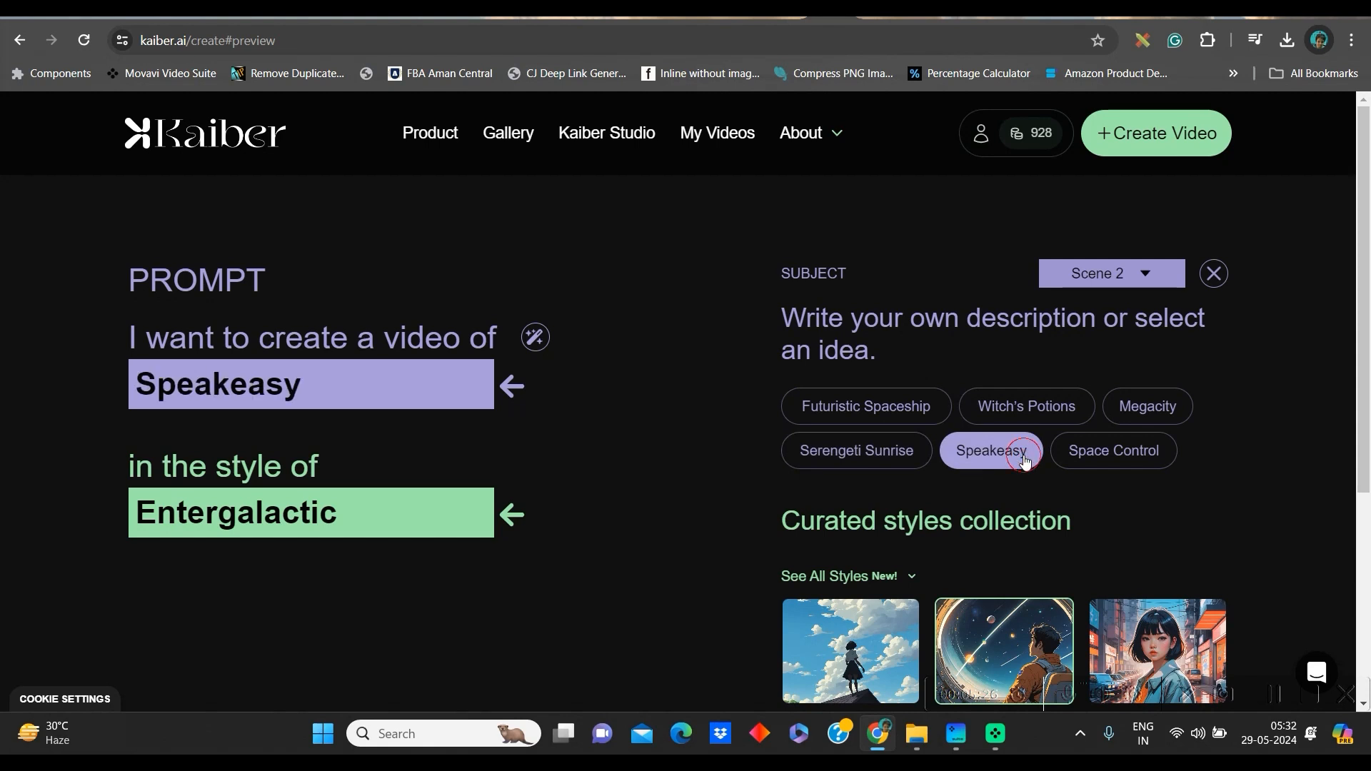
{"action": "scroll", "coordinate": [450, 557], "scroll_direction": "down", "scroll_amount": 5}
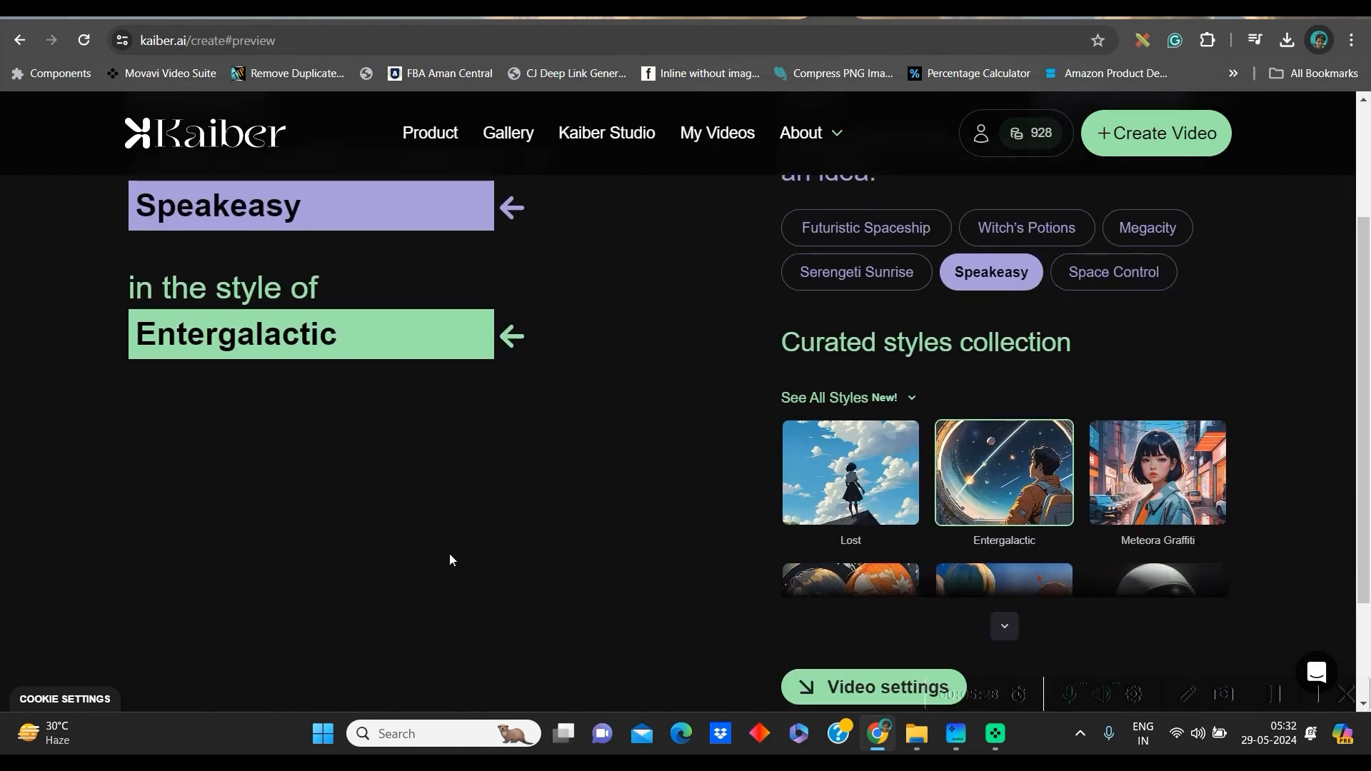
{"action": "scroll", "coordinate": [646, 459], "scroll_direction": "up", "scroll_amount": 4}
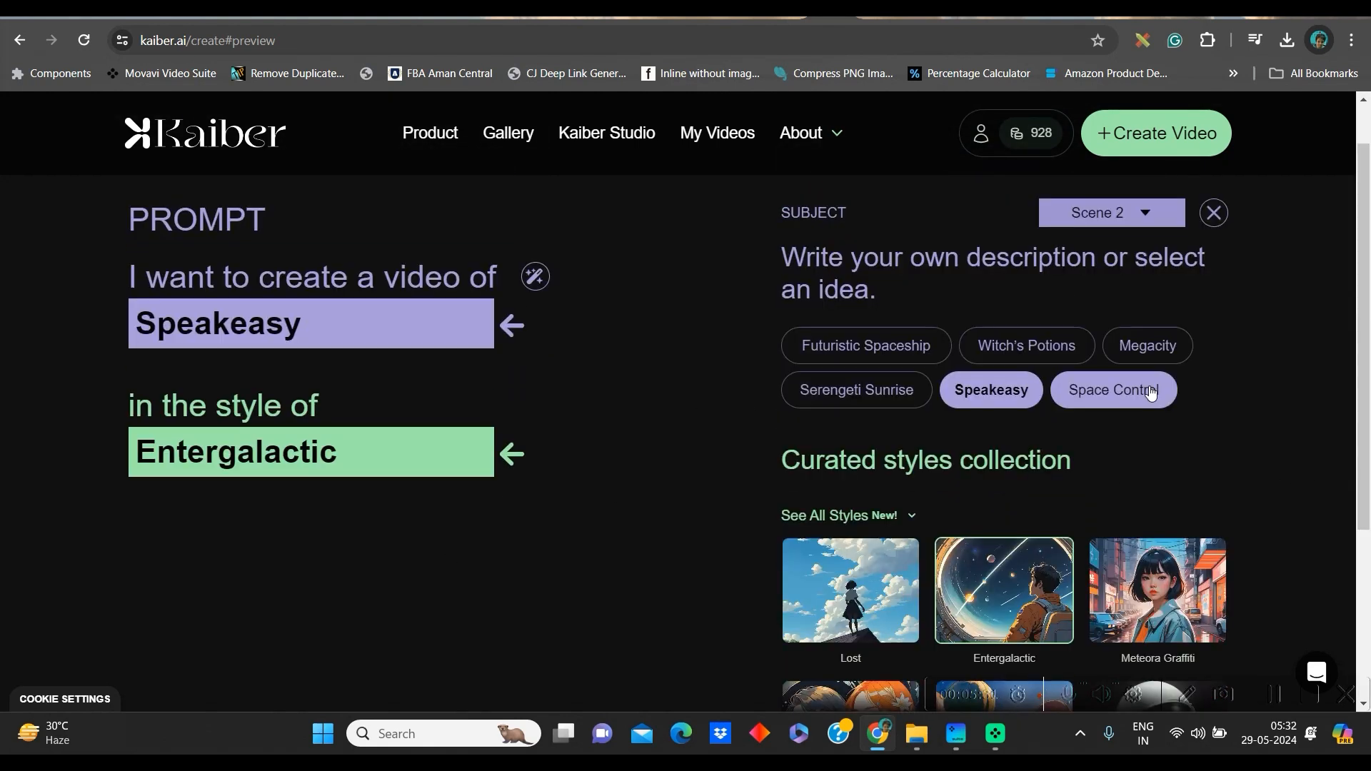
{"action": "scroll", "coordinate": [1148, 491], "scroll_direction": "down", "scroll_amount": 3}
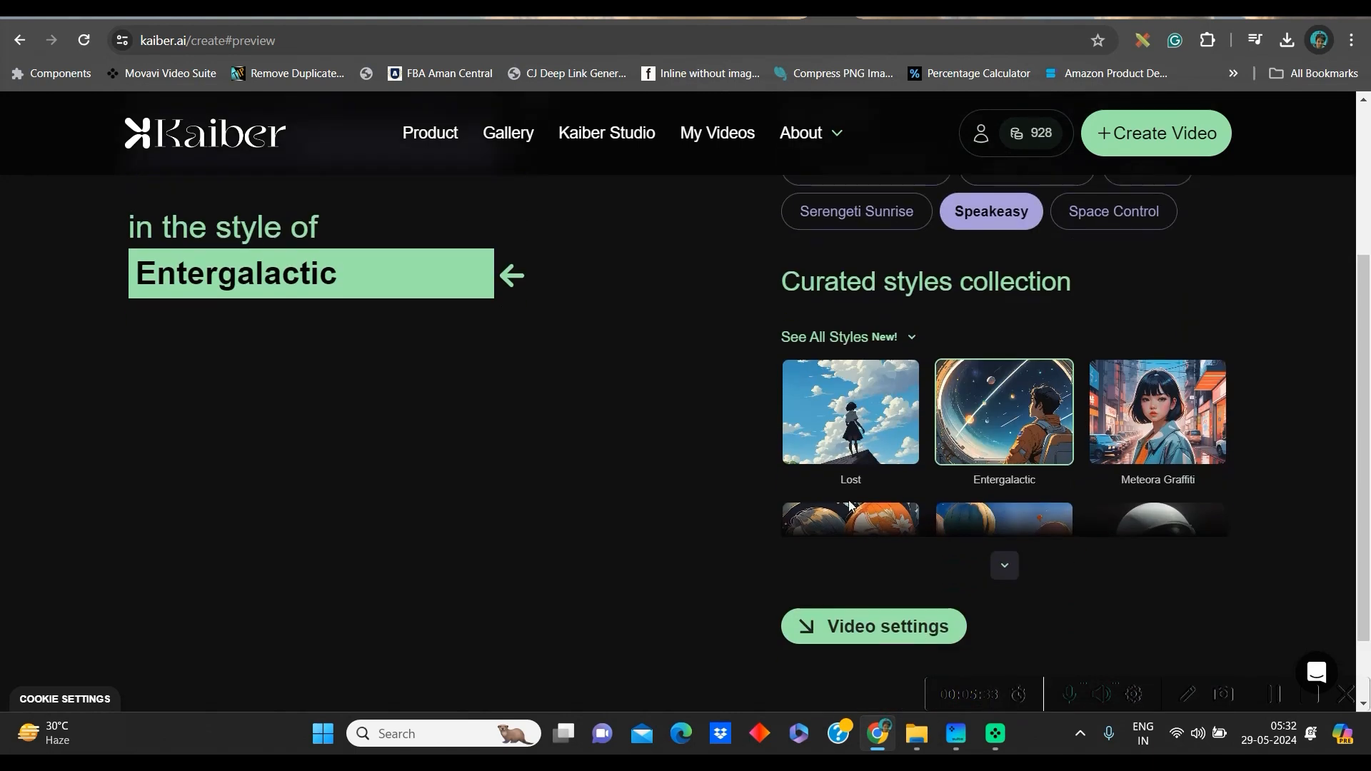
Set scene 2's style to Meteora Graffiti and proceed to its video settings
{"action": "left_click", "coordinate": [1005, 566]}
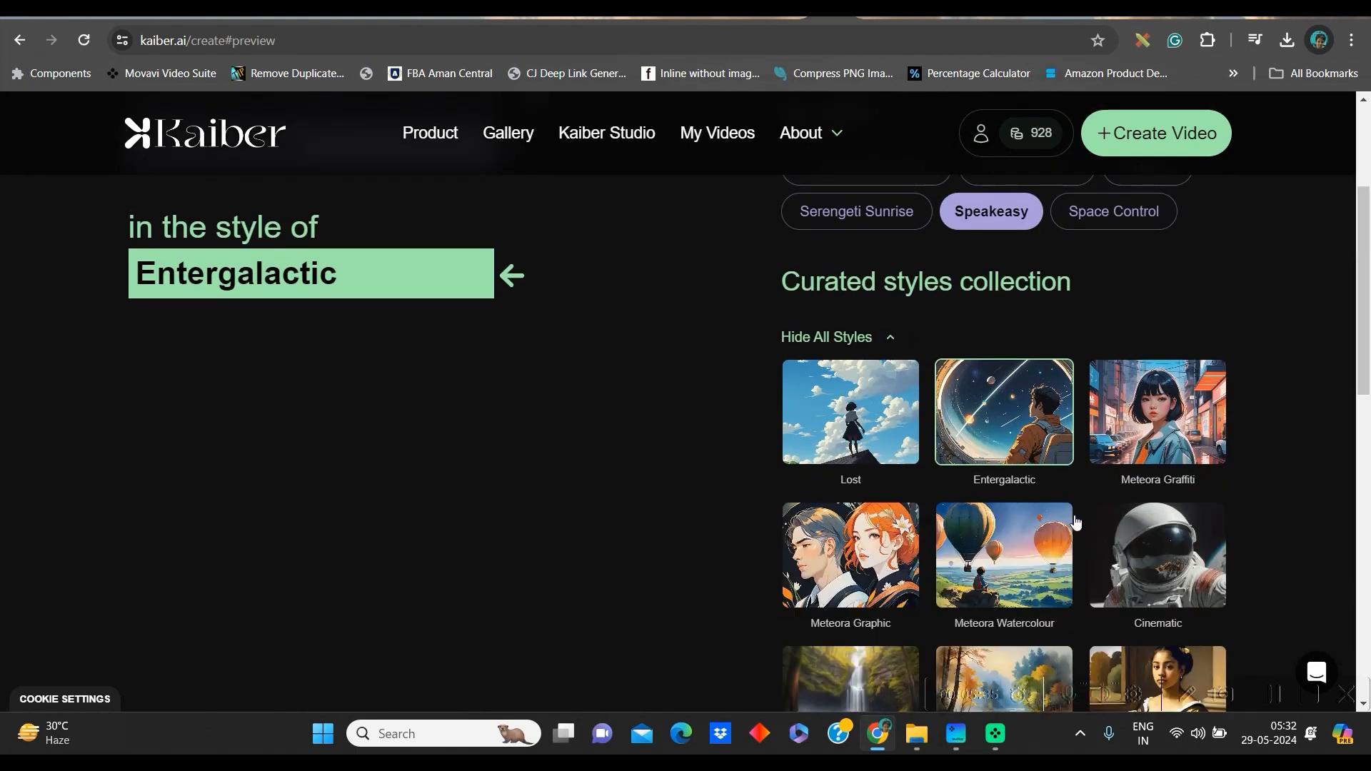
{"action": "scroll", "coordinate": [950, 565], "scroll_direction": "down", "scroll_amount": 1}
{"action": "left_click", "coordinate": [1178, 360]}
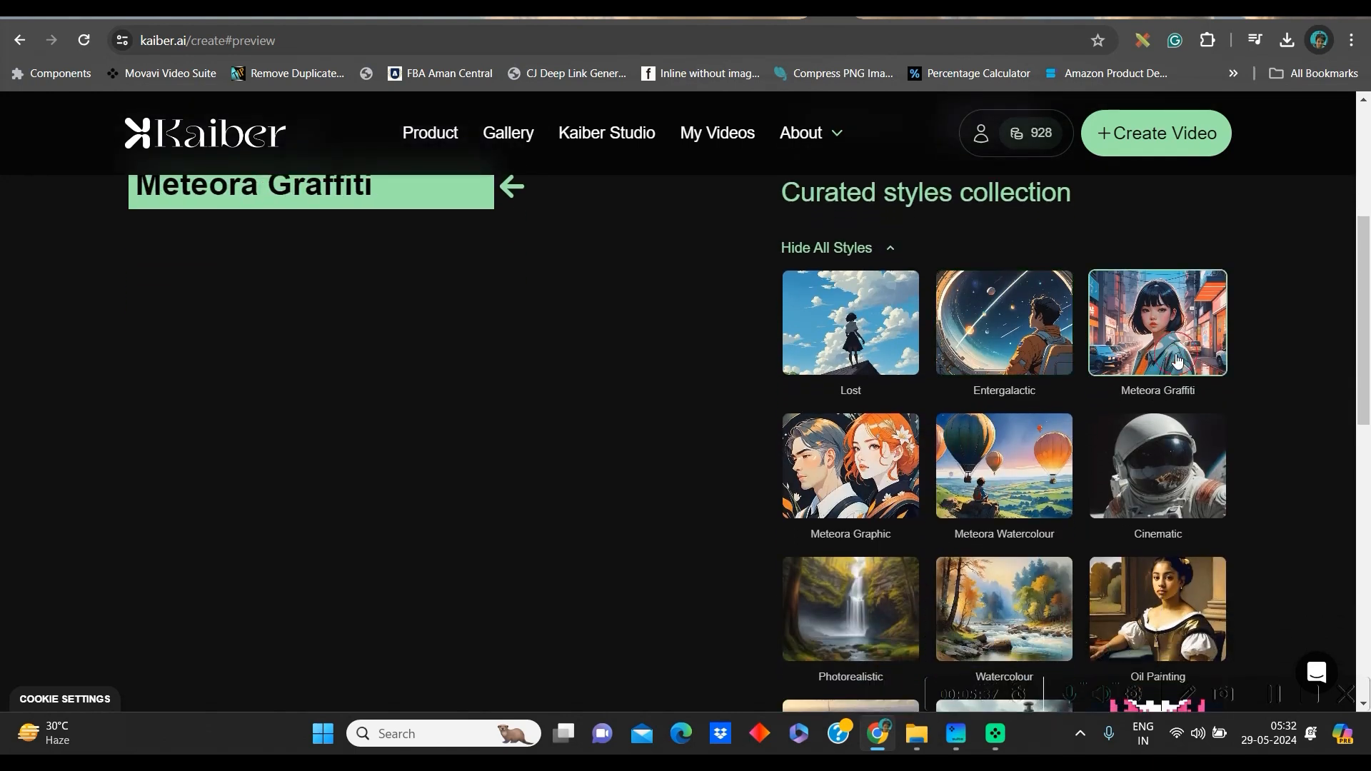
{"action": "scroll", "coordinate": [929, 543], "scroll_direction": "down", "scroll_amount": 10}
{"action": "left_click", "coordinate": [886, 536]}
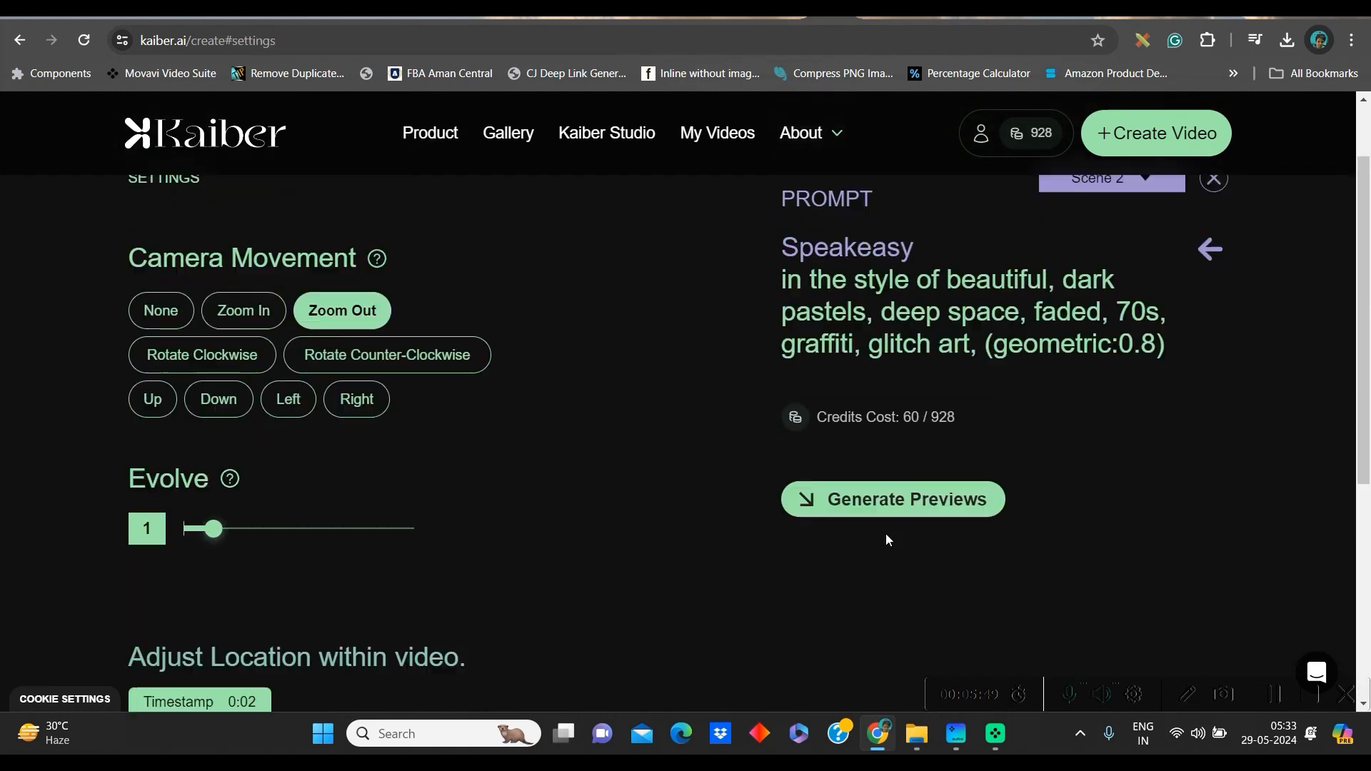
Set scene 2's camera movement to Zoom In
{"action": "scroll", "coordinate": [247, 413], "scroll_direction": "down", "scroll_amount": 6}
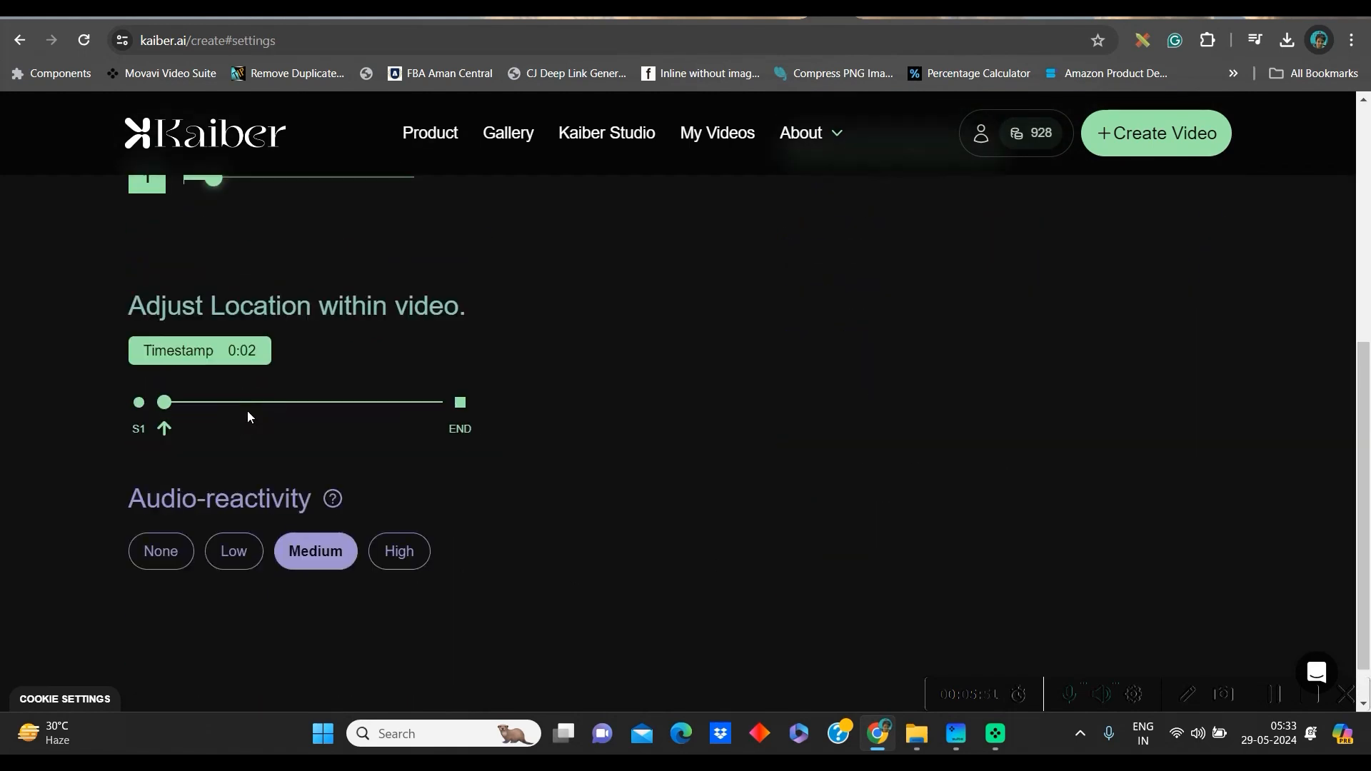
{"action": "scroll", "coordinate": [212, 454], "scroll_direction": "up", "scroll_amount": 3}
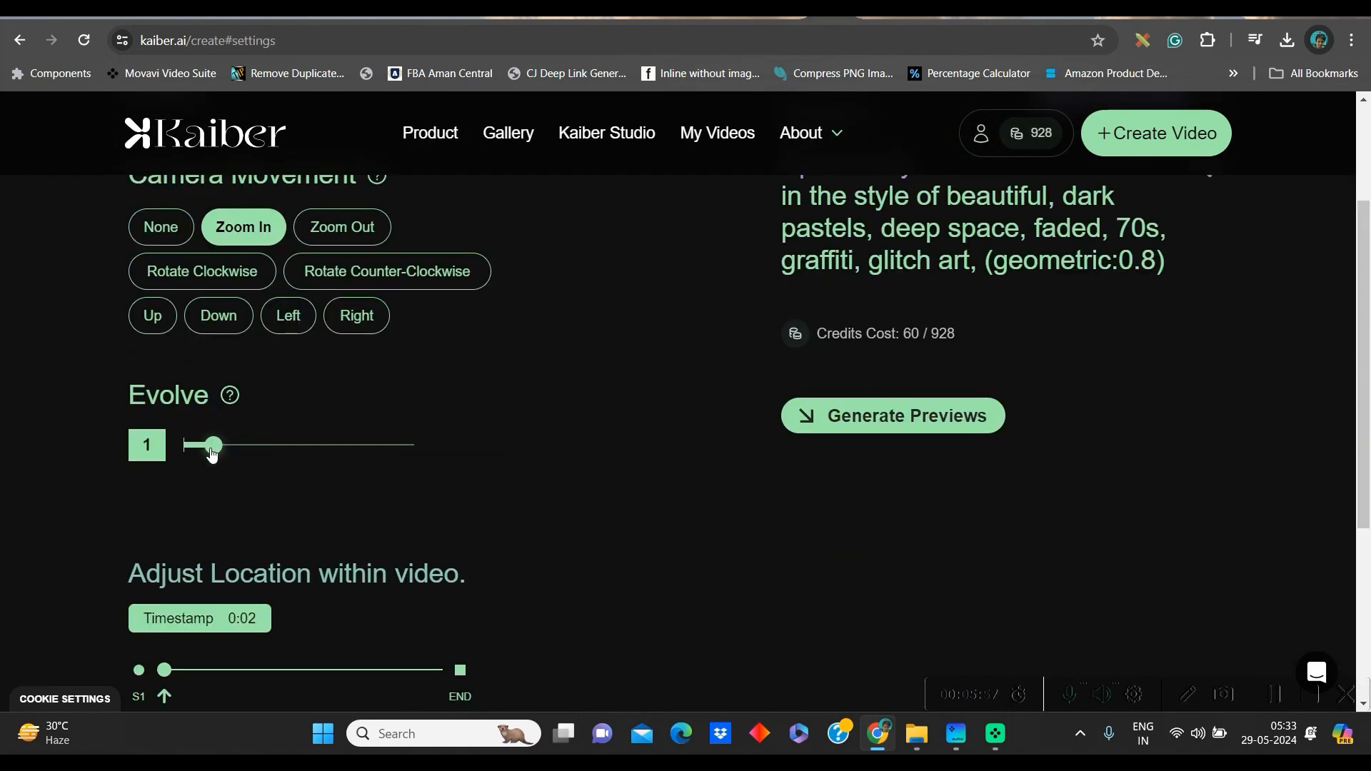
{"action": "scroll", "coordinate": [540, 477], "scroll_direction": "up", "scroll_amount": 1}
Move scene 2 to the 0:30 timestamp within the video
{"action": "left_click", "coordinate": [1135, 184]}
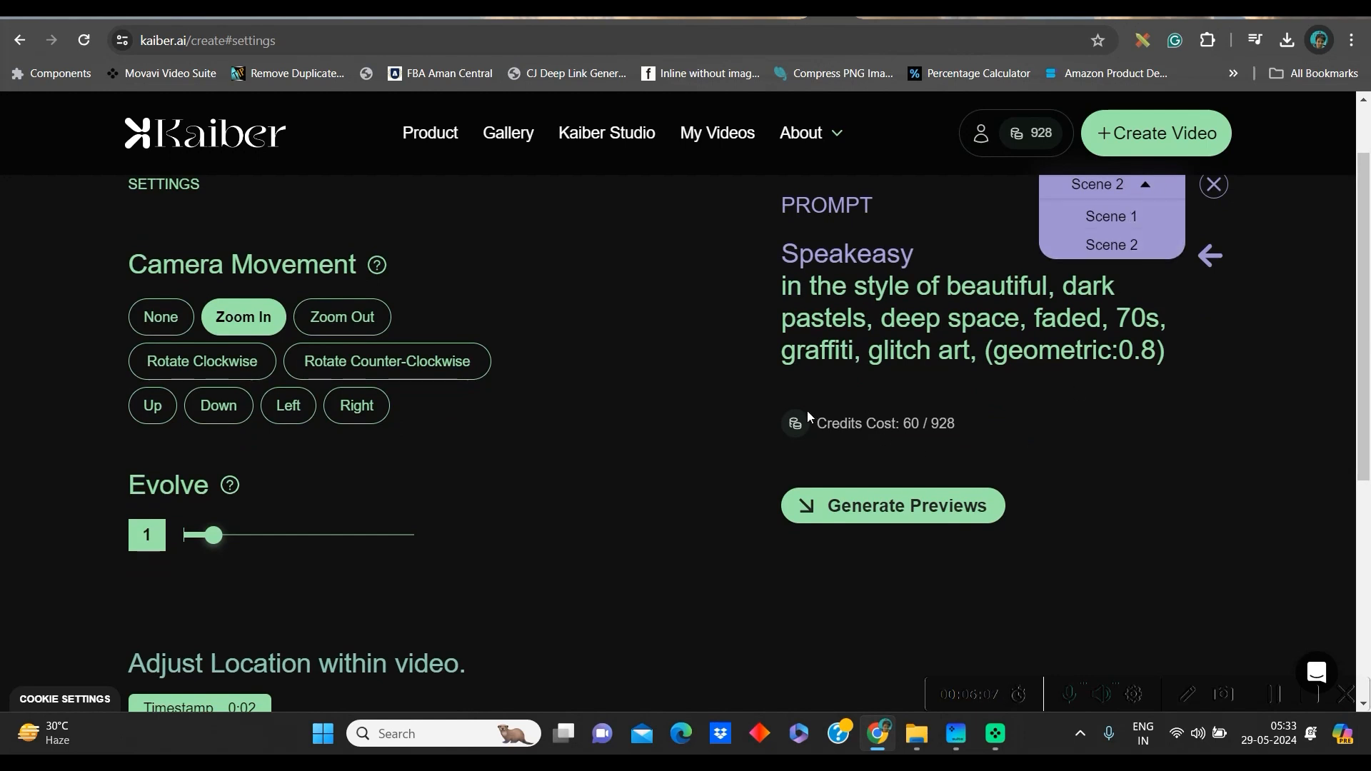
{"action": "scroll", "coordinate": [688, 448], "scroll_direction": "down", "scroll_amount": 5}
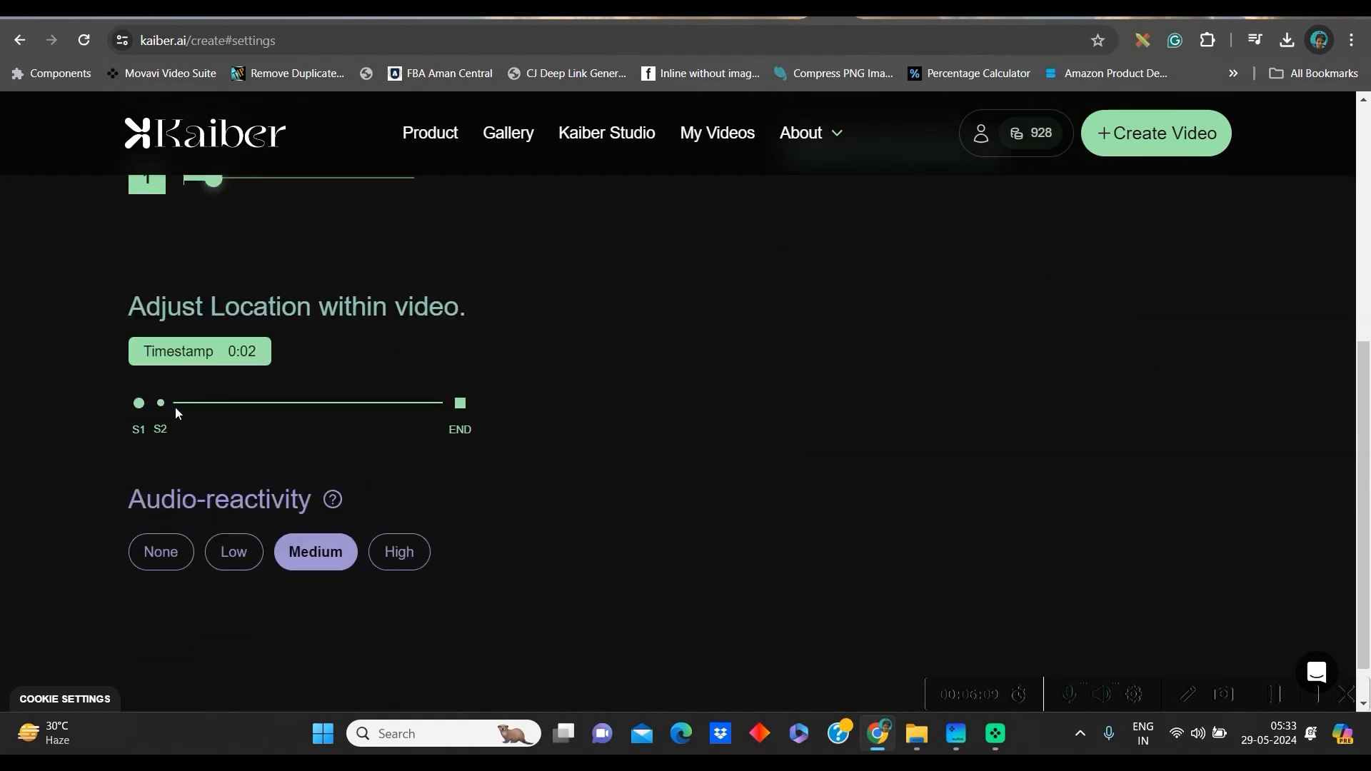
{"action": "left_click_drag", "start_coordinate": [161, 403], "coordinate": [296, 414]}
{"action": "mouse_move", "coordinate": [294, 409]}
{"action": "left_mouse_down"}
{"action": "mouse_move", "coordinate": [313, 413]}
{"action": "mouse_move", "coordinate": [279, 410]}
{"action": "mouse_move", "coordinate": [299, 405]}
{"action": "left_mouse_up"}
Generate the previews for scene 2 and create the two-scene video
{"action": "scroll", "coordinate": [299, 428], "scroll_direction": "up", "scroll_amount": 1}
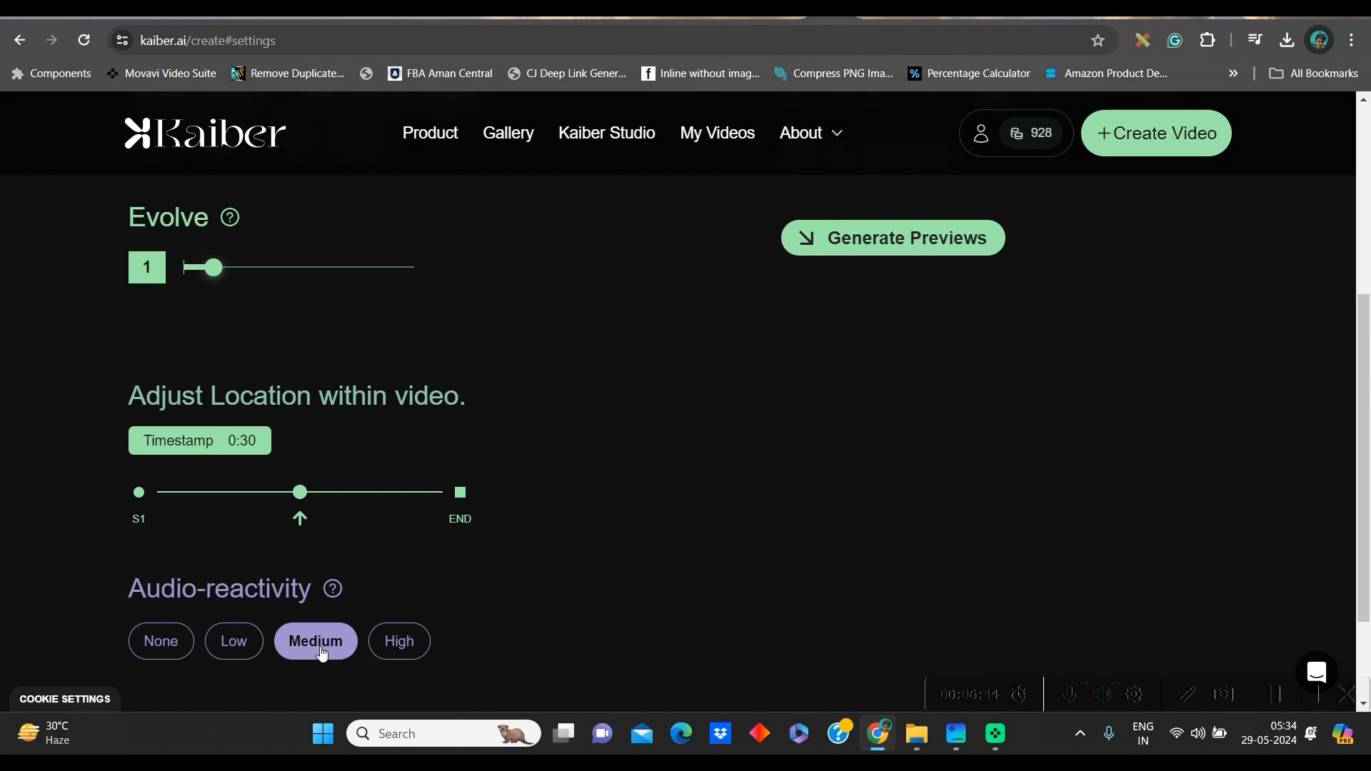
{"action": "scroll", "coordinate": [871, 415], "scroll_direction": "up", "scroll_amount": 2}
{"action": "left_click", "coordinate": [913, 418]}
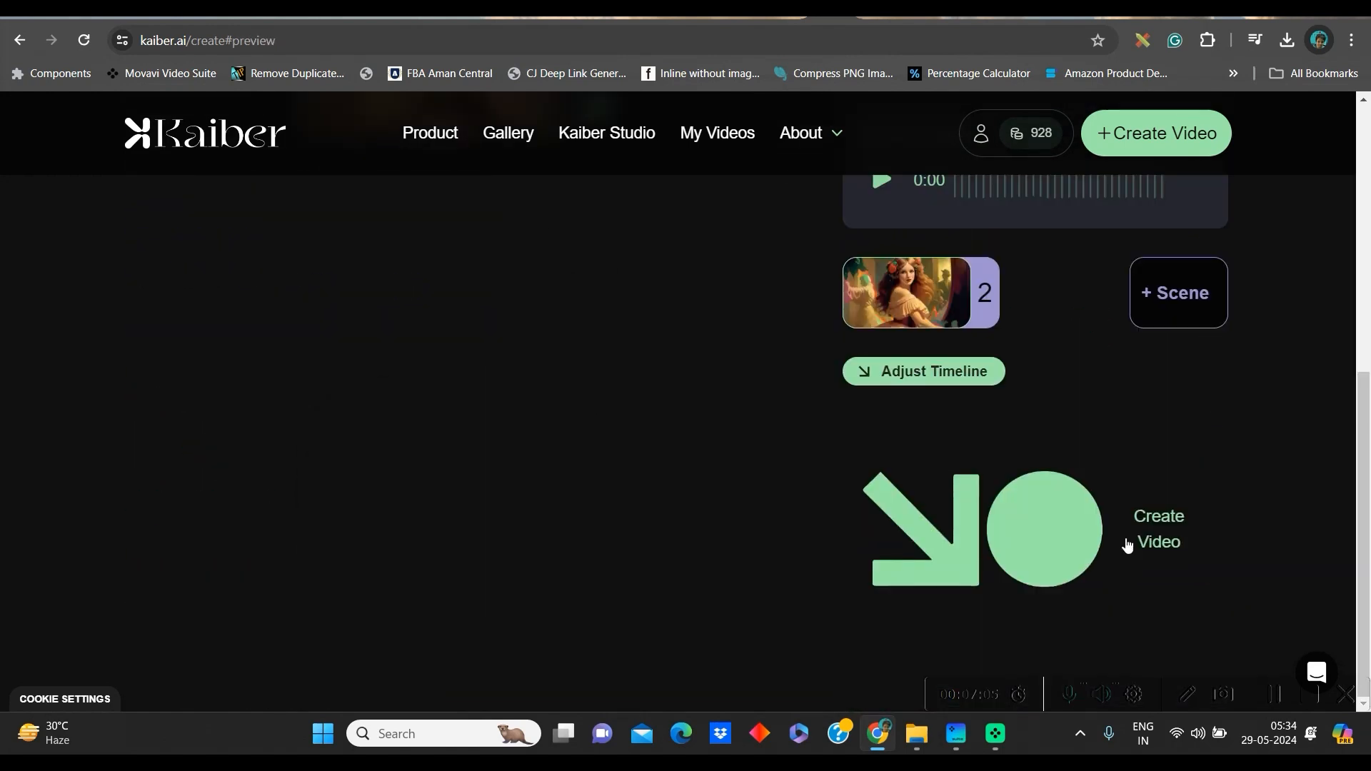
{"action": "left_click", "coordinate": [1155, 541]}
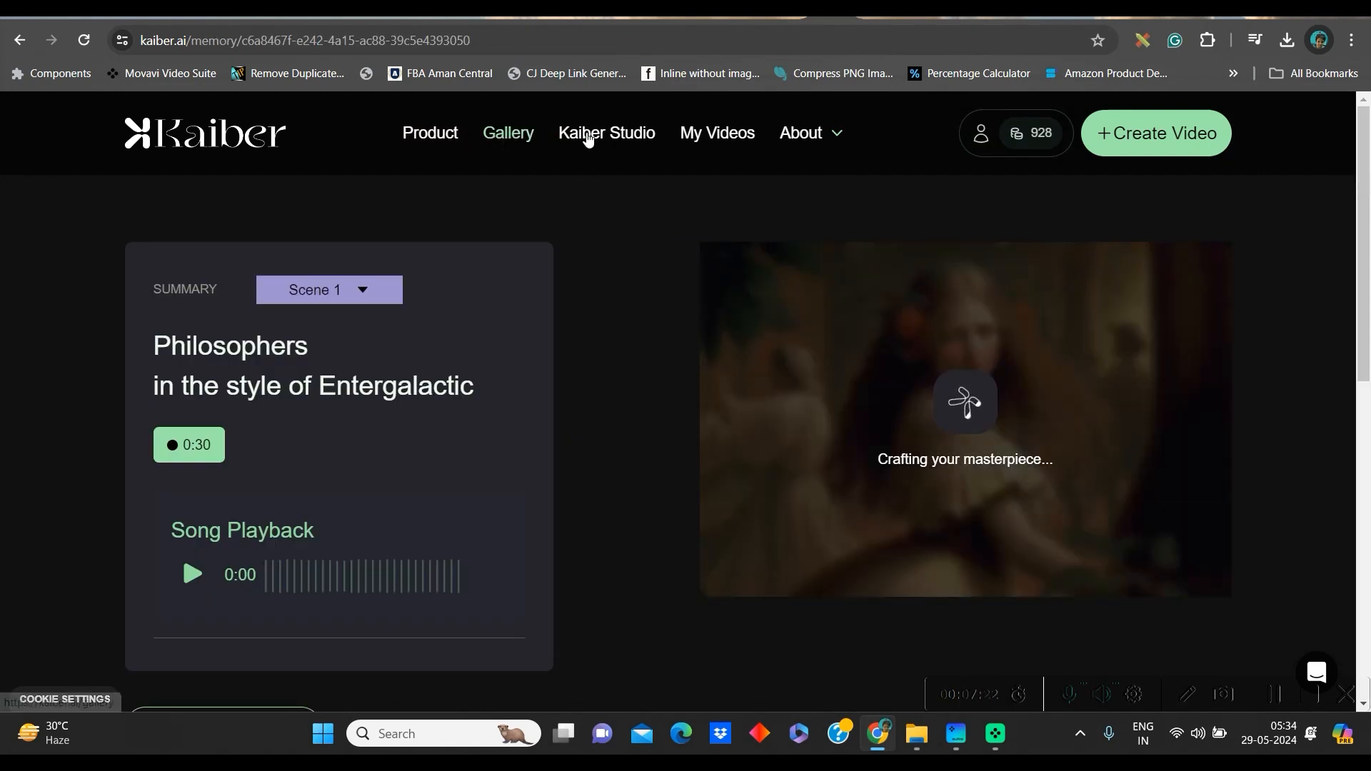
{"action": "left_click", "coordinate": [734, 143]}
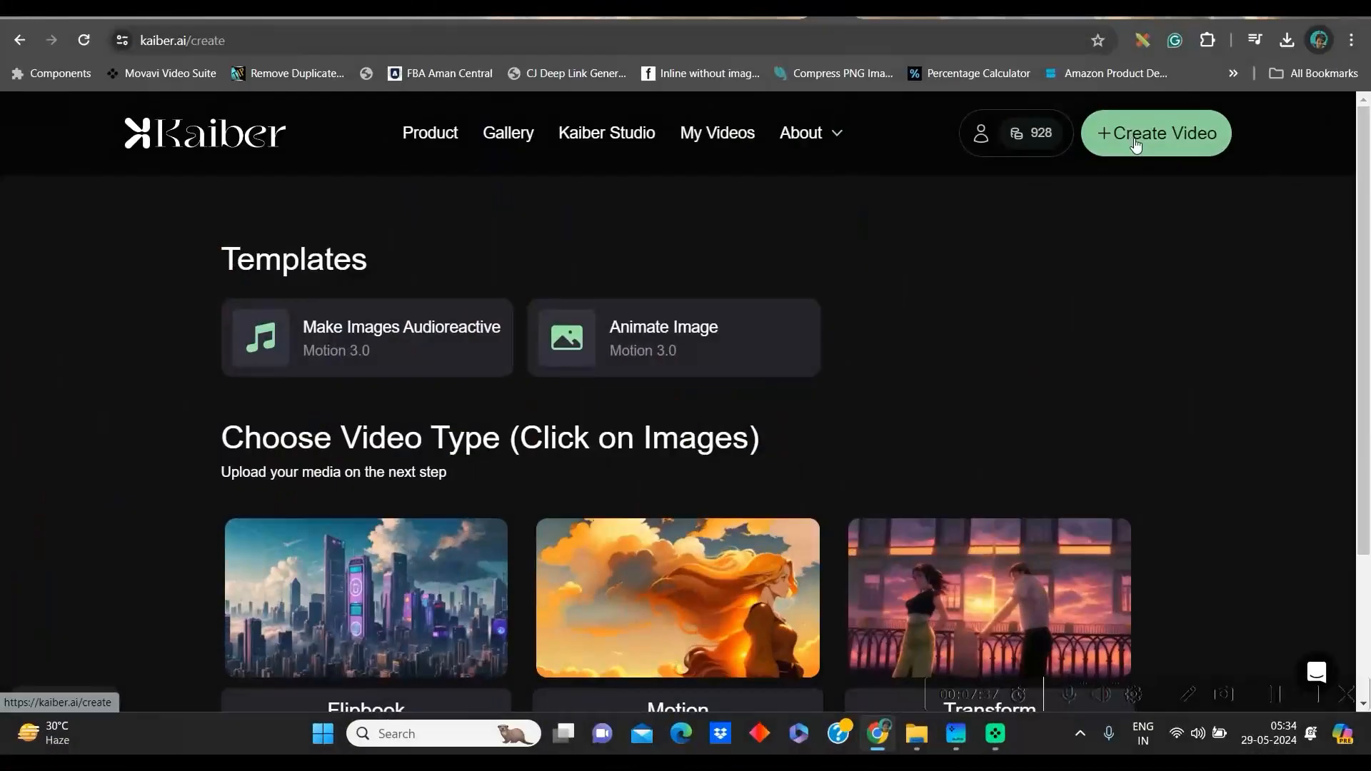
{"action": "scroll", "coordinate": [907, 379], "scroll_direction": "down", "scroll_amount": 2}
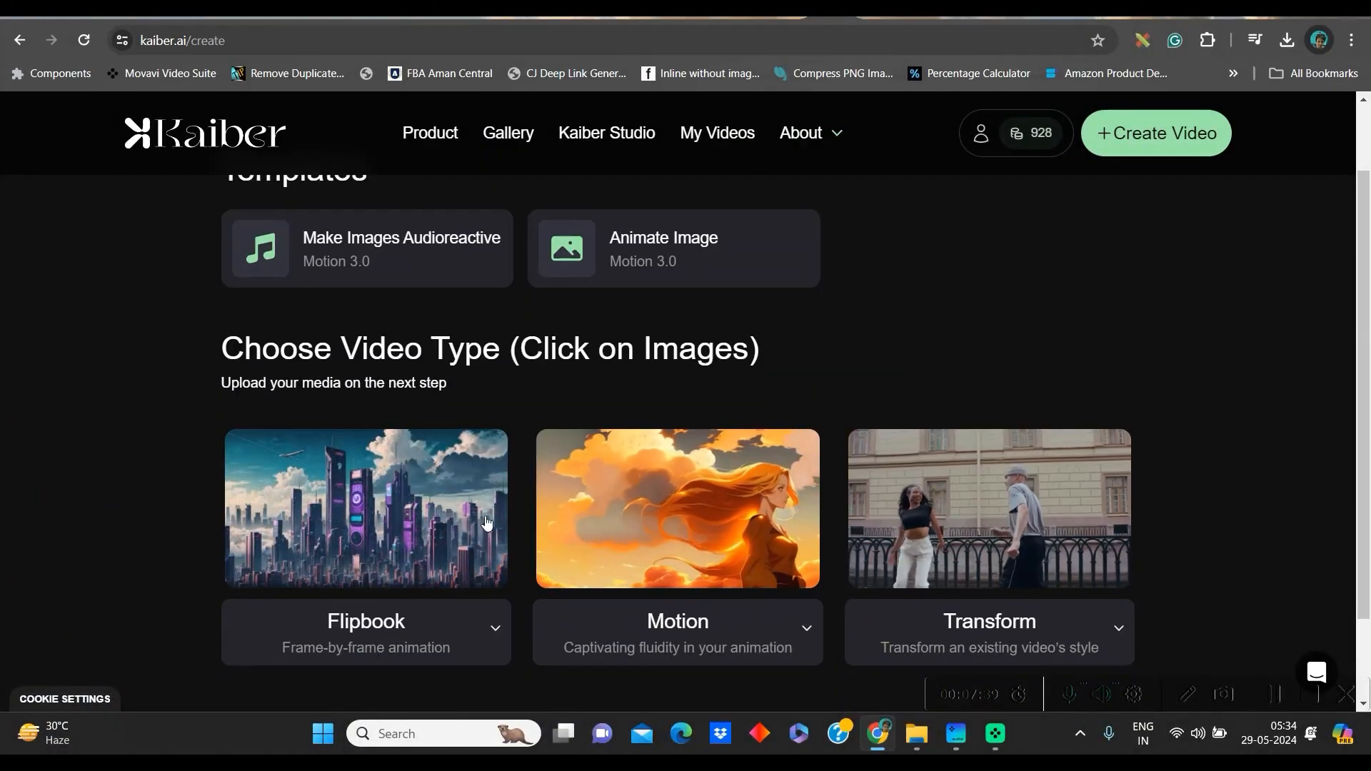
{"action": "left_click", "coordinate": [713, 536]}
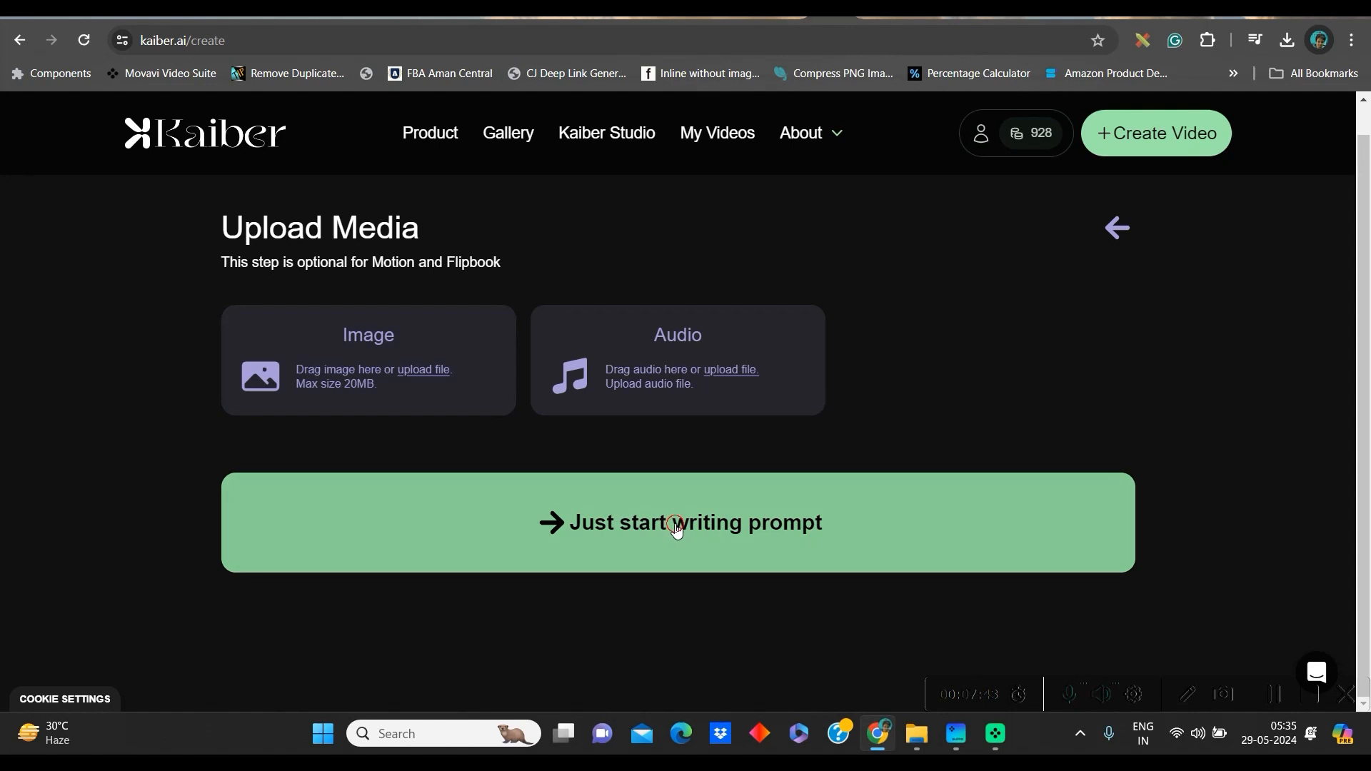
{"action": "left_click", "coordinate": [676, 529]}
{"action": "scroll", "coordinate": [491, 538], "scroll_direction": "down", "scroll_amount": 5}
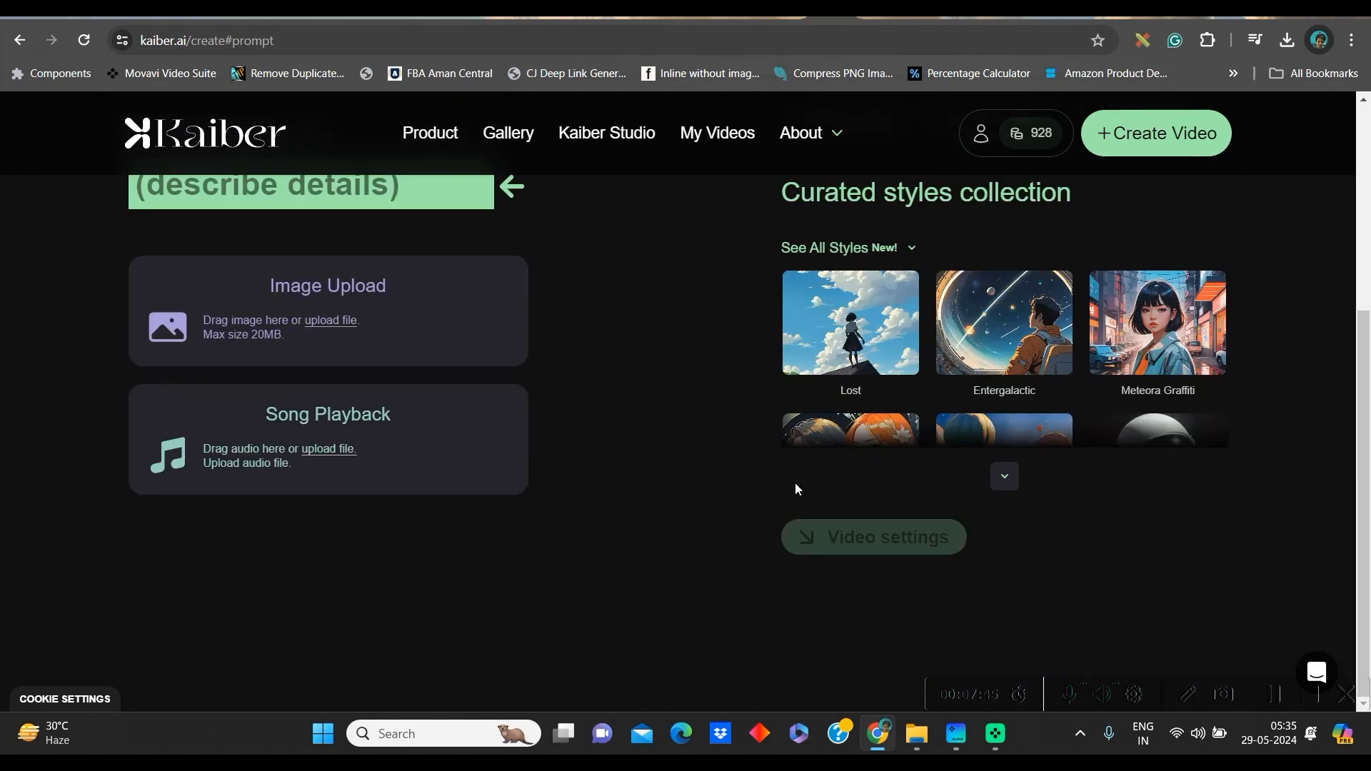
{"action": "scroll", "coordinate": [795, 482], "scroll_direction": "up", "scroll_amount": 5}
{"action": "left_click", "coordinate": [403, 387]}
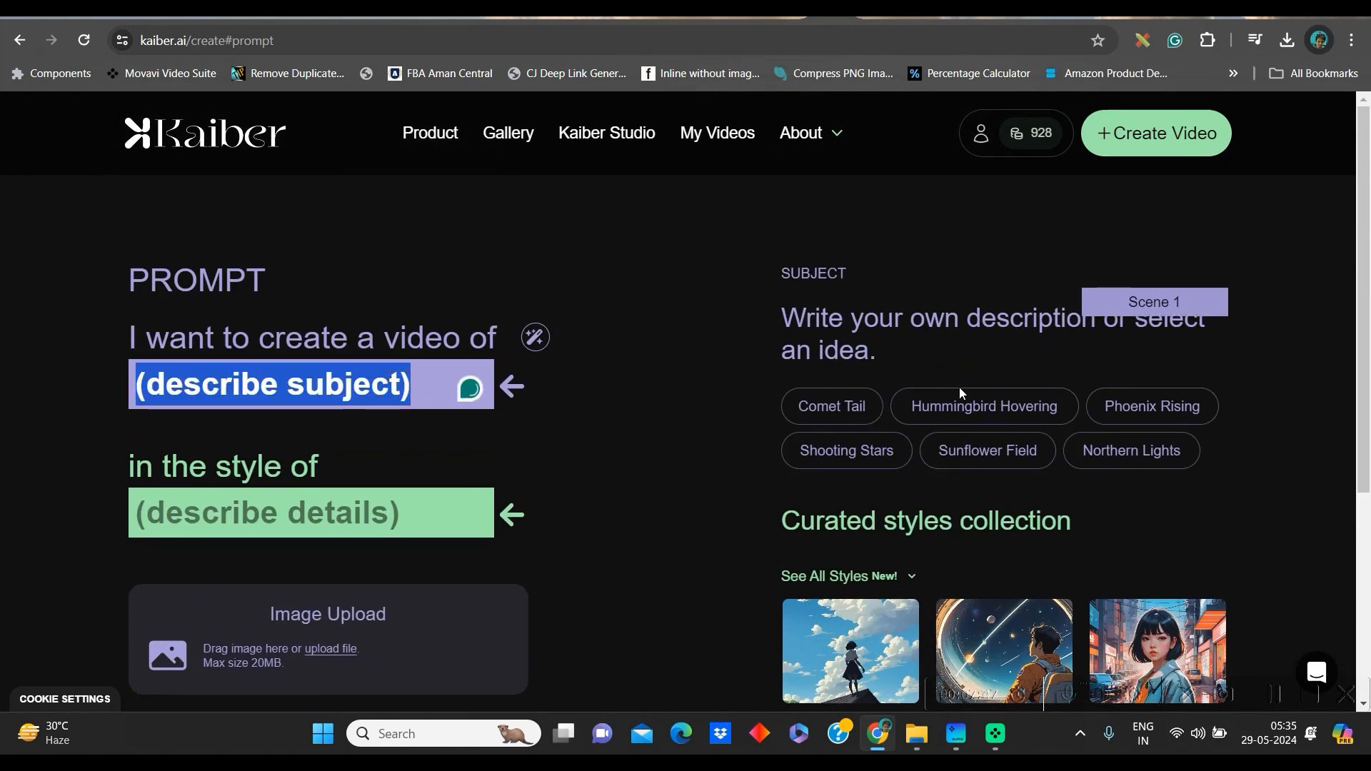
Find the gallery video of the magical woman with long orange hair adorned in diamonds and copy its prompt
{"action": "left_click", "coordinate": [495, 139]}
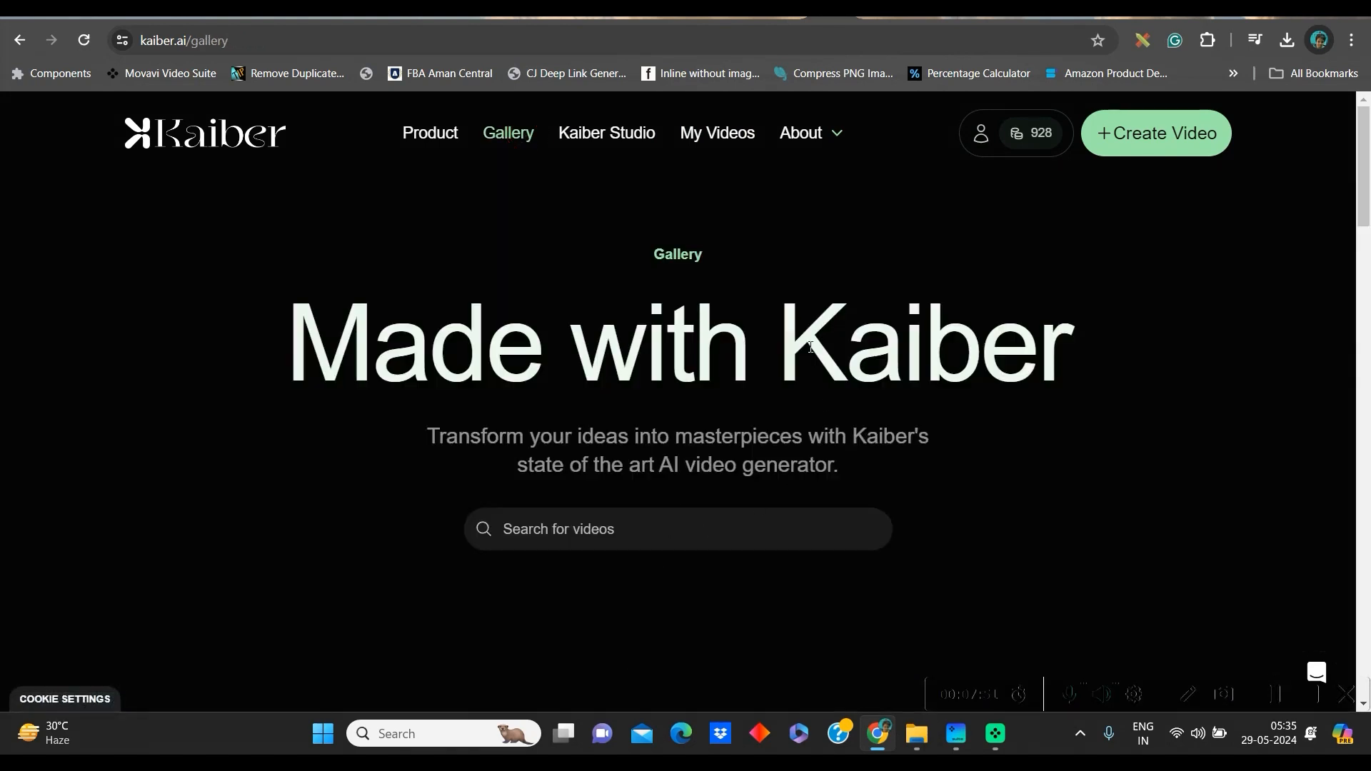
{"action": "scroll", "coordinate": [698, 490], "scroll_direction": "down", "scroll_amount": 5}
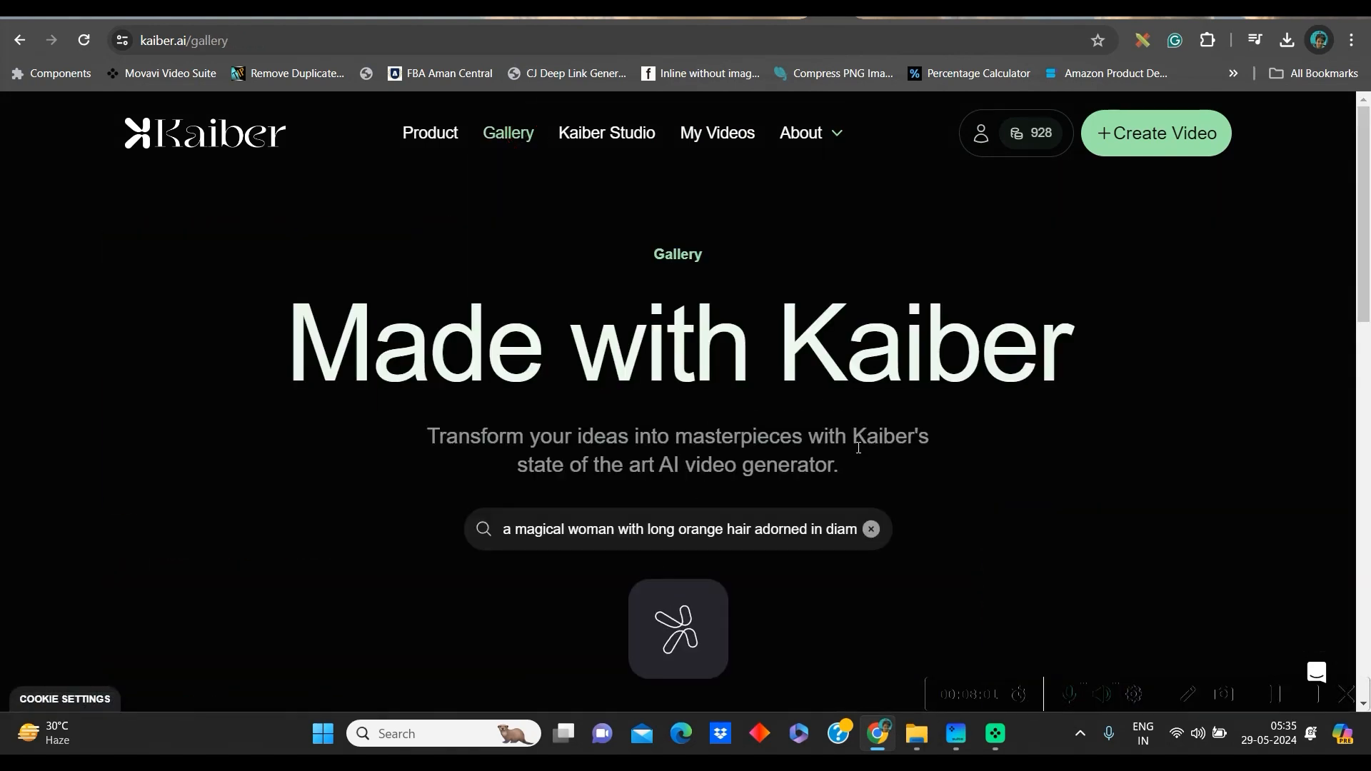
{"action": "scroll", "coordinate": [209, 482], "scroll_direction": "down", "scroll_amount": 3}
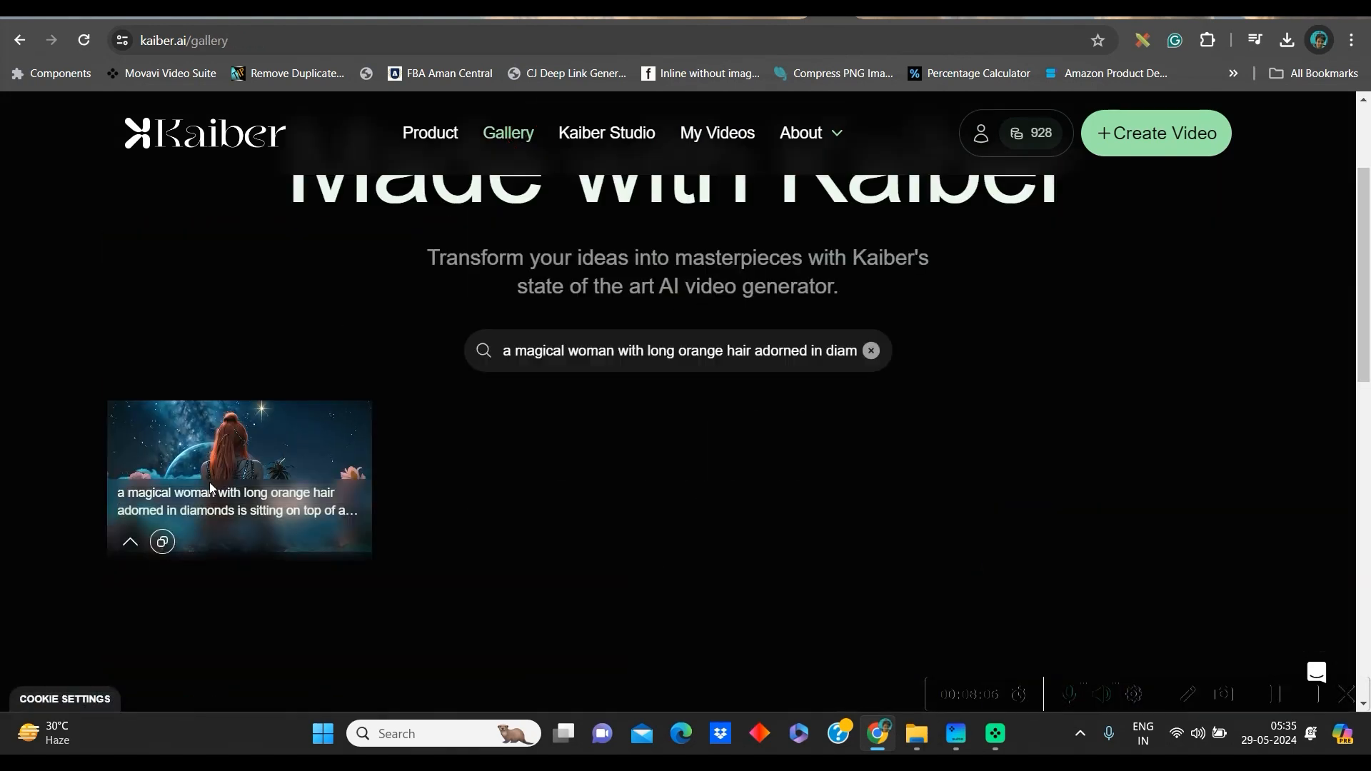
{"action": "left_click", "coordinate": [163, 543]}
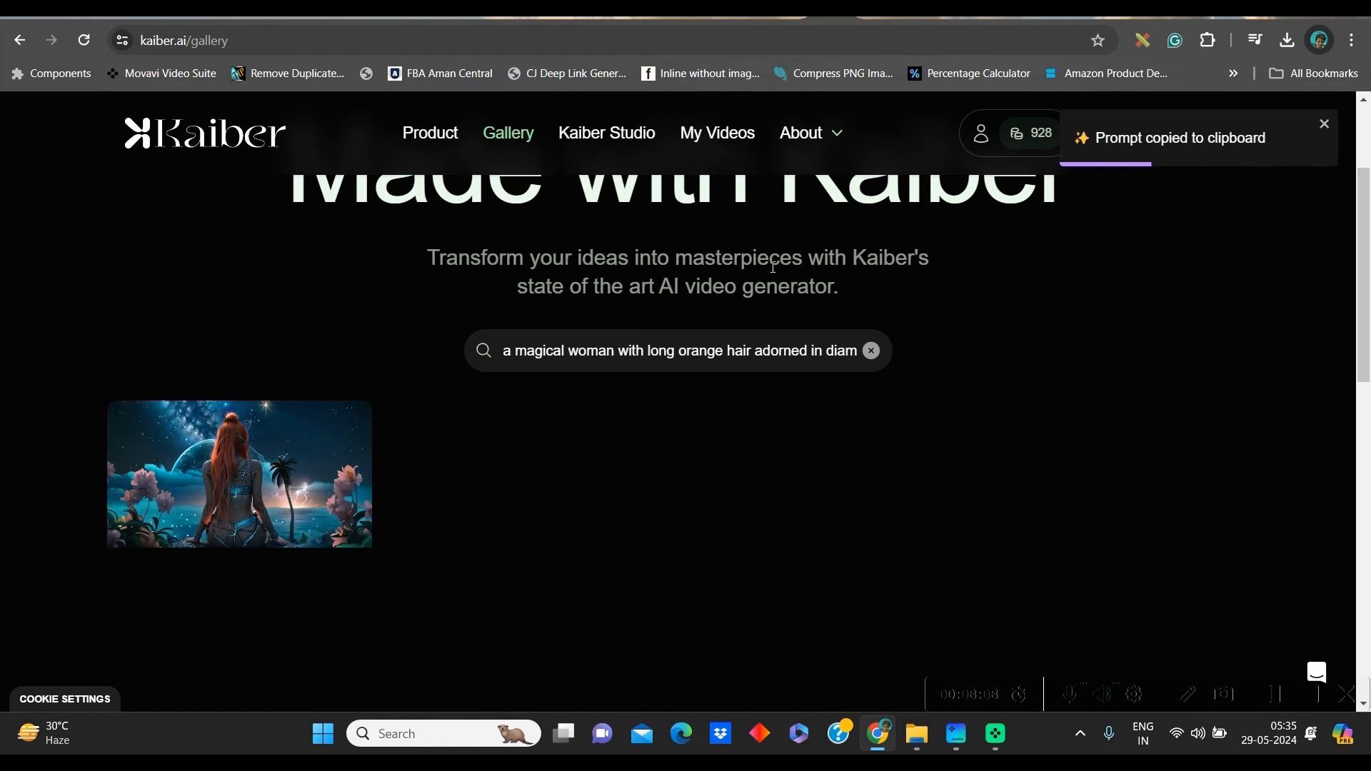
Start a new Motion video without uploading media and paste the copied gallery prompt as its subject
{"action": "left_click", "coordinate": [607, 143]}
{"action": "left_click", "coordinate": [1164, 139]}
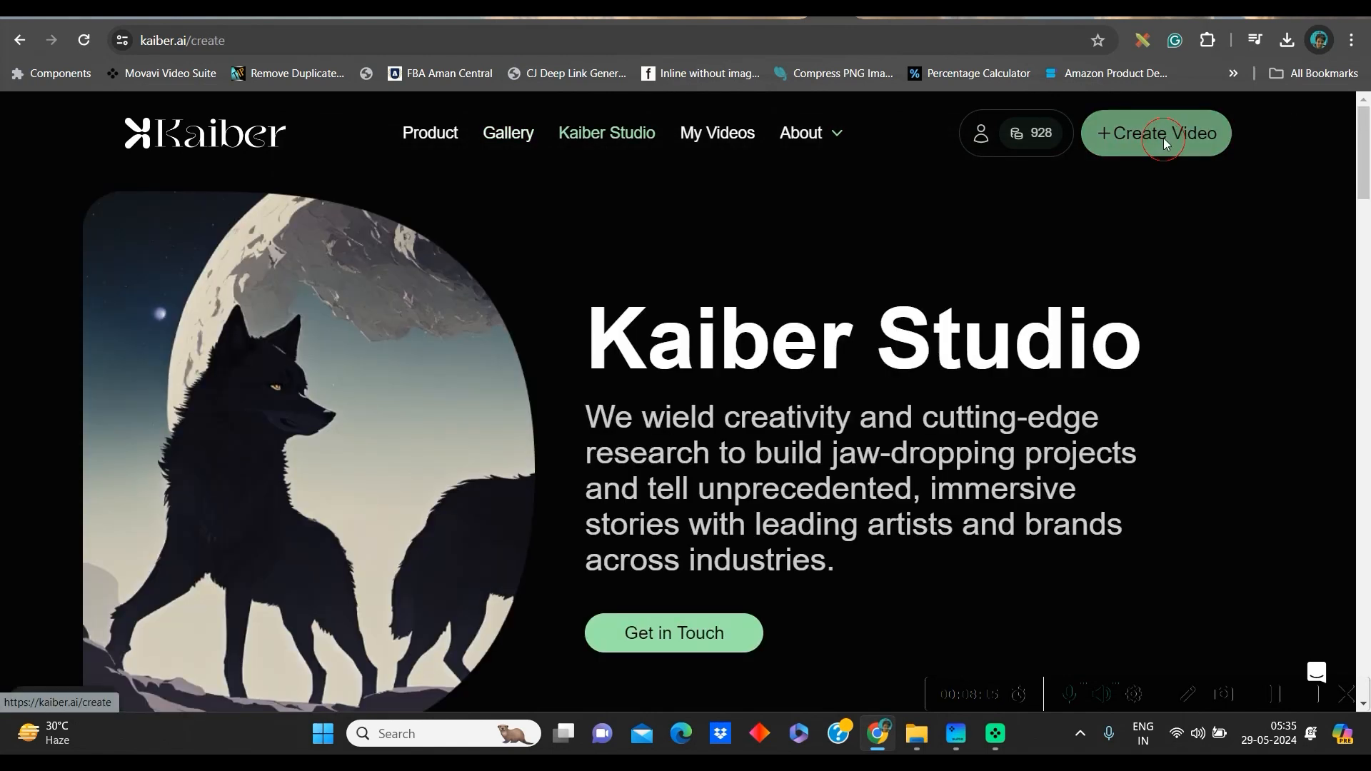
{"action": "scroll", "coordinate": [786, 436], "scroll_direction": "down", "scroll_amount": 4}
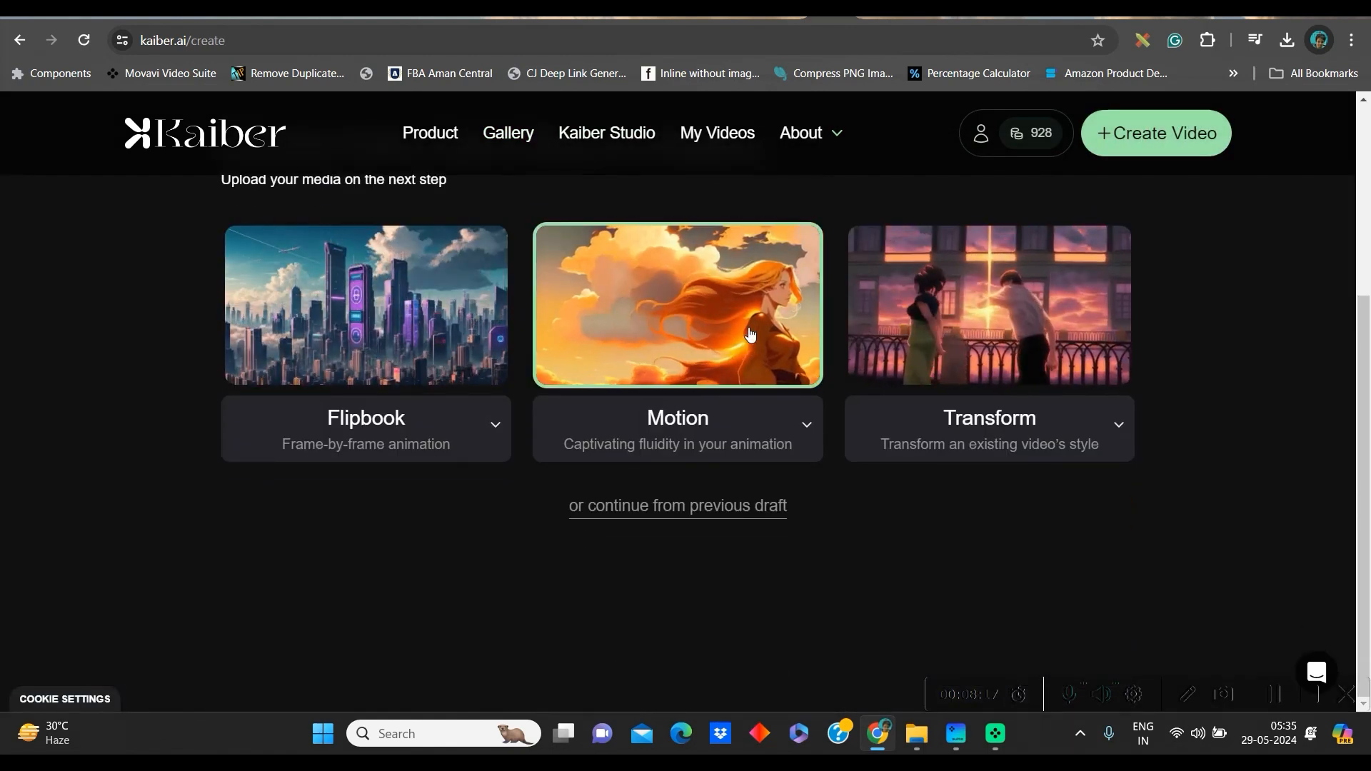
{"action": "left_click", "coordinate": [750, 334]}
{"action": "left_click", "coordinate": [598, 523]}
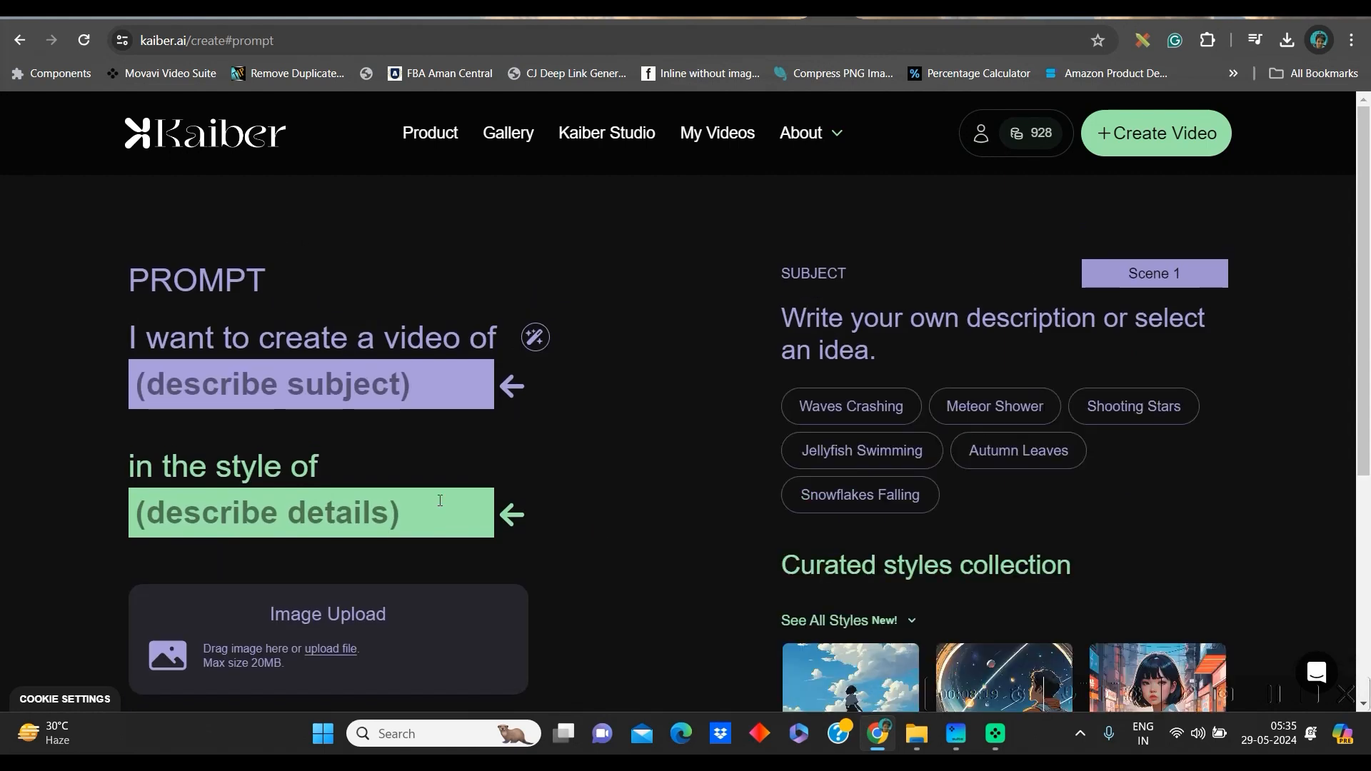
{"action": "left_click", "coordinate": [352, 387]}
{"action": "key", "text": "ctrl+v"}
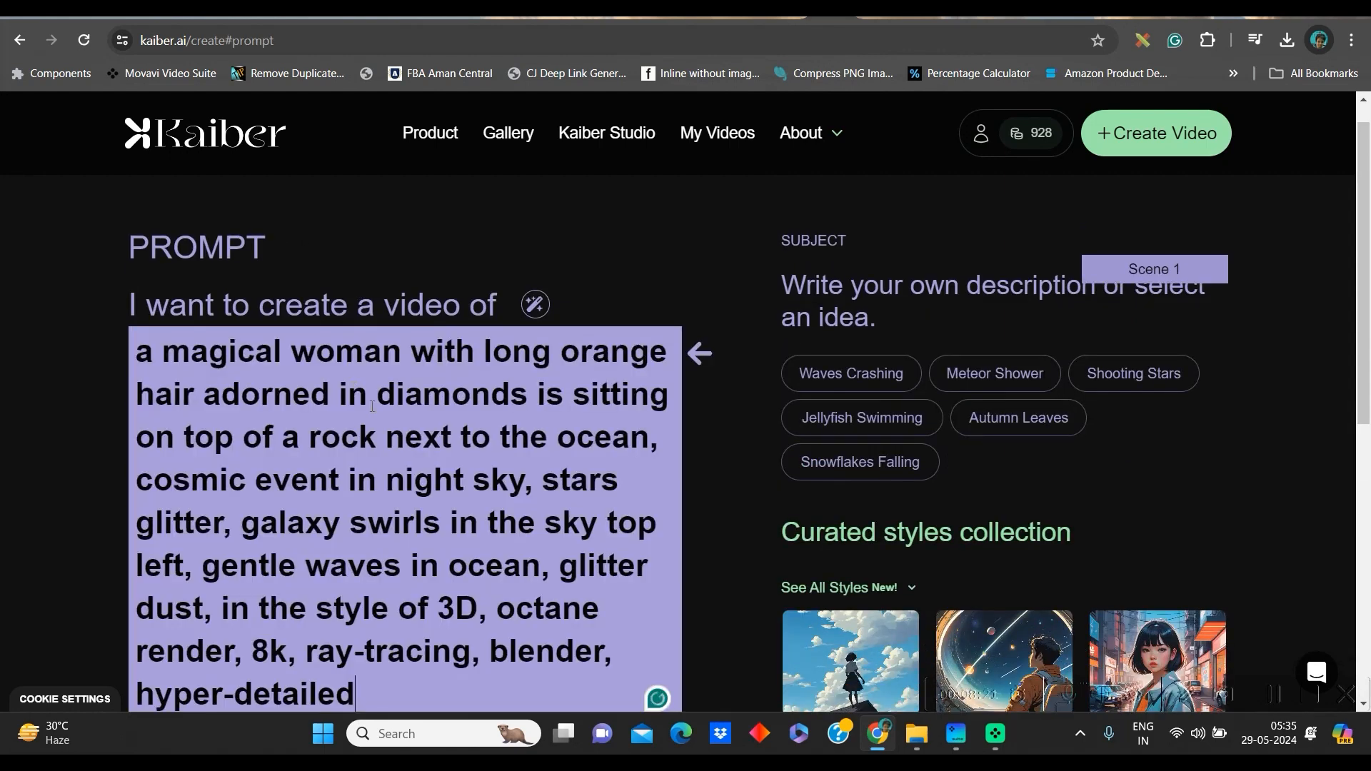
Set the Motion video's style to Steampunk from the full curated styles collection
{"action": "scroll", "coordinate": [295, 498], "scroll_direction": "down", "scroll_amount": 5}
{"action": "left_click", "coordinate": [319, 473]}
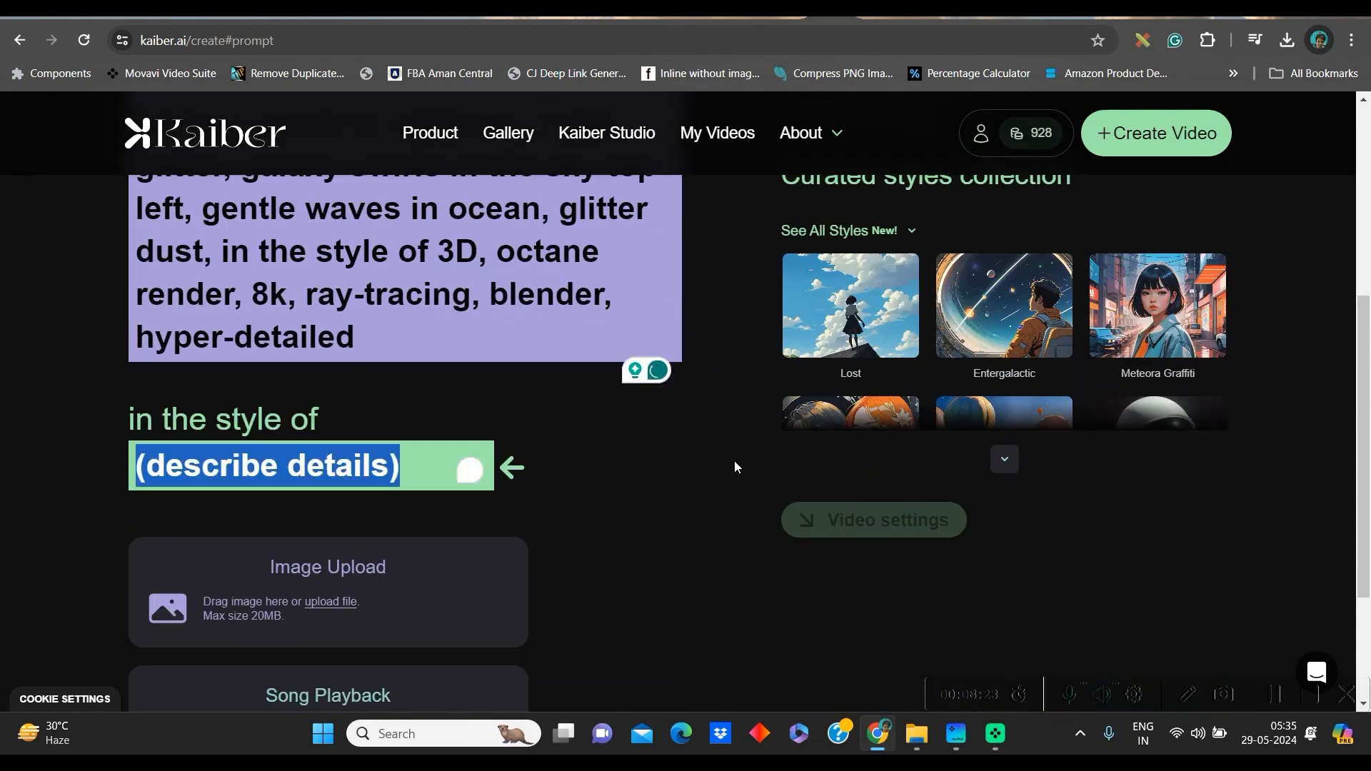
{"action": "left_click", "coordinate": [1005, 459]}
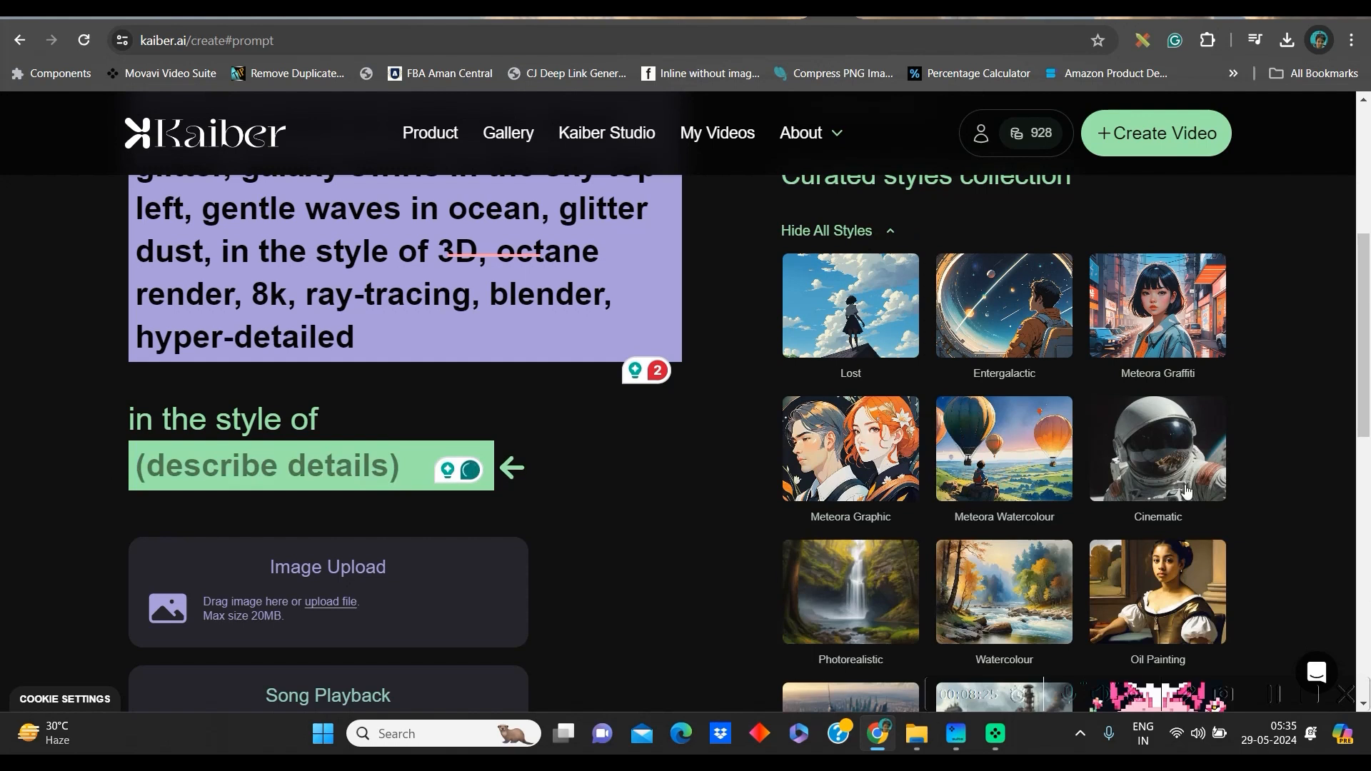
{"action": "scroll", "coordinate": [1047, 466], "scroll_direction": "down", "scroll_amount": 4}
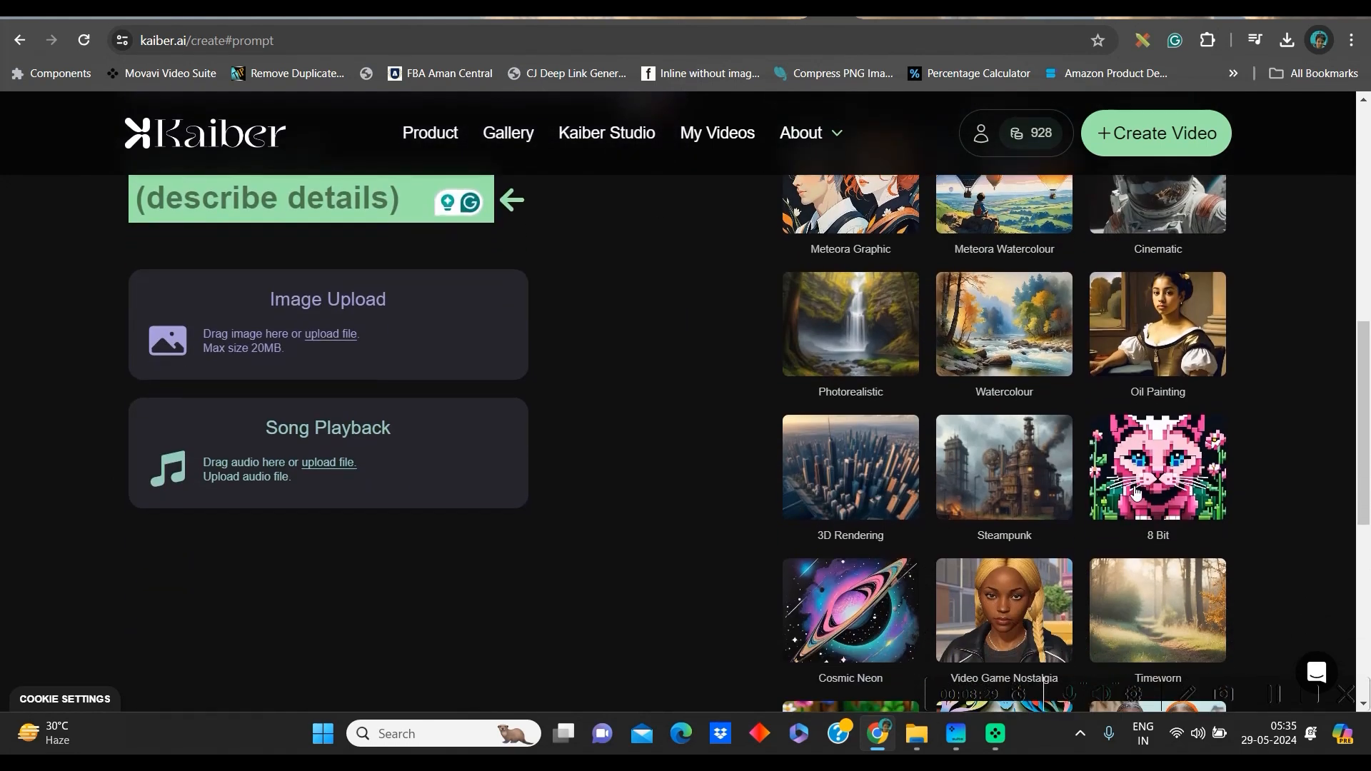
{"action": "left_click", "coordinate": [998, 483]}
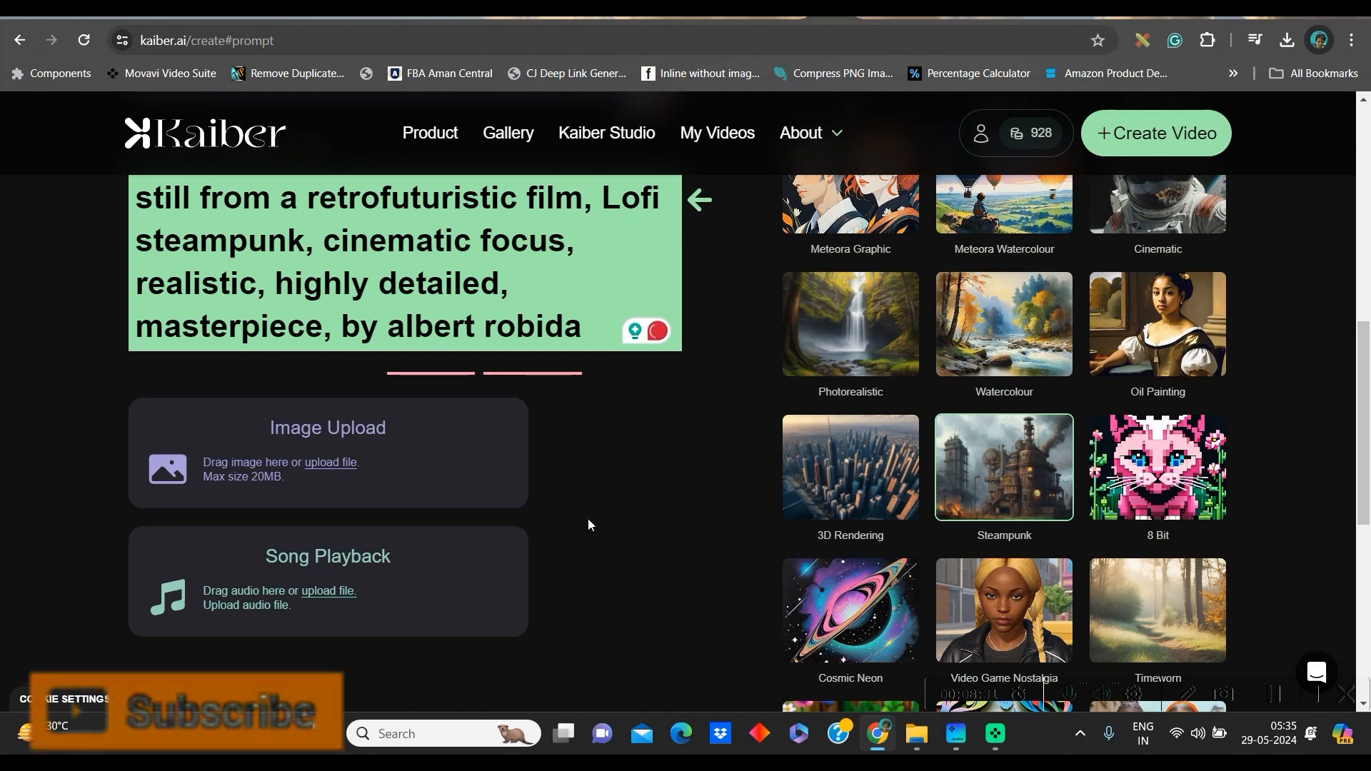
Upload ramayana-festival-1807516.jpg as the Motion video's image and look over the full prompt
{"action": "scroll", "coordinate": [396, 383], "scroll_direction": "down", "scroll_amount": 4}
{"action": "scroll", "coordinate": [384, 404], "scroll_direction": "up", "scroll_amount": 4}
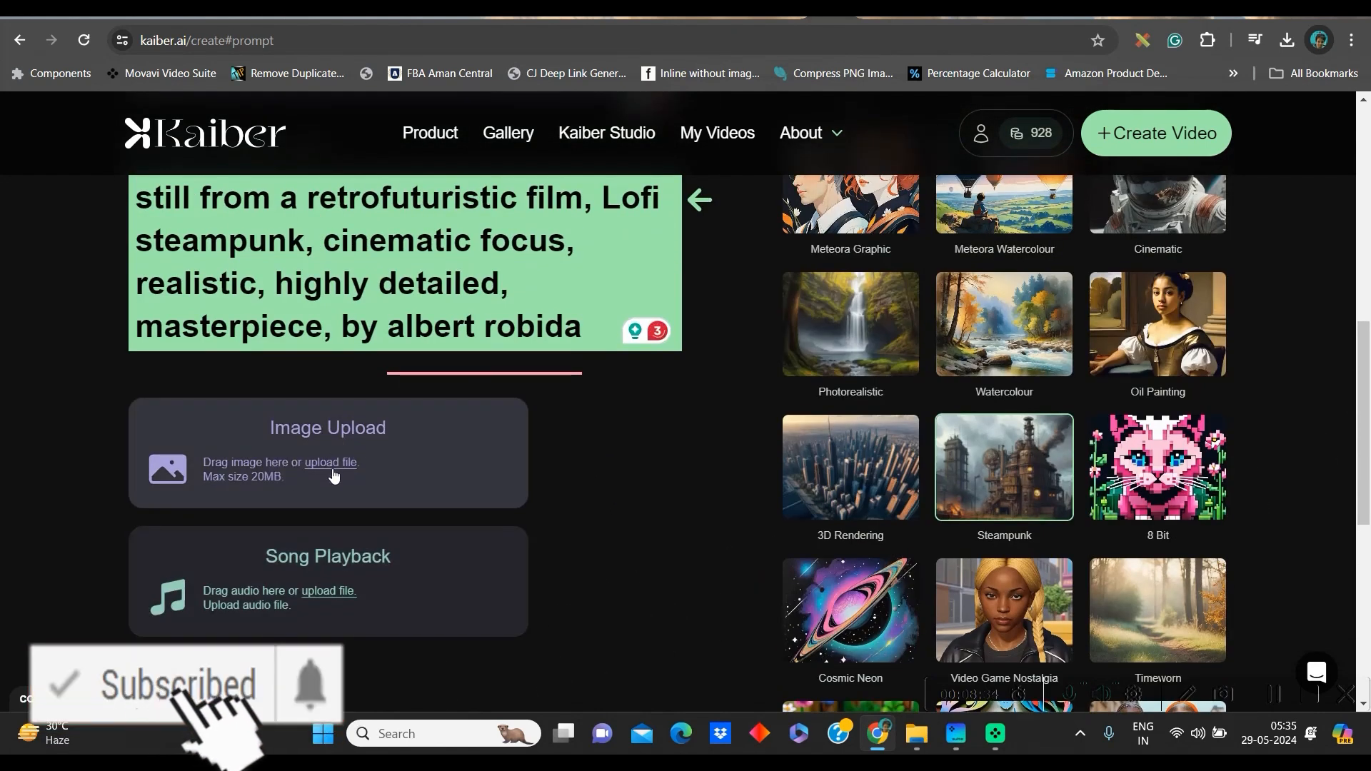
{"action": "scroll", "coordinate": [448, 468], "scroll_direction": "down", "scroll_amount": 3}
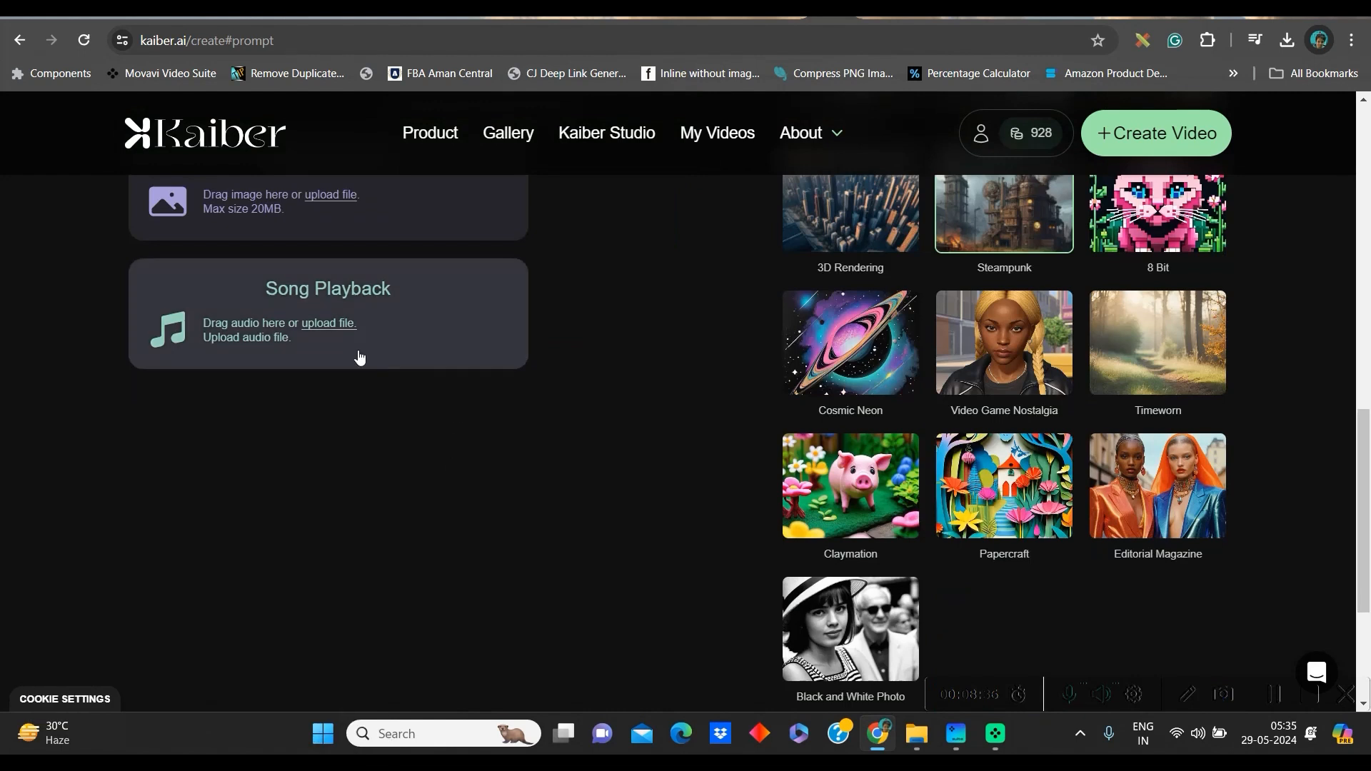
{"action": "scroll", "coordinate": [357, 364], "scroll_direction": "up", "scroll_amount": 2}
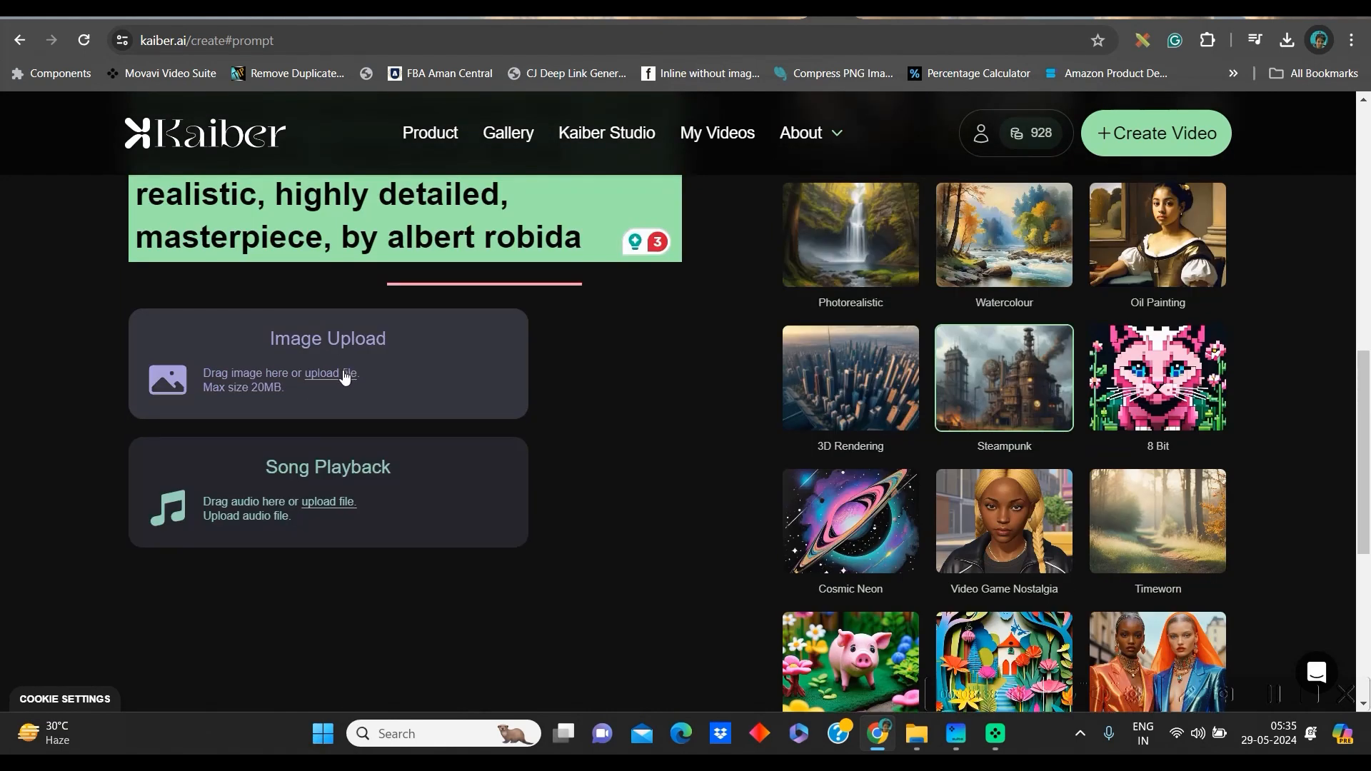
{"action": "left_click", "coordinate": [343, 375]}
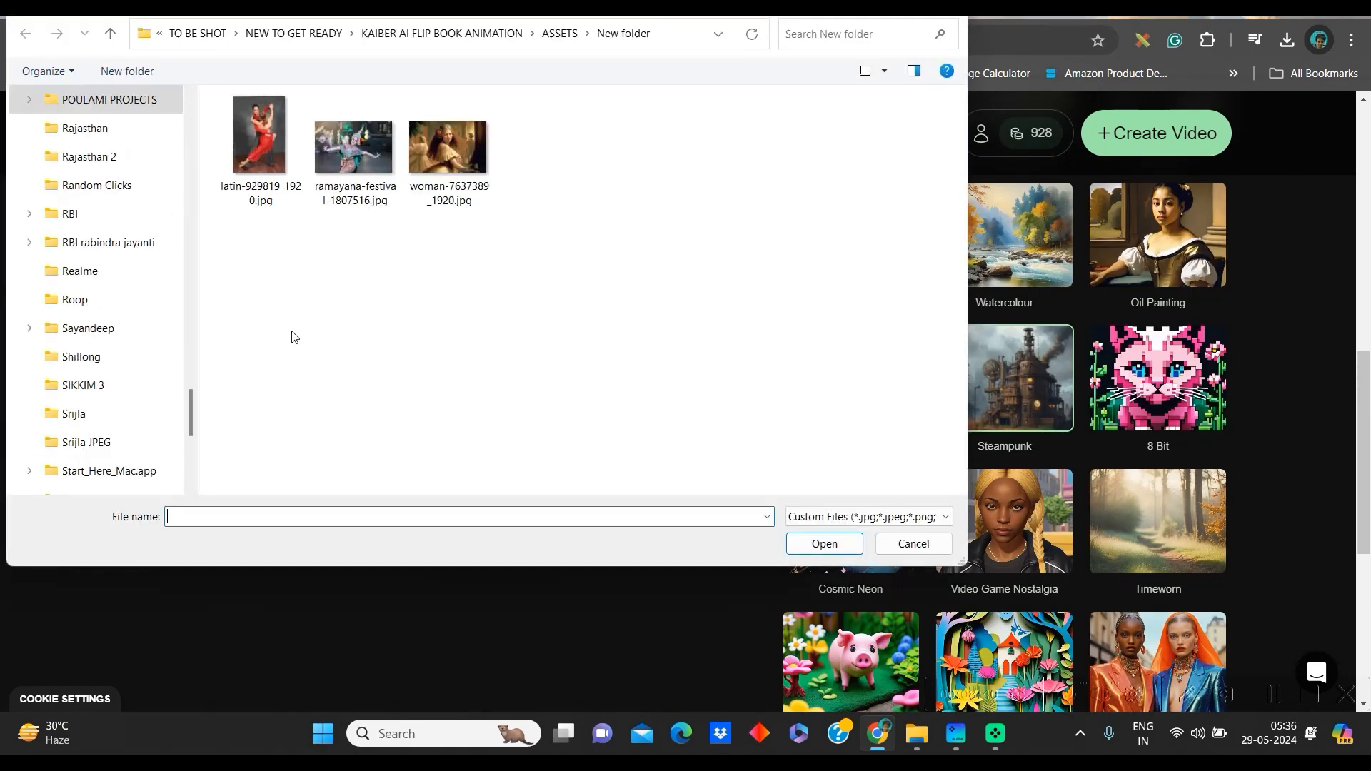
{"action": "left_click", "coordinate": [362, 148]}
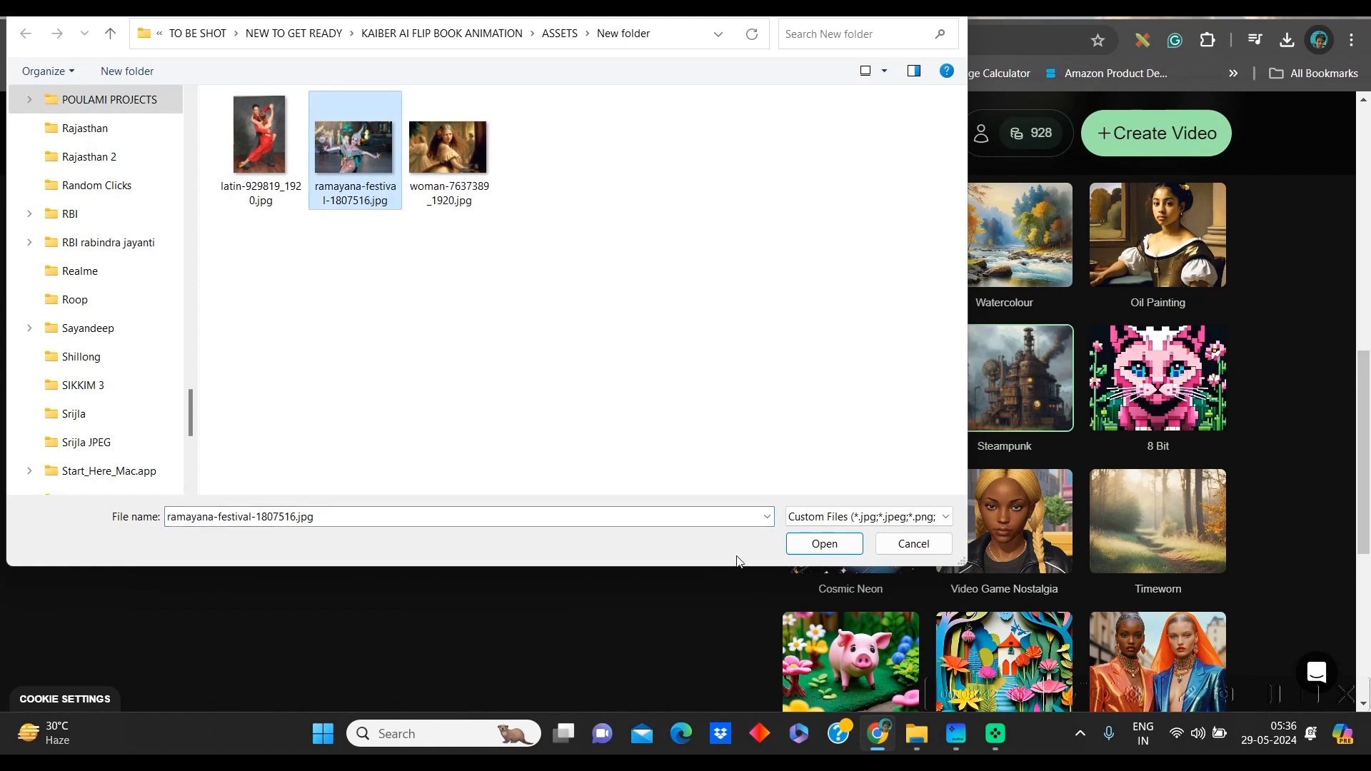
{"action": "left_click", "coordinate": [822, 544]}
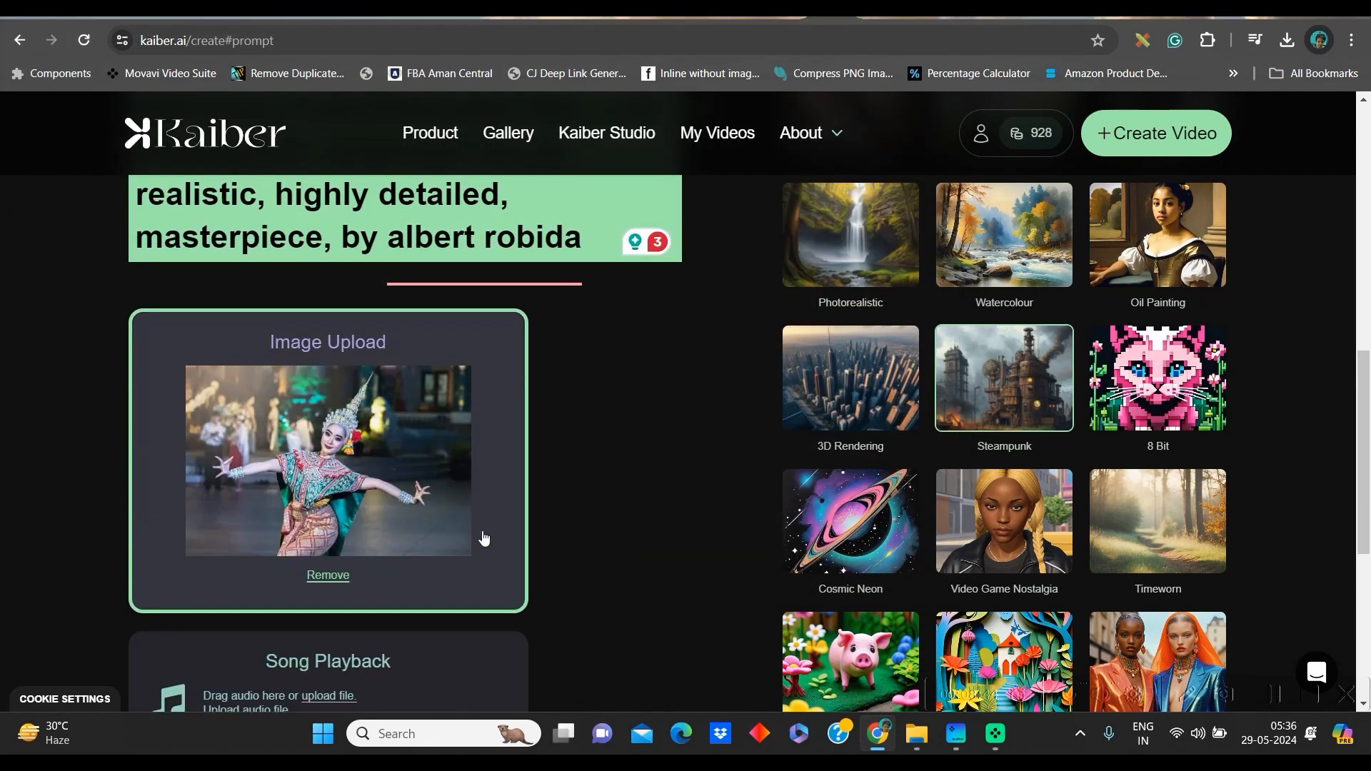
{"action": "scroll", "coordinate": [342, 388], "scroll_direction": "up", "scroll_amount": 8}
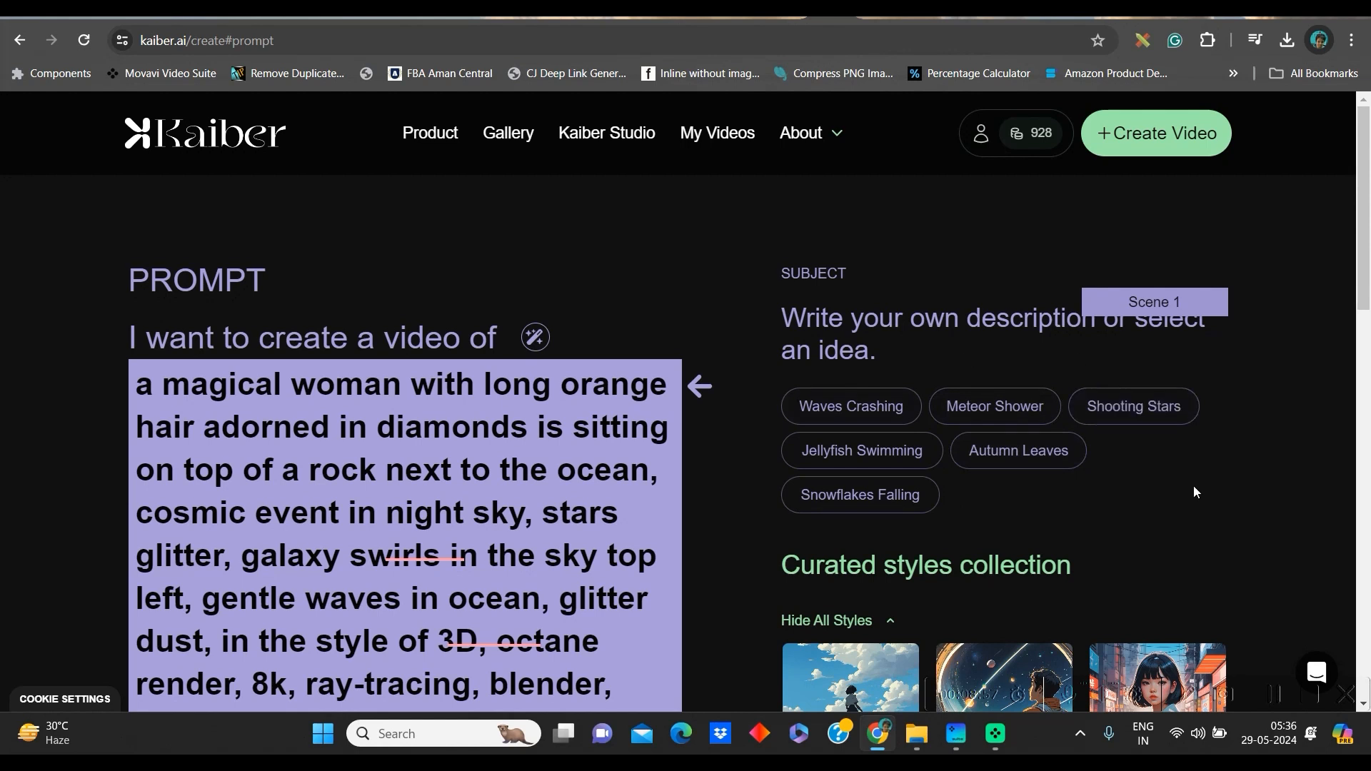
{"action": "scroll", "coordinate": [1026, 504], "scroll_direction": "down", "scroll_amount": 4}
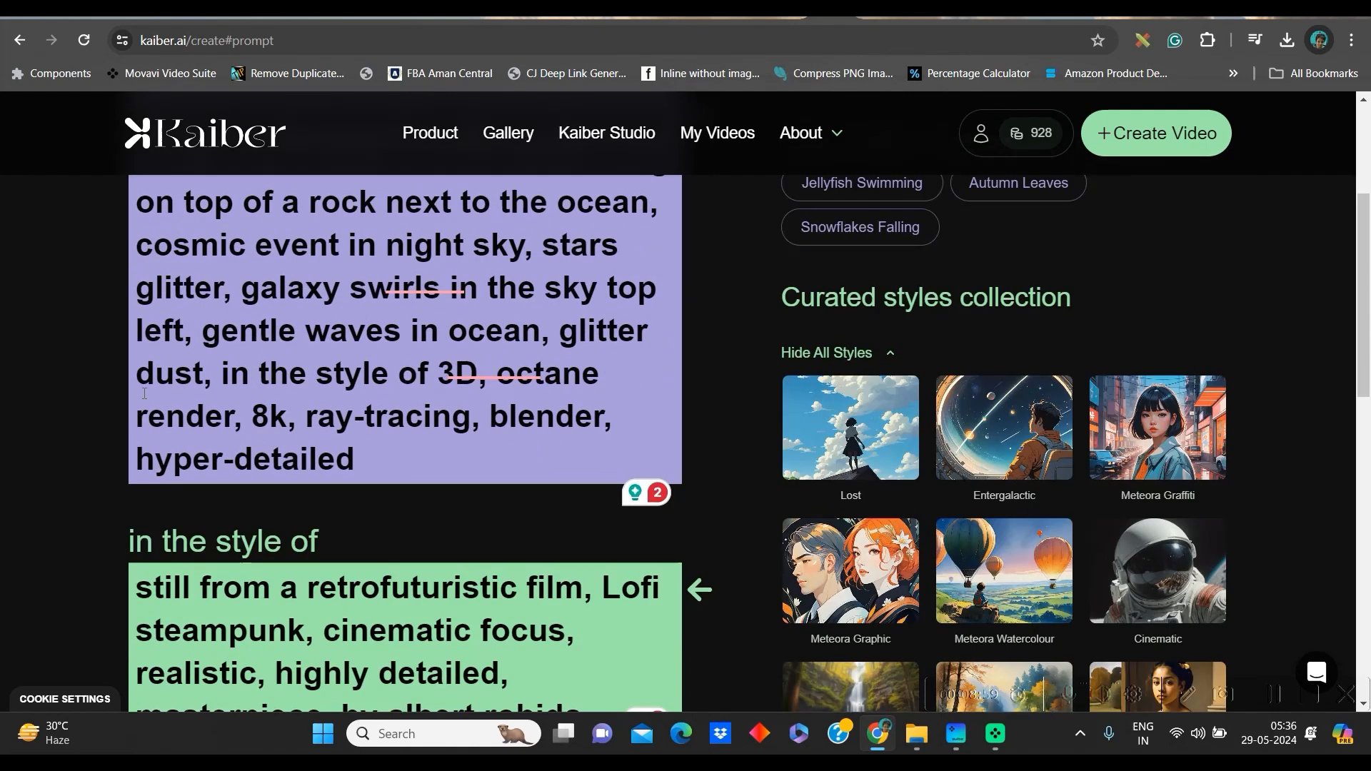
Proceed to the Motion video's settings and set the video duration to 0:10
{"action": "scroll", "coordinate": [1076, 544], "scroll_direction": "down", "scroll_amount": 10}
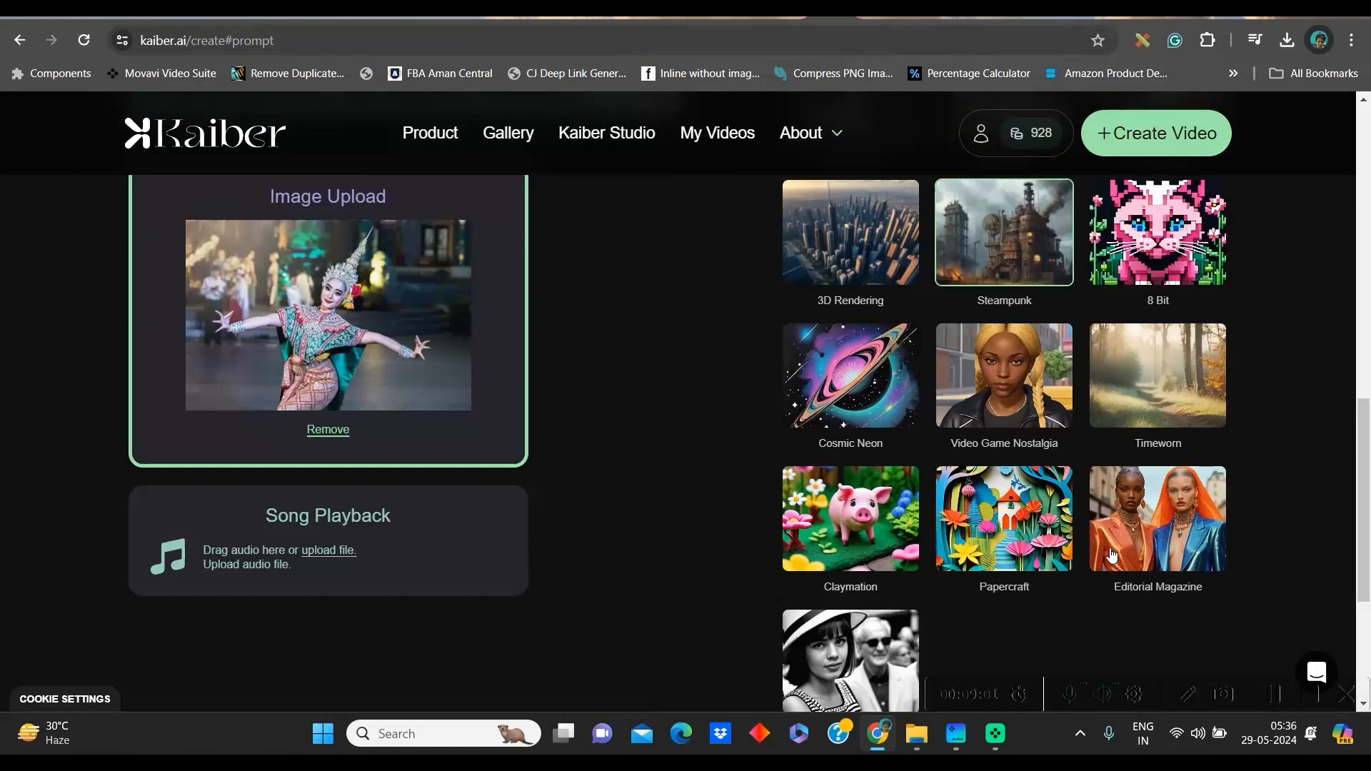
{"action": "left_click", "coordinate": [896, 539]}
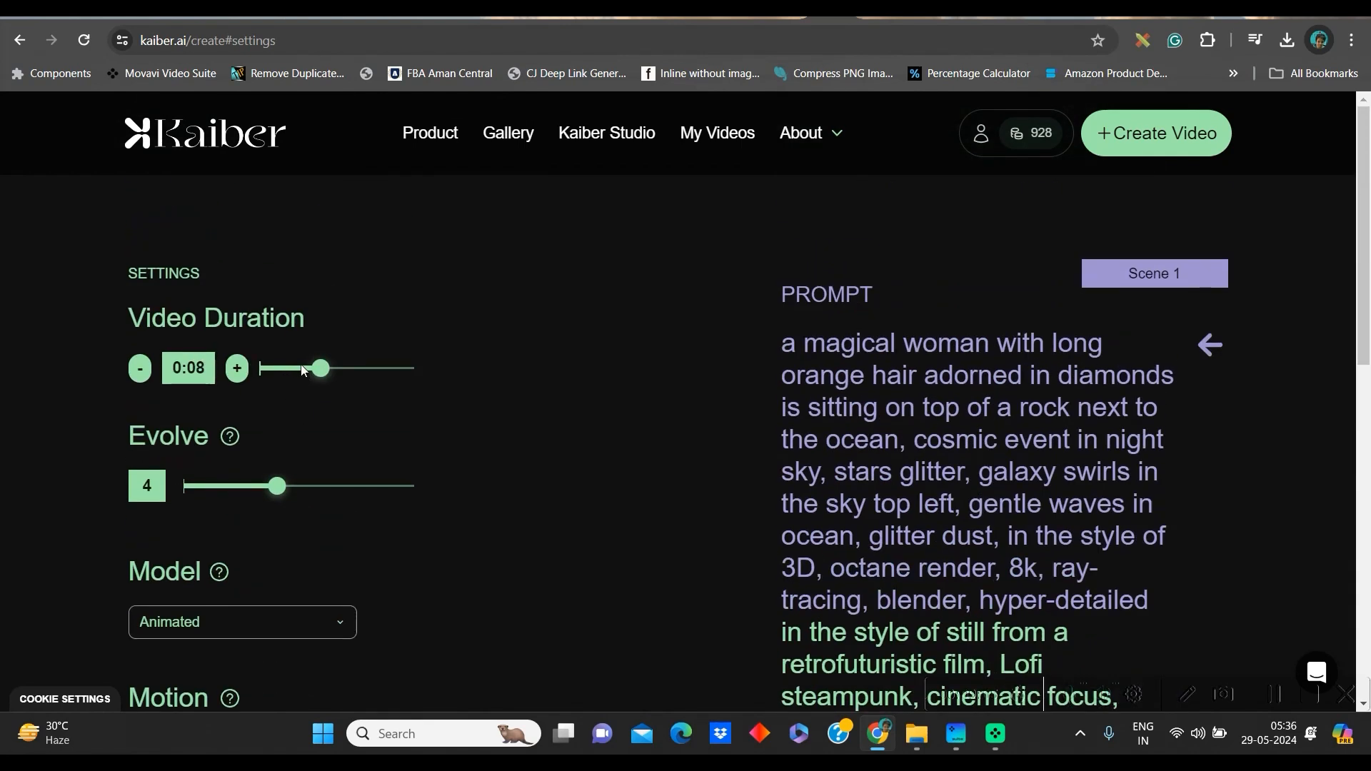
{"action": "mouse_move", "coordinate": [328, 374]}
{"action": "left_mouse_down"}
{"action": "mouse_move", "coordinate": [345, 379]}
{"action": "mouse_move", "coordinate": [268, 373]}
{"action": "mouse_move", "coordinate": [344, 379]}
{"action": "left_mouse_up"}
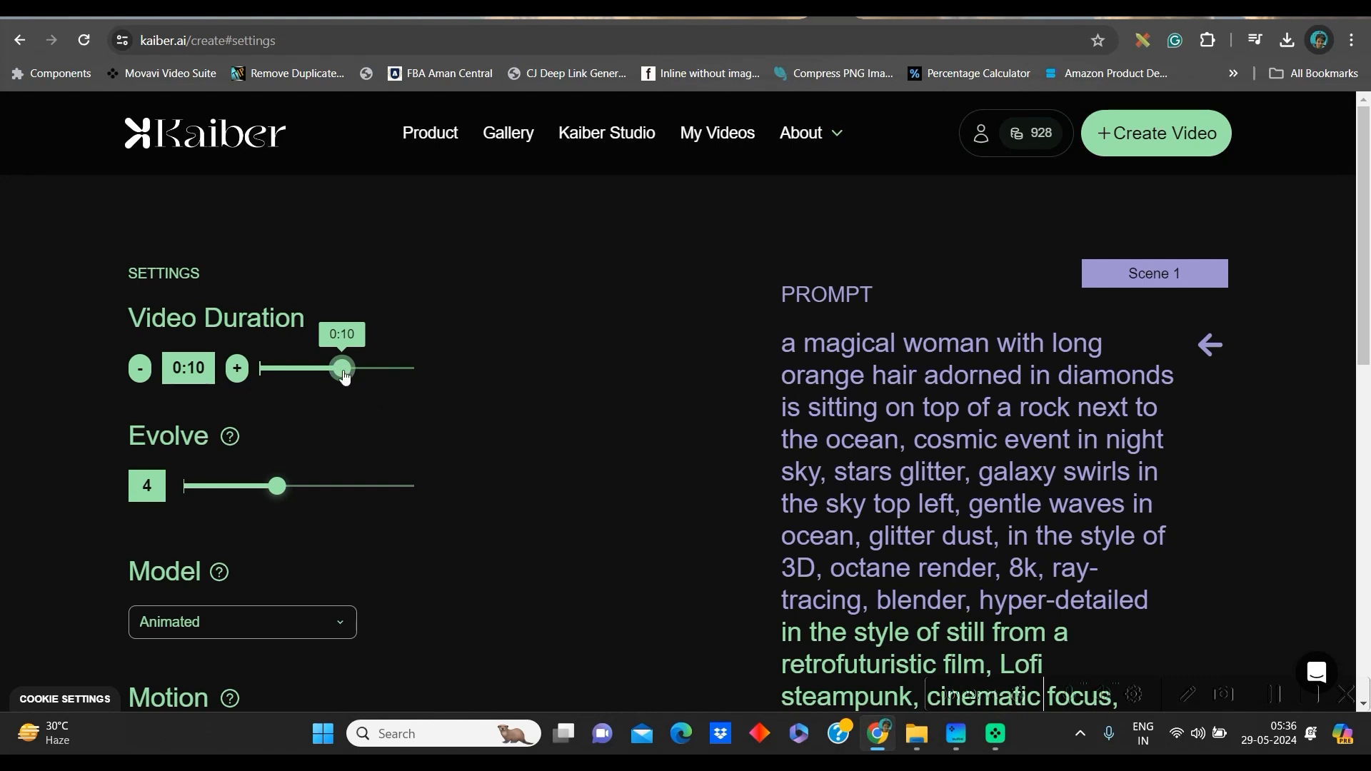
Set the Motion video's Evolve value to 2 and choose the Animated model
{"action": "scroll", "coordinate": [299, 465], "scroll_direction": "down", "scroll_amount": 4}
{"action": "left_click_drag", "start_coordinate": [277, 219], "coordinate": [224, 223]}
{"action": "scroll", "coordinate": [371, 315], "scroll_direction": "down", "scroll_amount": 2}
{"action": "scroll", "coordinate": [333, 321], "scroll_direction": "up", "scroll_amount": 2}
{"action": "left_click", "coordinate": [328, 350]}
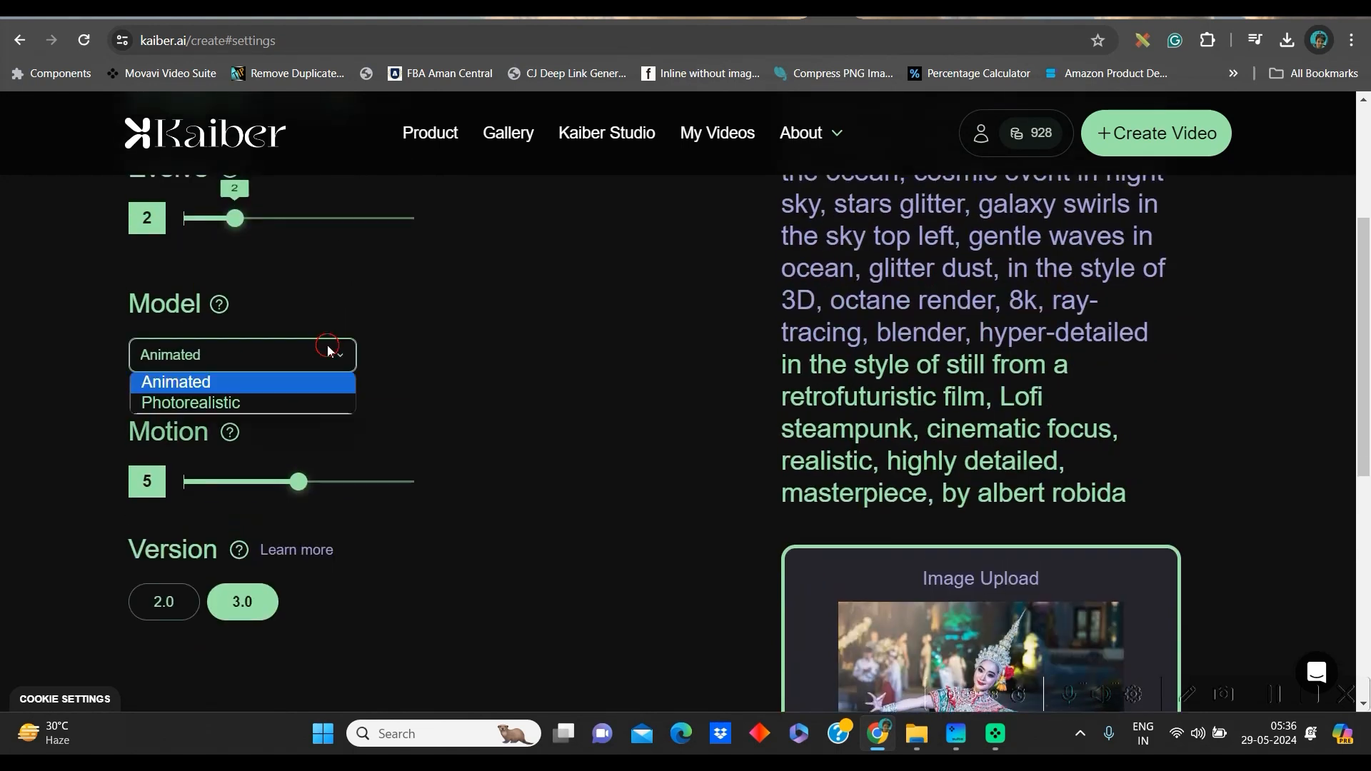
{"action": "left_click", "coordinate": [242, 384]}
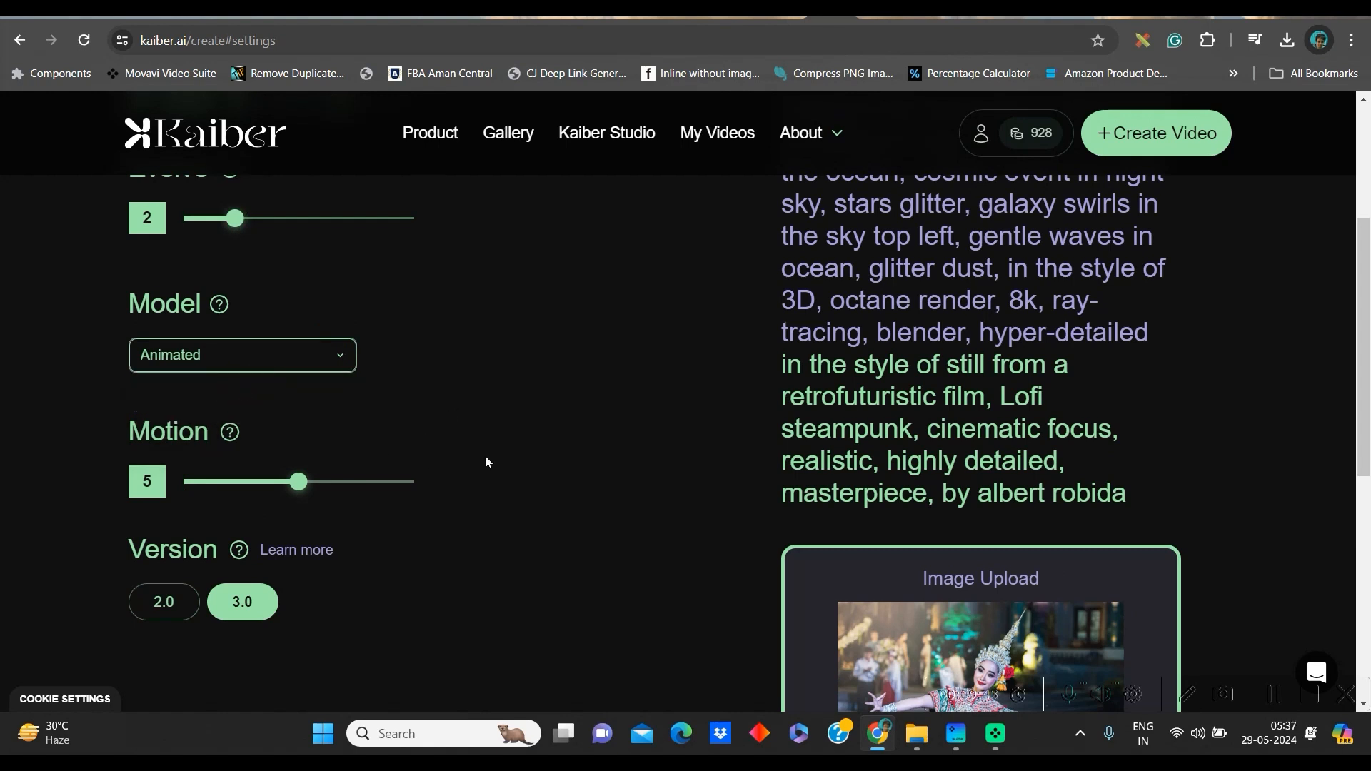
Try a Motion strength of 1, and settle on a value of 4
{"action": "scroll", "coordinate": [482, 457], "scroll_direction": "down", "scroll_amount": 1}
{"action": "left_click_drag", "start_coordinate": [299, 392], "coordinate": [209, 396]}
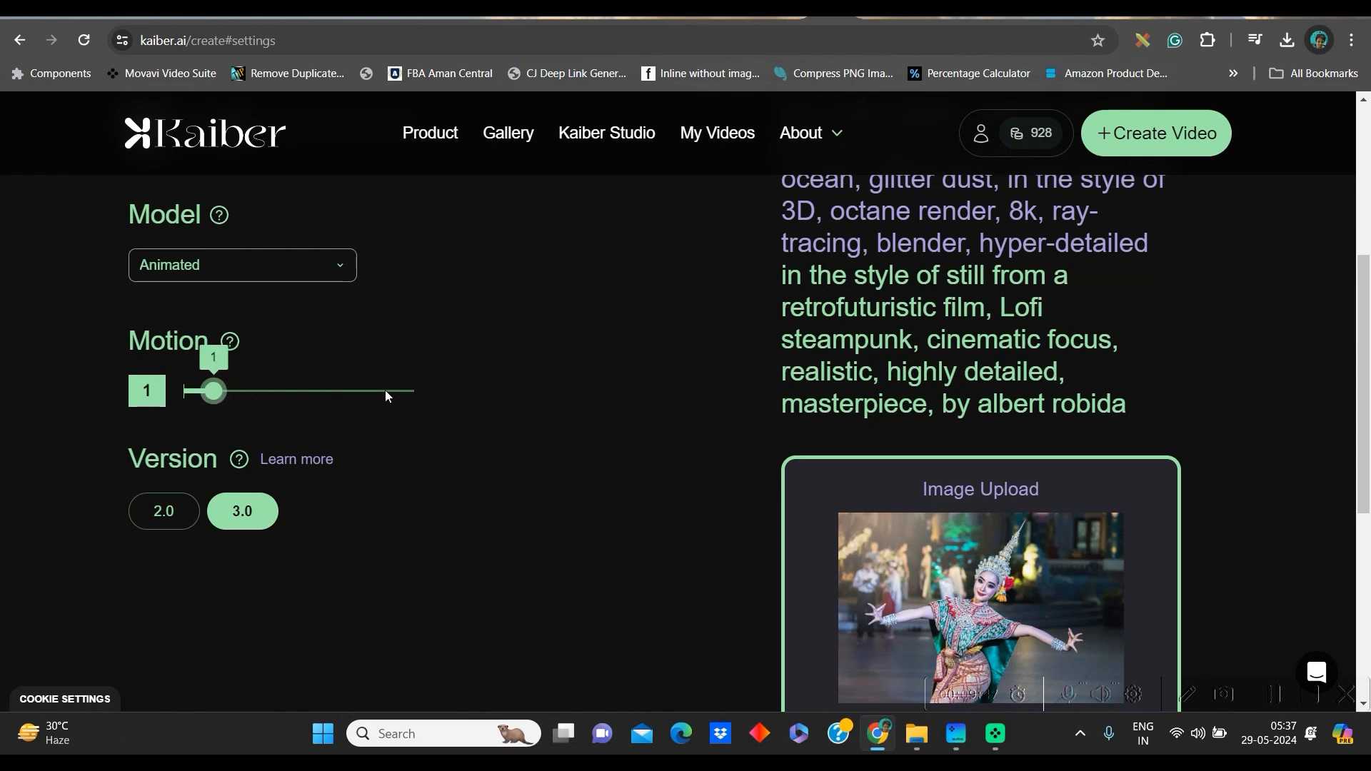
{"action": "scroll", "coordinate": [322, 428], "scroll_direction": "down", "scroll_amount": 5}
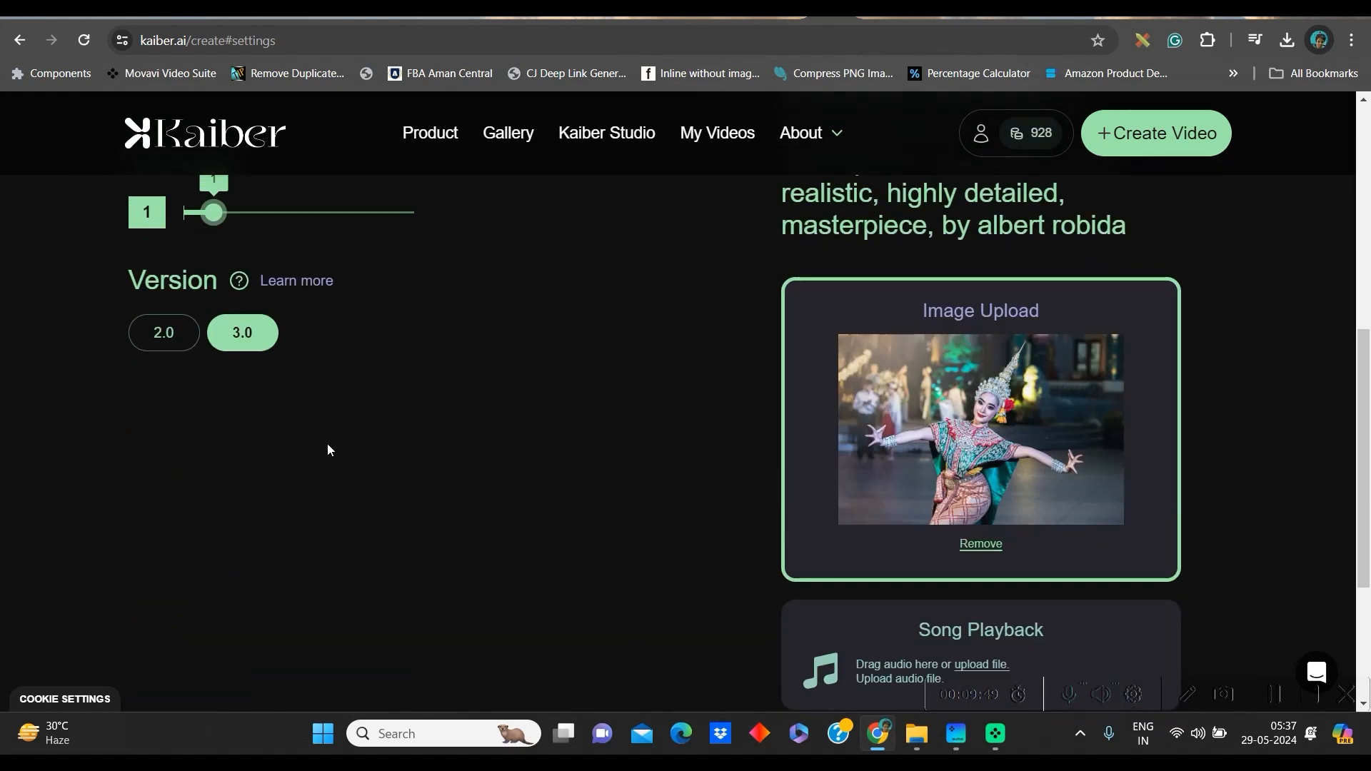
{"action": "left_click_drag", "start_coordinate": [214, 214], "coordinate": [269, 225]}
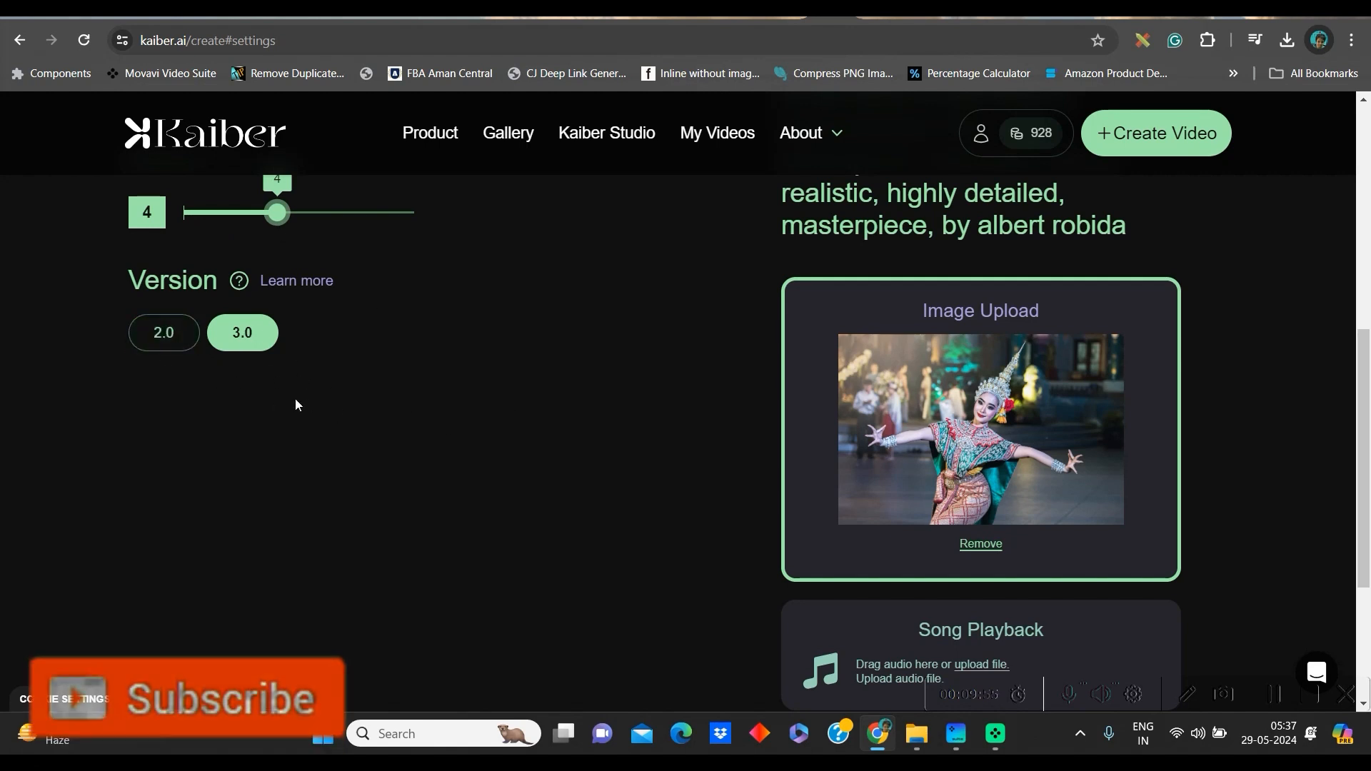
Check the Motion video's settings and generate its preview frames
{"action": "scroll", "coordinate": [1342, 312], "scroll_direction": "up", "scroll_amount": 5}
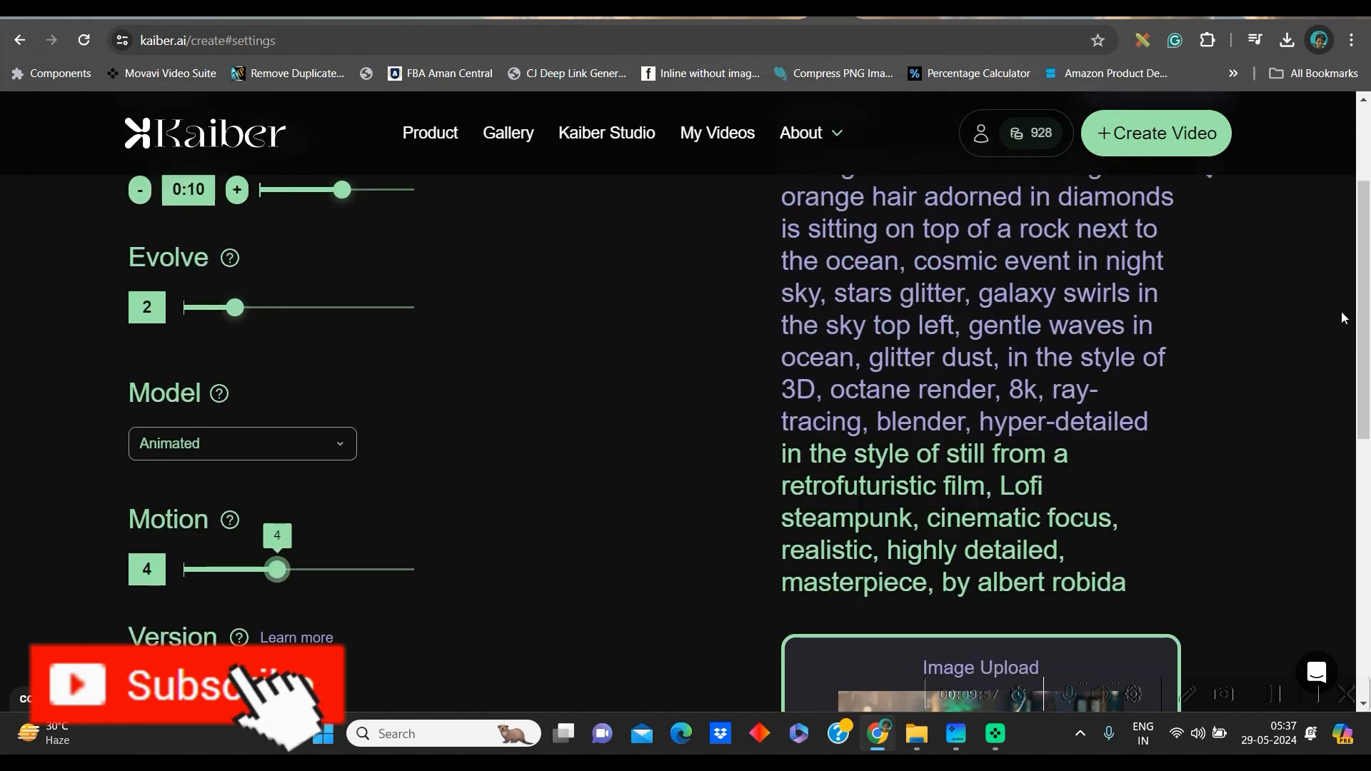
{"action": "scroll", "coordinate": [1325, 321], "scroll_direction": "down", "scroll_amount": 8}
{"action": "left_click", "coordinate": [928, 570]}
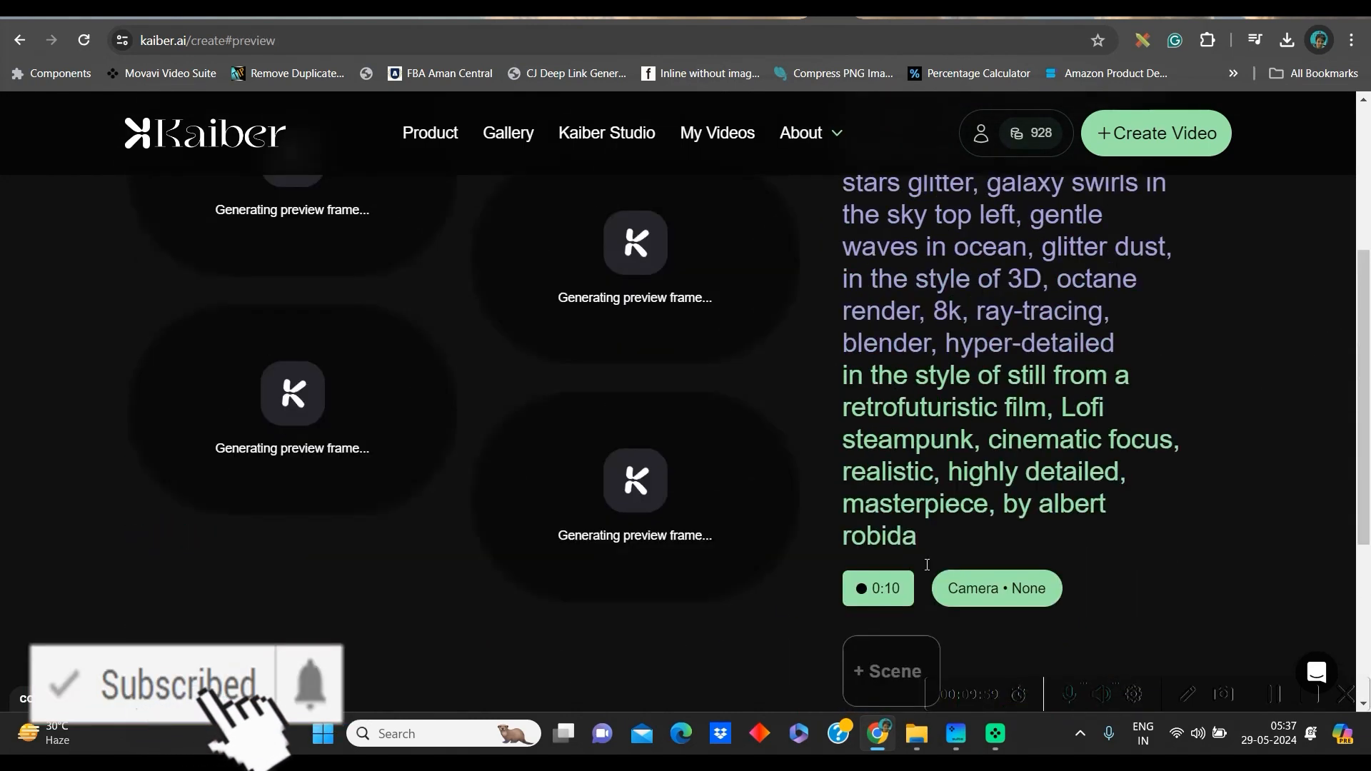
Compare the preview frames and select the one with the braided orange hair and copper sequined outfit
{"action": "scroll", "coordinate": [653, 486], "scroll_direction": "down", "scroll_amount": 3}
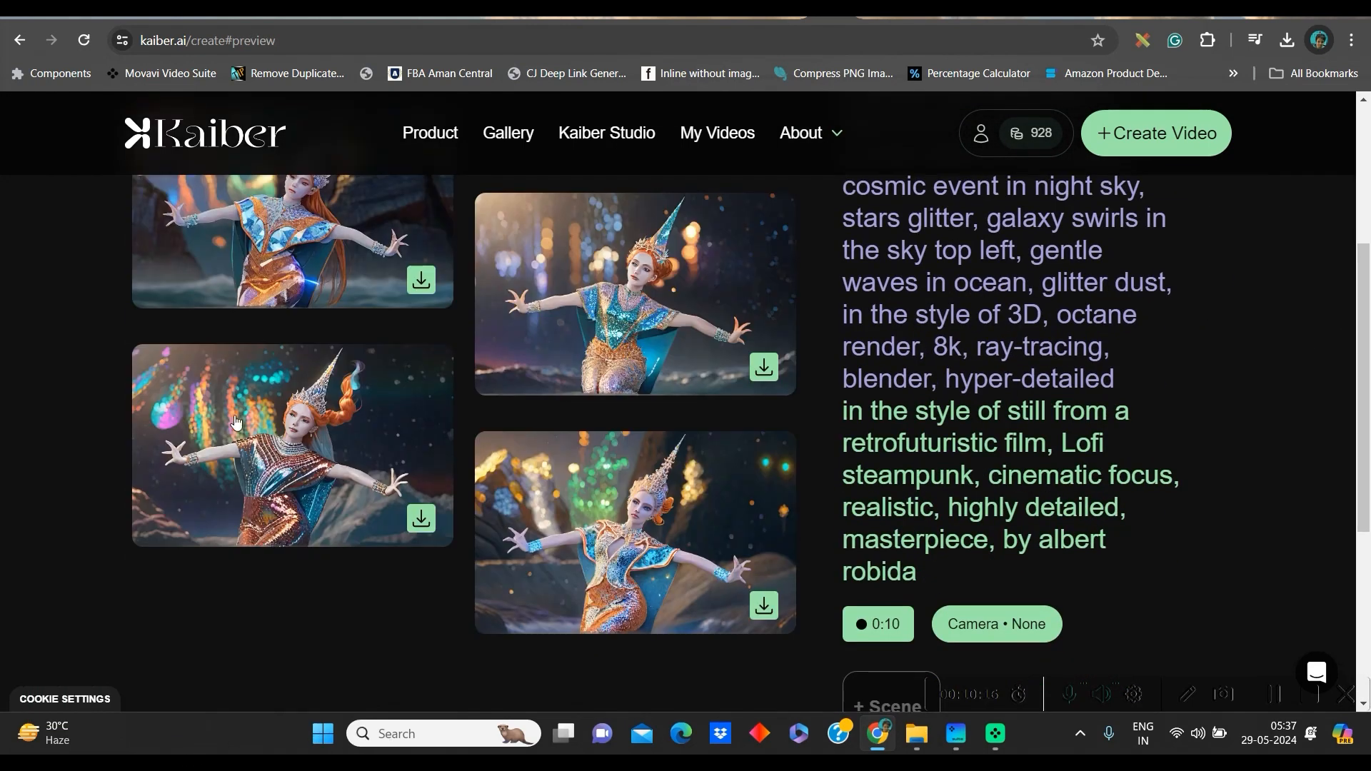
{"action": "scroll", "coordinate": [291, 416], "scroll_direction": "up", "scroll_amount": 3}
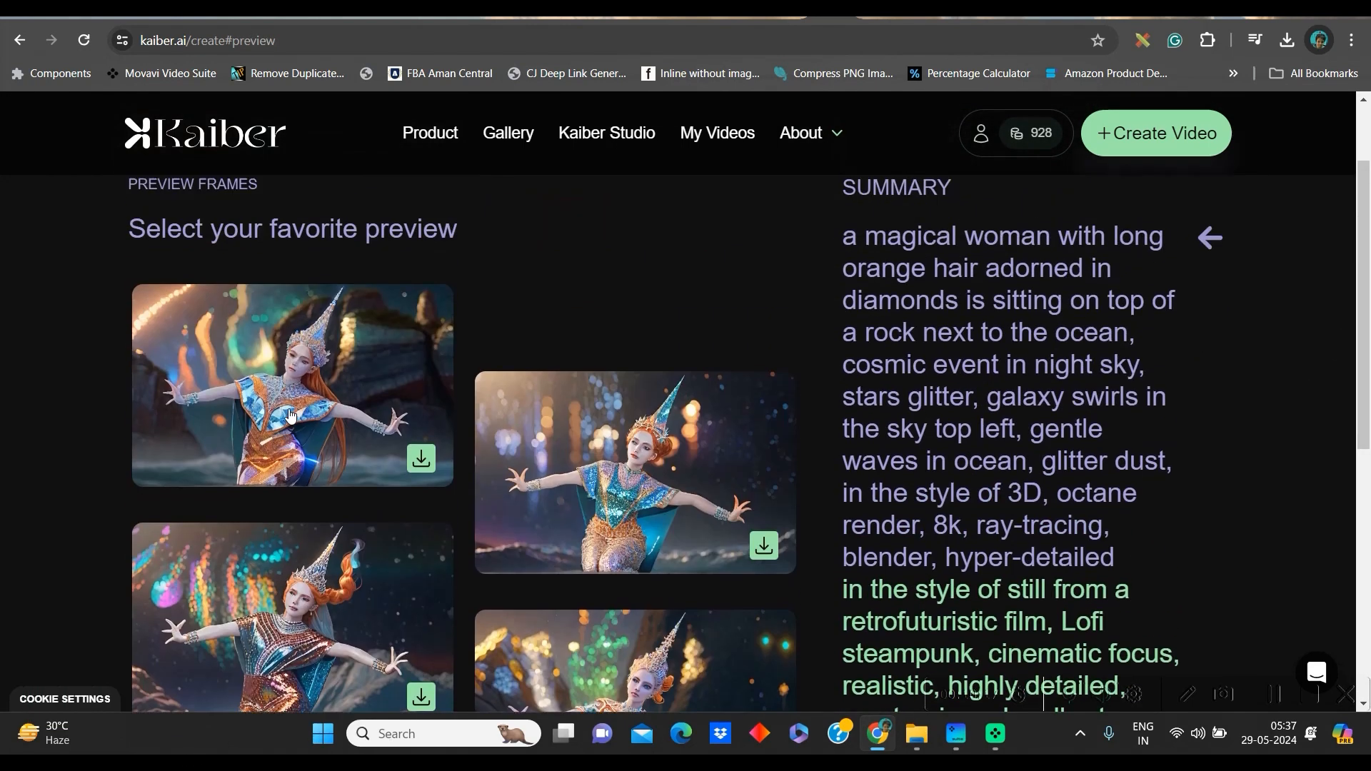
{"action": "scroll", "coordinate": [681, 548], "scroll_direction": "down", "scroll_amount": 4}
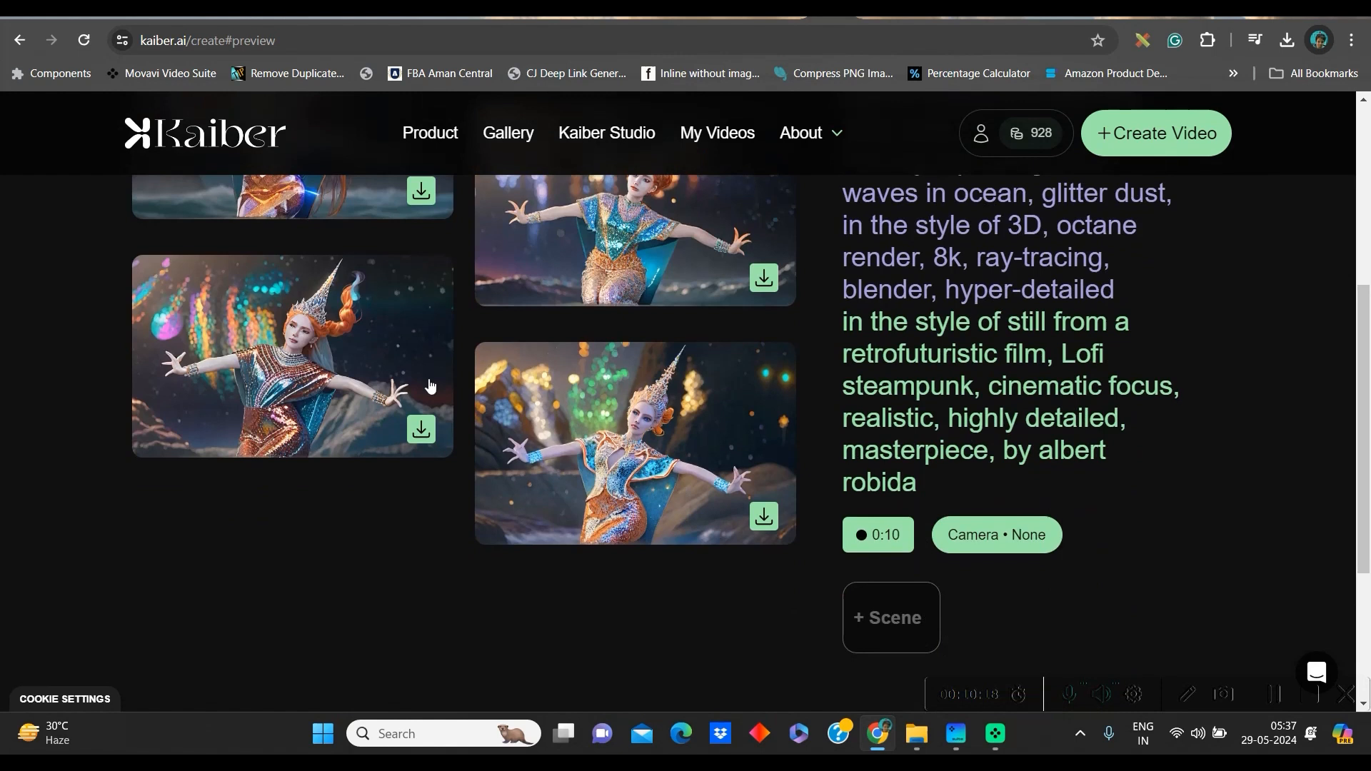
{"action": "left_click", "coordinate": [300, 347]}
Create the Motion video from the selected preview frame without adding another scene
{"action": "scroll", "coordinate": [878, 447], "scroll_direction": "down", "scroll_amount": 3}
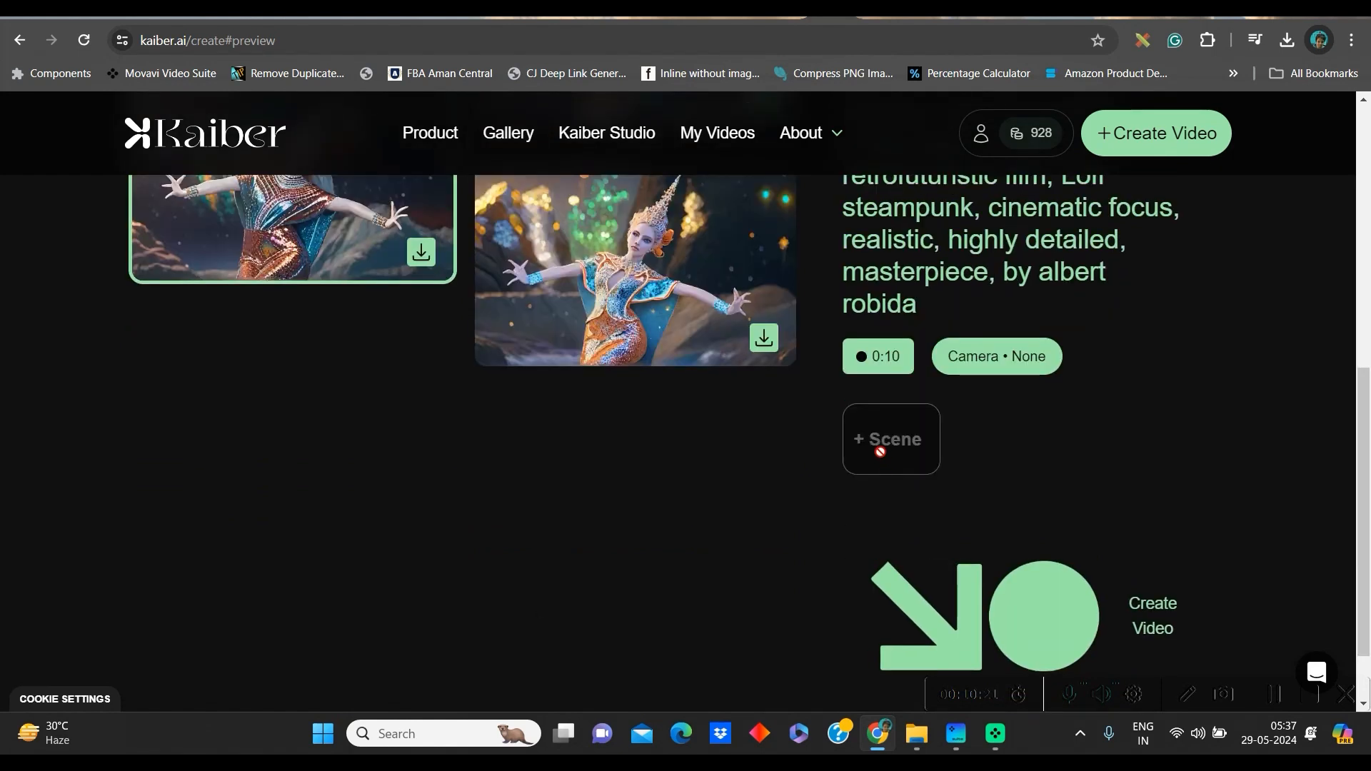
{"action": "scroll", "coordinate": [1117, 383], "scroll_direction": "up", "scroll_amount": 8}
{"action": "scroll", "coordinate": [1143, 385], "scroll_direction": "down", "scroll_amount": 4}
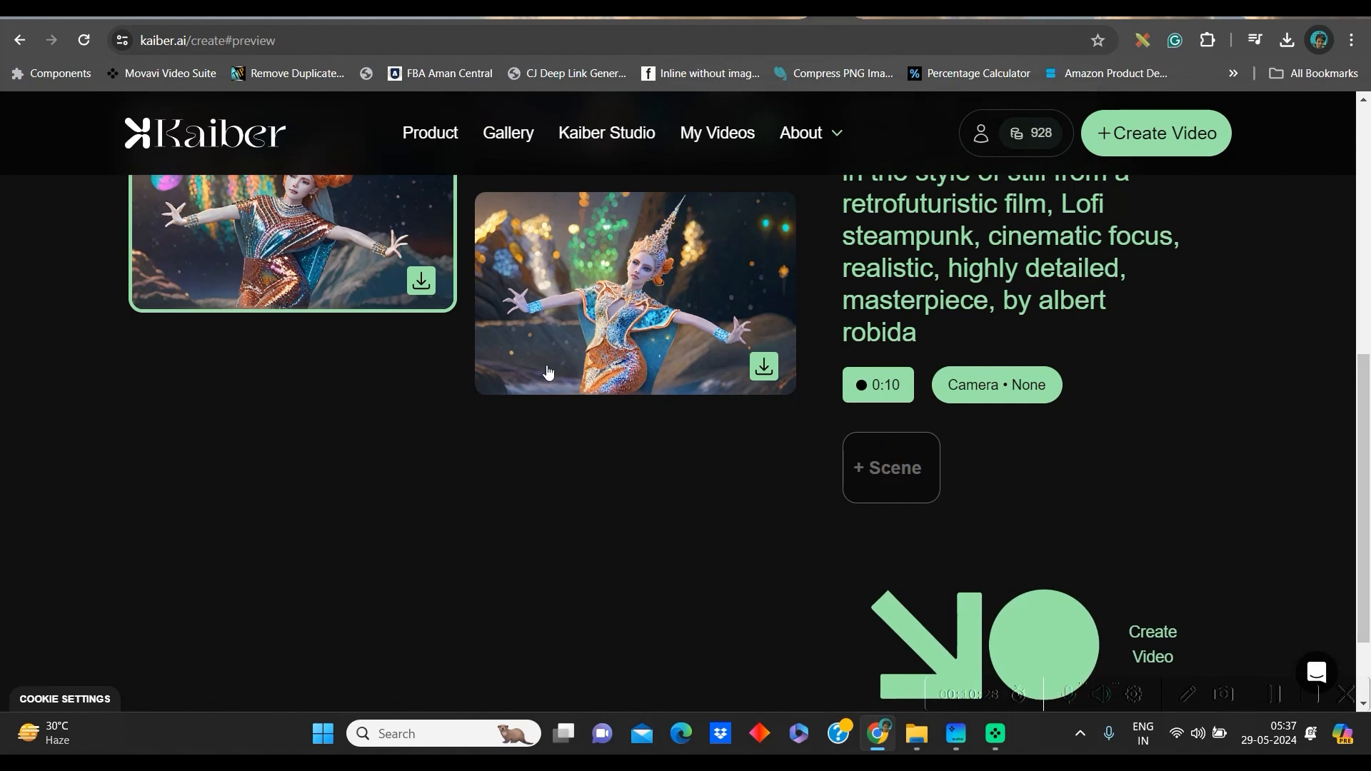
{"action": "scroll", "coordinate": [1128, 506], "scroll_direction": "down", "scroll_amount": 2}
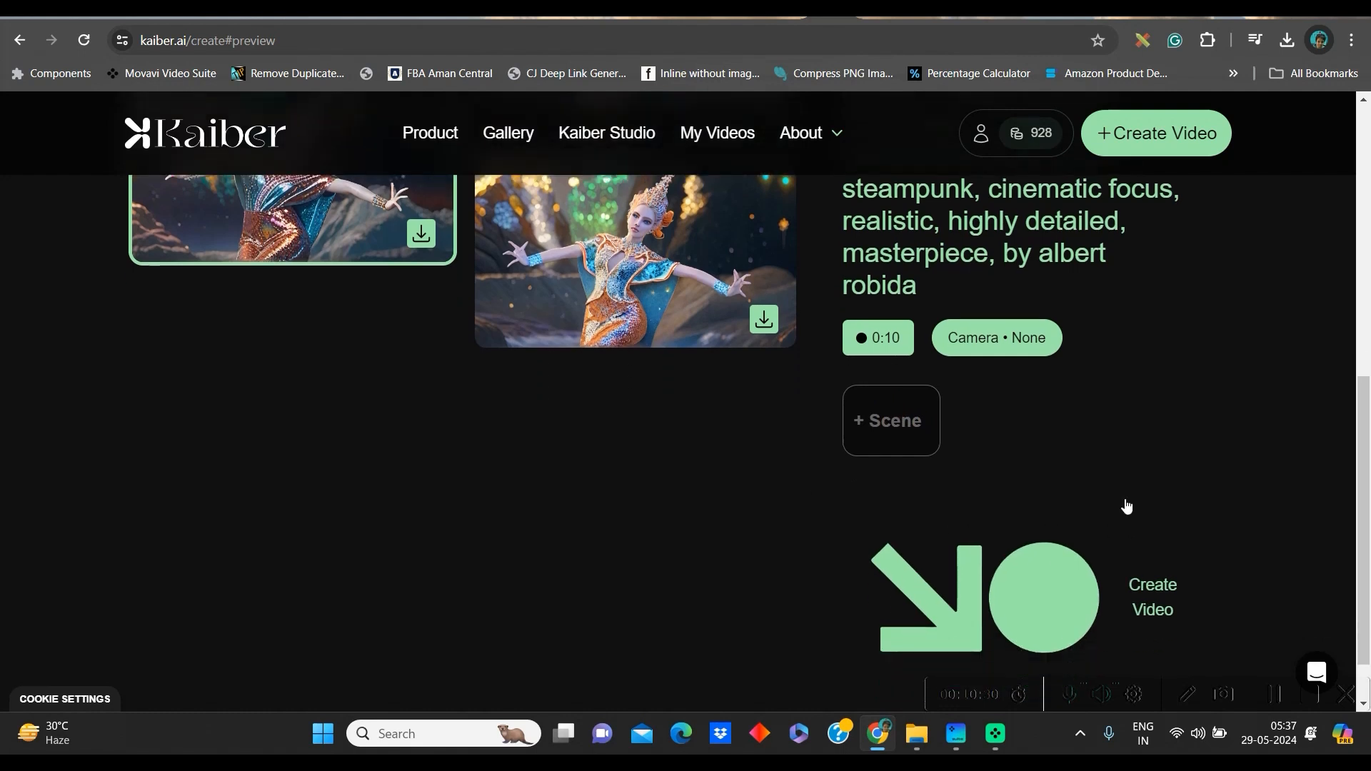
{"action": "left_click", "coordinate": [1159, 523]}
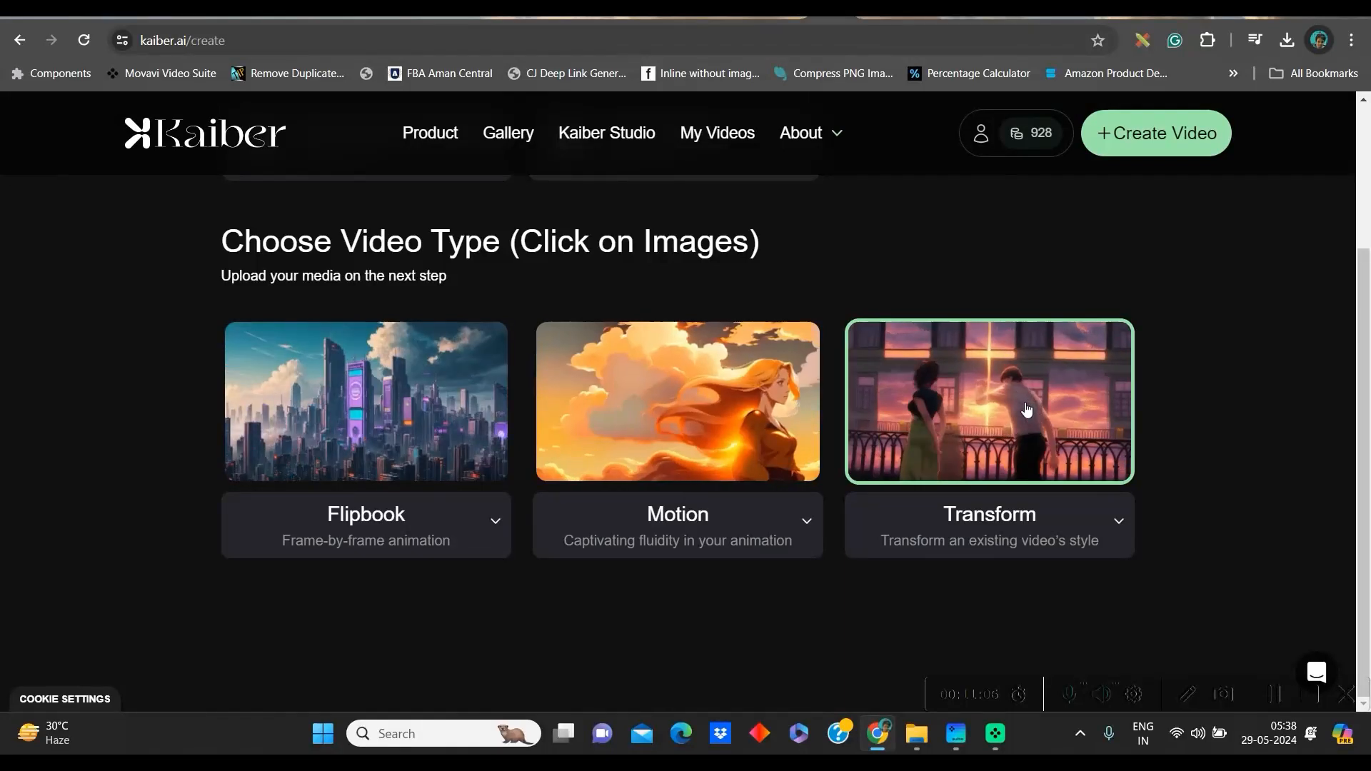
{"action": "left_click", "coordinate": [1027, 410]}
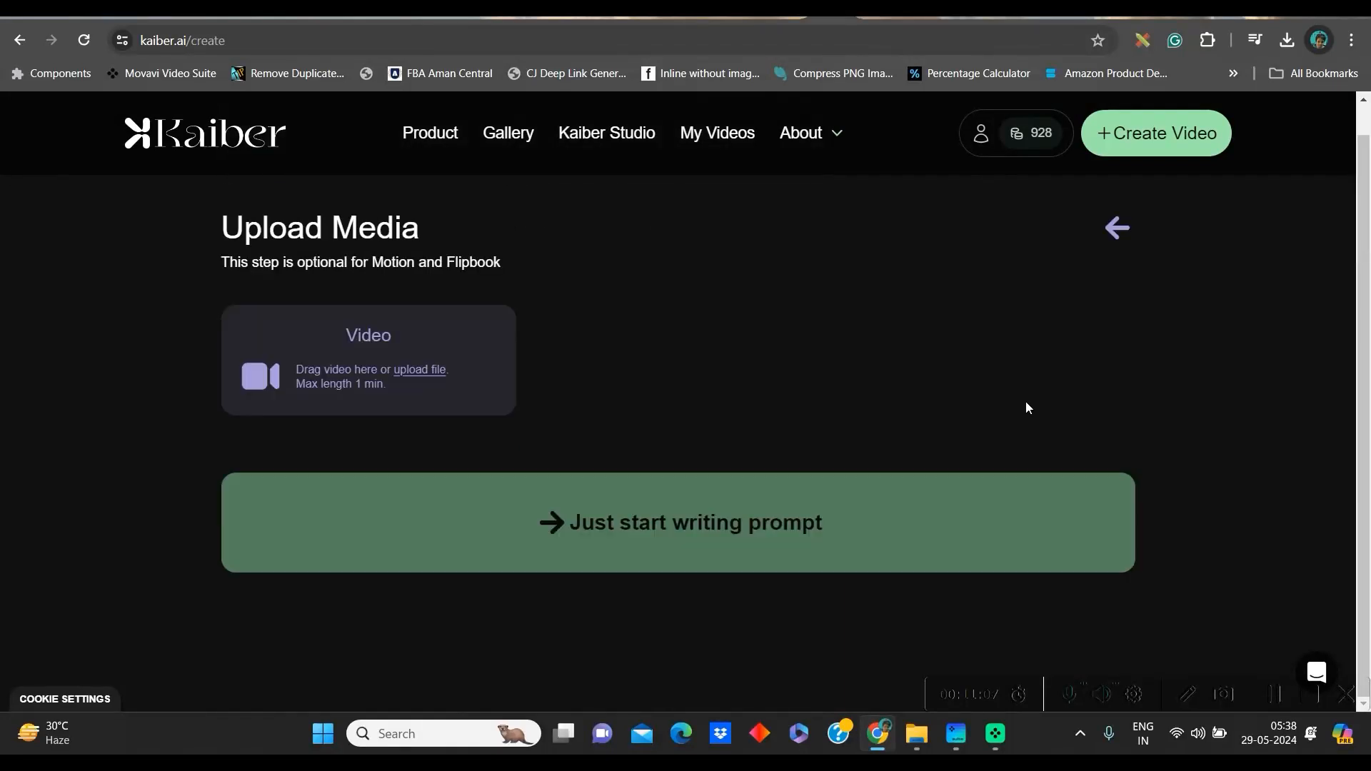
{"action": "left_click", "coordinate": [419, 371]}
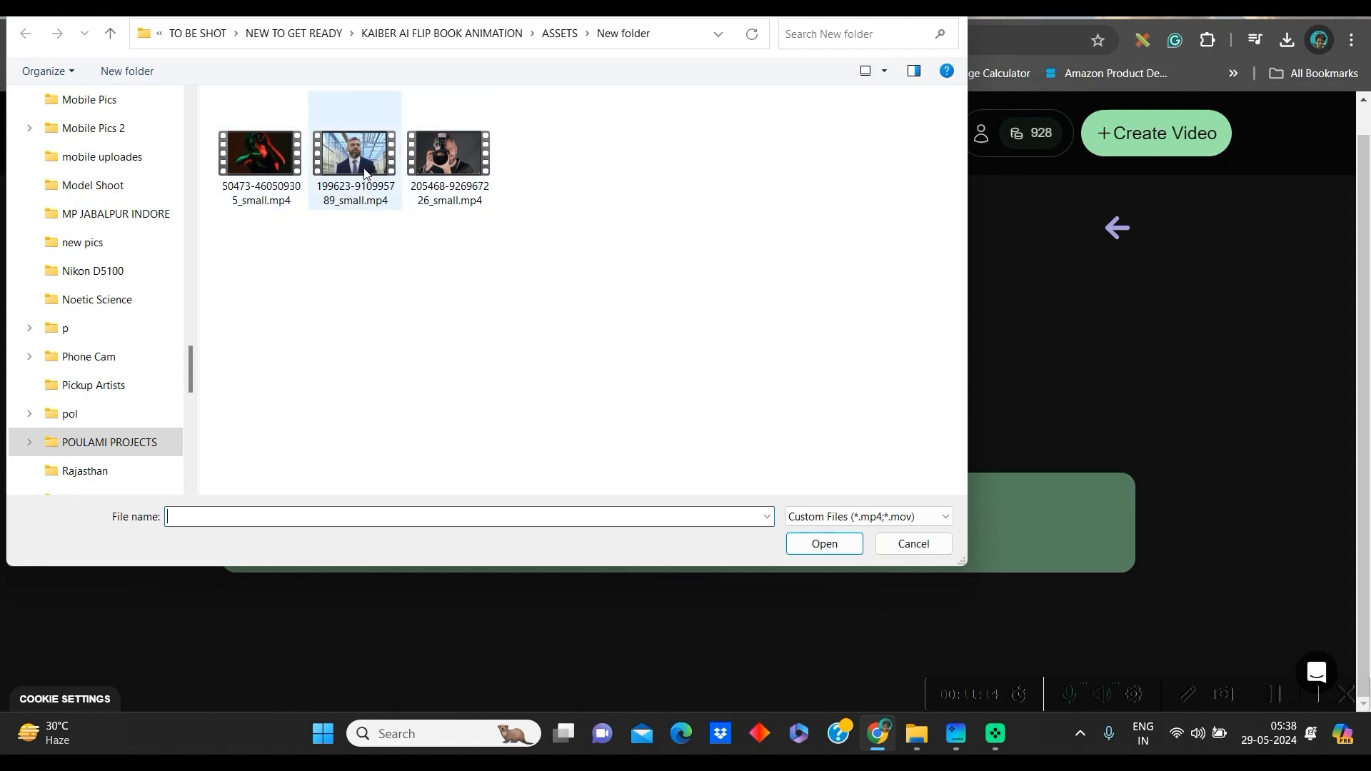
{"action": "left_click", "coordinate": [832, 551]}
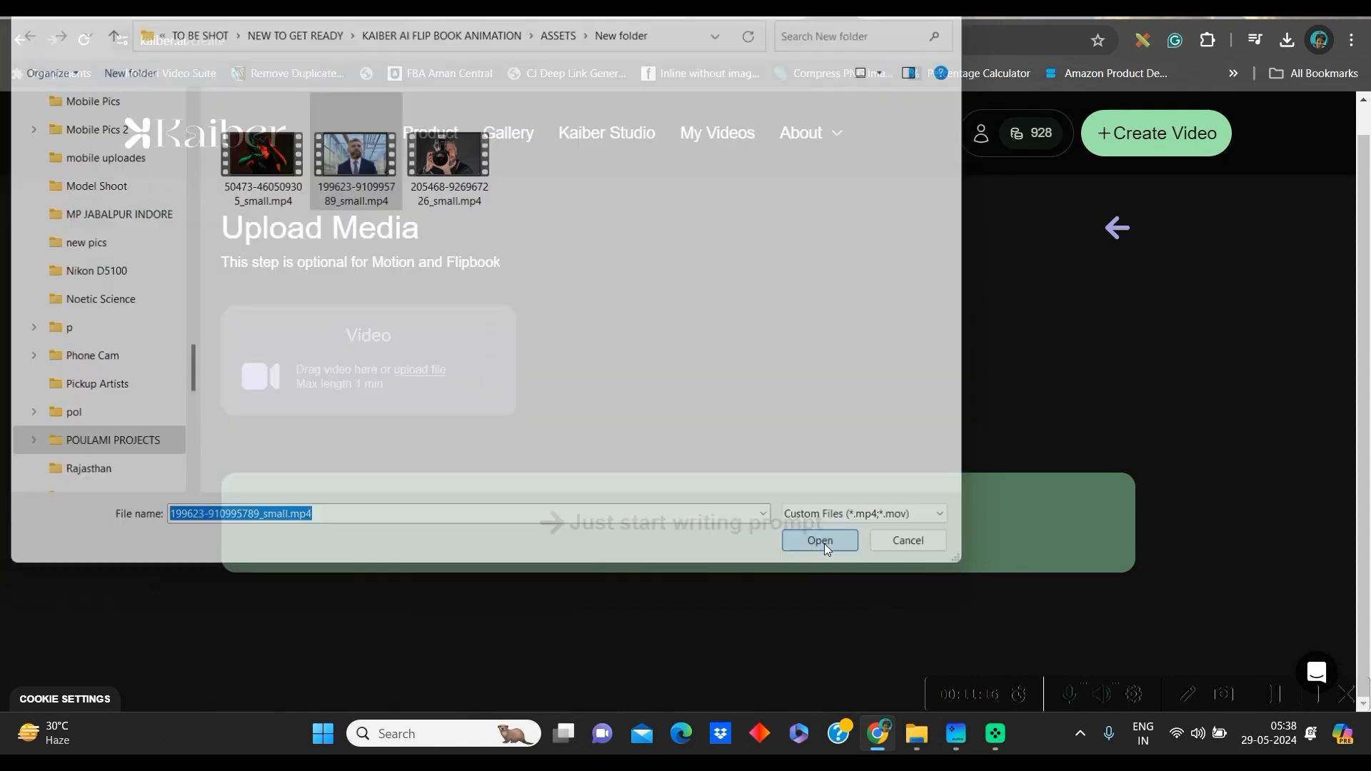
{"action": "scroll", "coordinate": [664, 525], "scroll_direction": "down", "scroll_amount": 2}
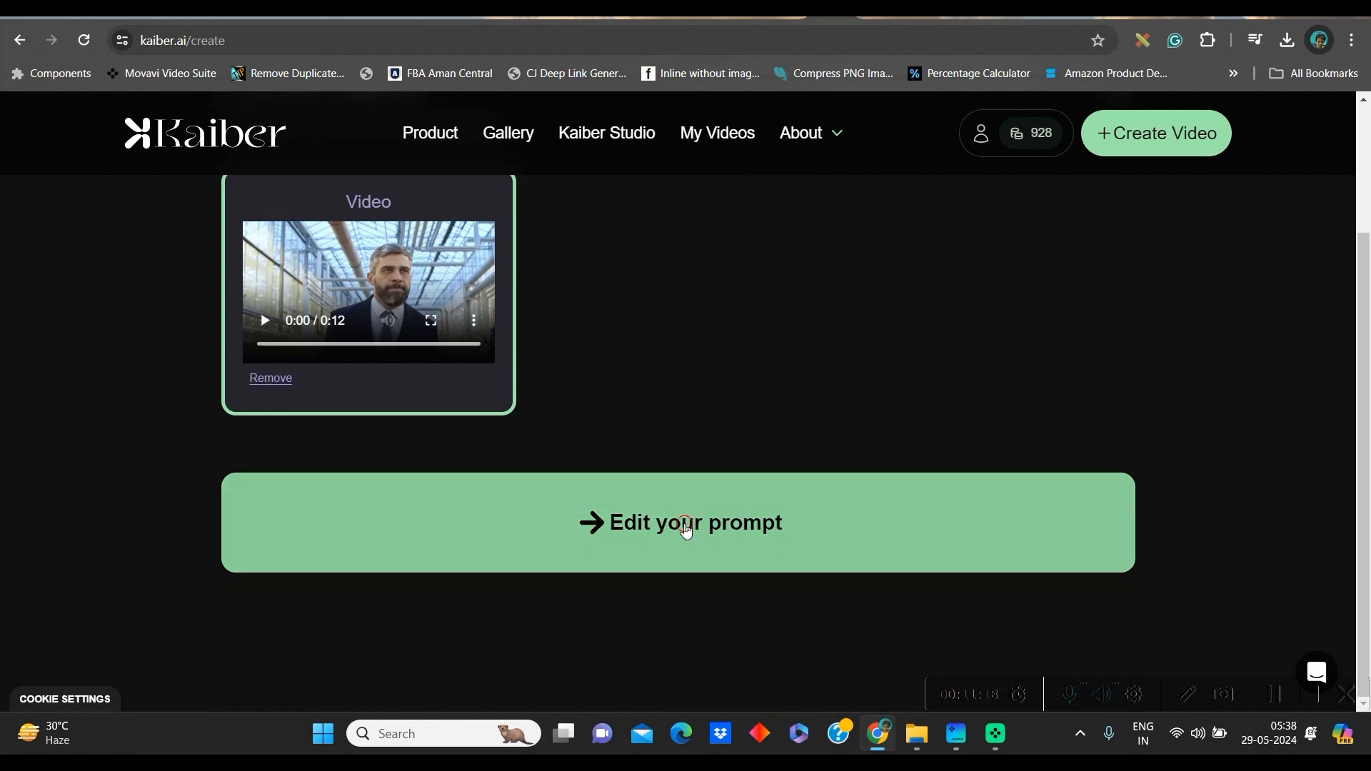
Describe the Transform video's subject as a lost man walking night streets among AI androids and neon signs, styled as a vintage, cinematic film photo
{"action": "left_click", "coordinate": [686, 527]}
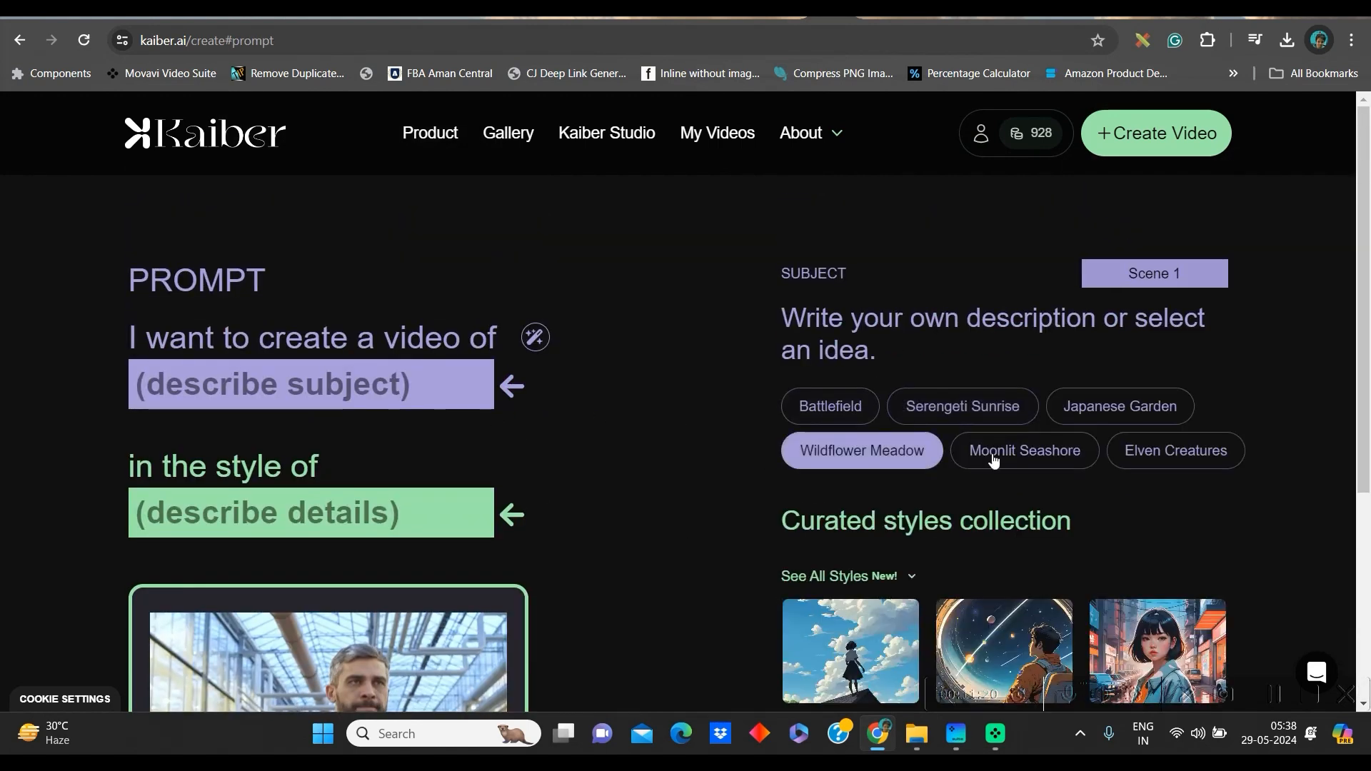
{"action": "type", "text": "man walking through the streets, in the night, there are AI android people around him, he is lost, city full of neon signs that say Chat-GPT, DALL-E, and Divinci, and Babbage, in the style of photo taken on film, film grain, vintage, 8k ultrafine detail, private press, associated press photo, masterpiece, cinematic"}
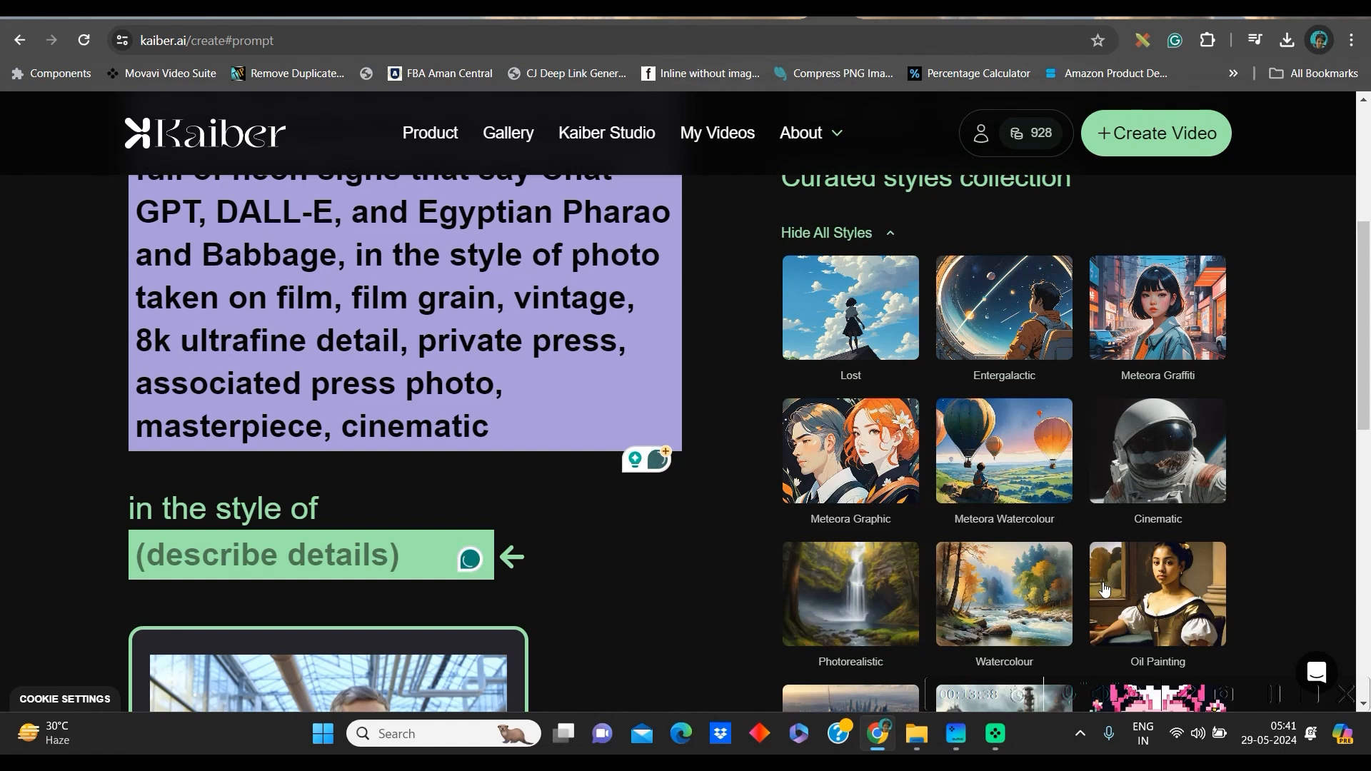
Set the Transform video's style to Cosmic Neon from the curated styles collection and review the prompt
{"action": "scroll", "coordinate": [1072, 585], "scroll_direction": "down", "scroll_amount": 2}
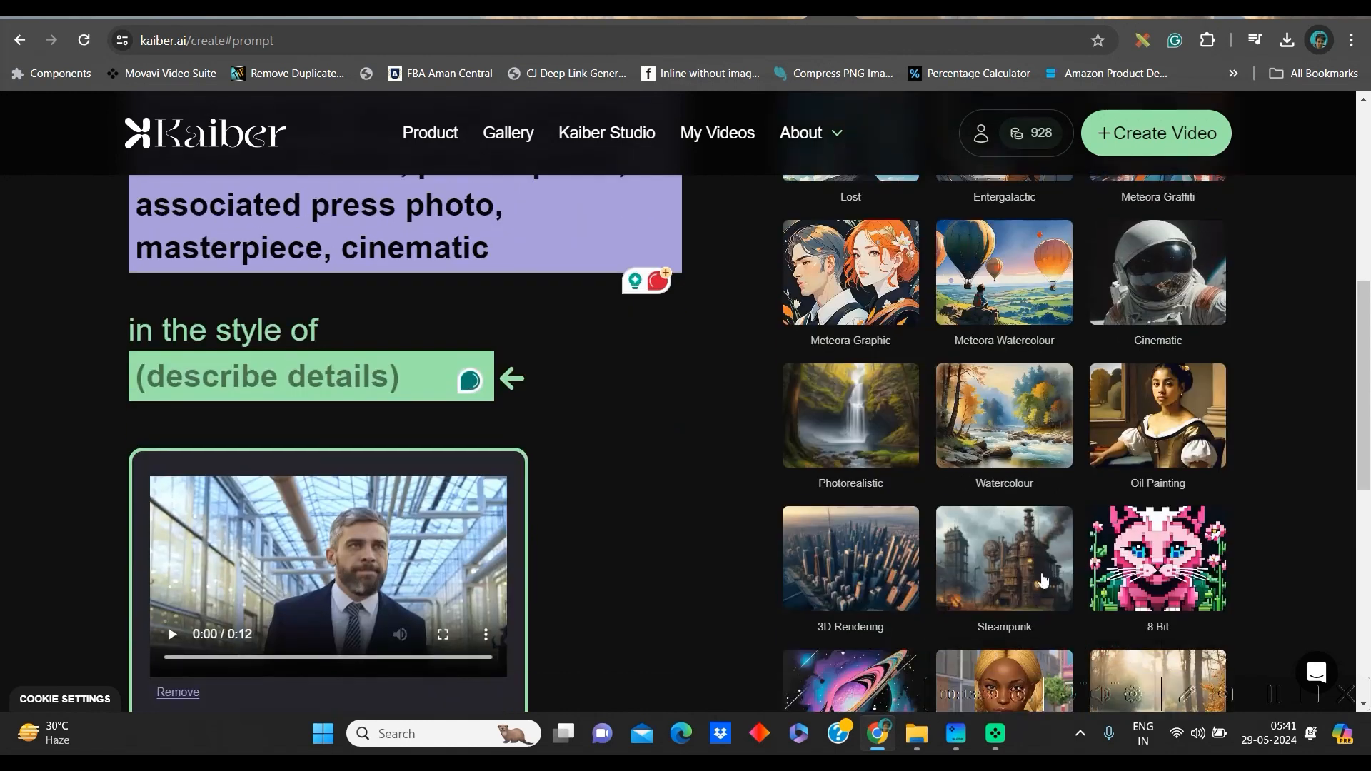
{"action": "left_click", "coordinate": [875, 574]}
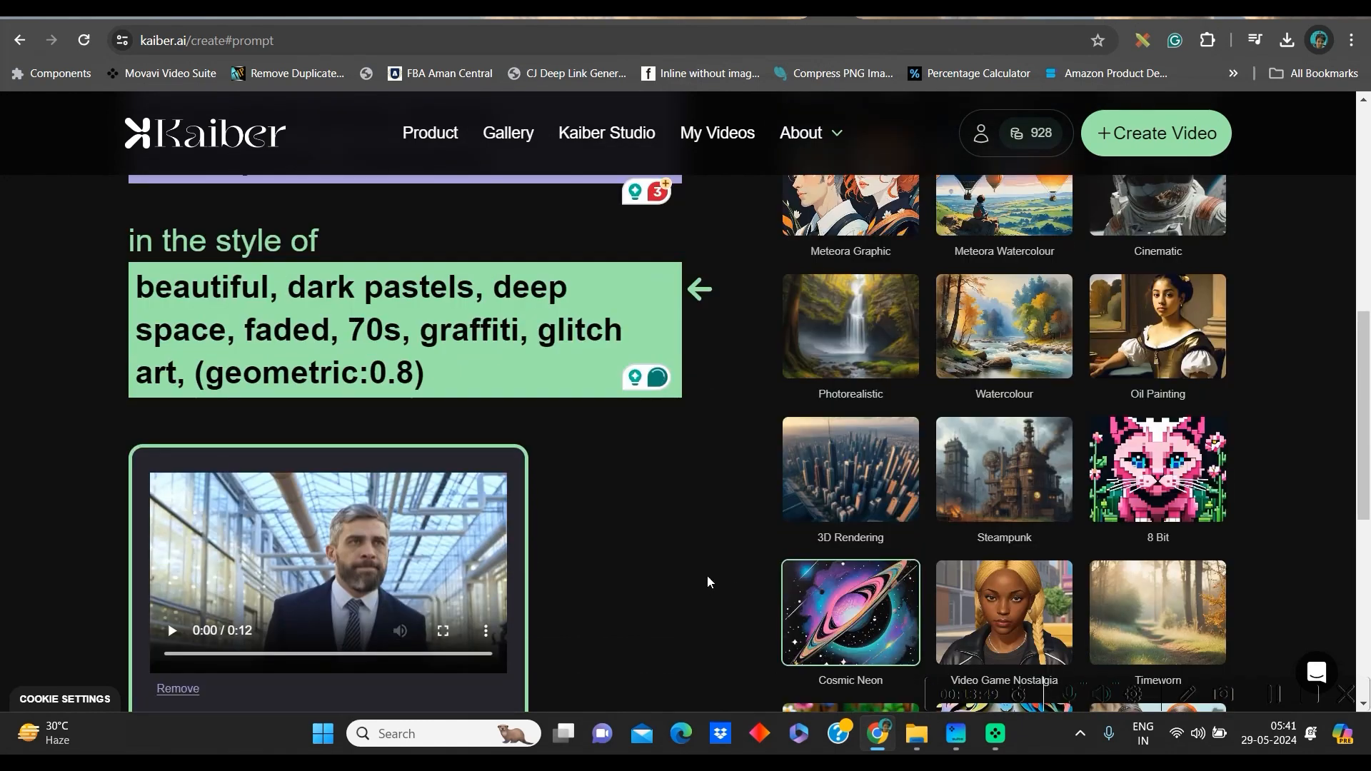
{"action": "scroll", "coordinate": [916, 494], "scroll_direction": "down", "scroll_amount": 2}
{"action": "scroll", "coordinate": [1072, 415], "scroll_direction": "up", "scroll_amount": 4}
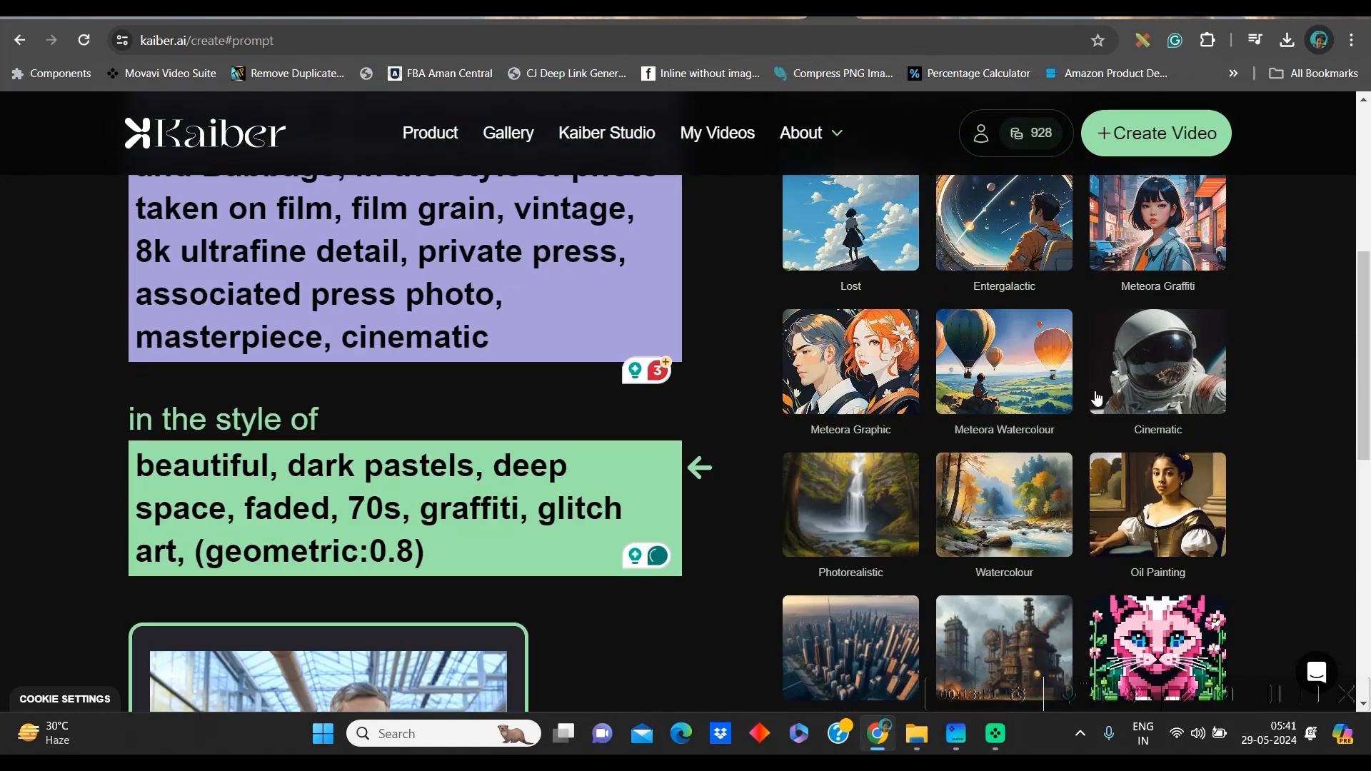
Proceed to the Transform video's settings and review the Evolve, model and version options
{"action": "left_click", "coordinate": [1184, 133]}
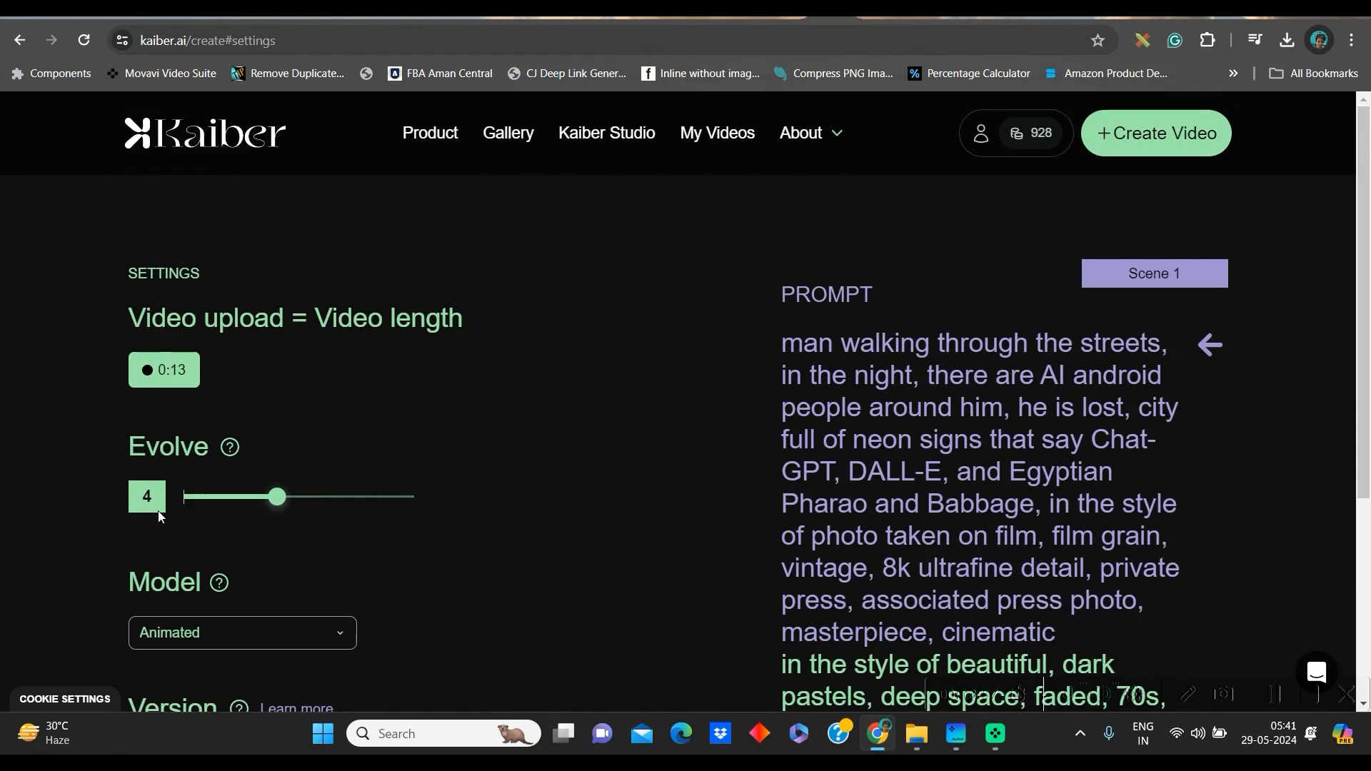
{"action": "scroll", "coordinate": [300, 585], "scroll_direction": "down", "scroll_amount": 2}
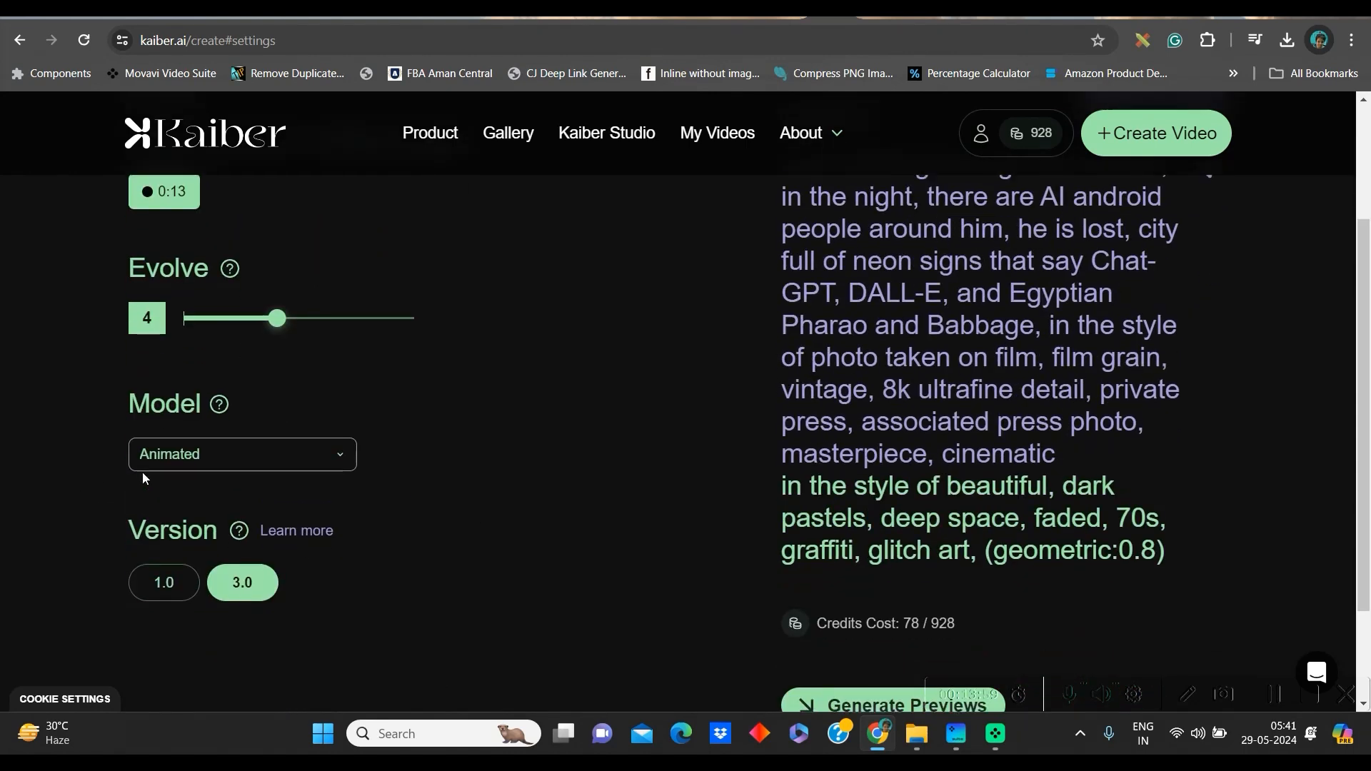